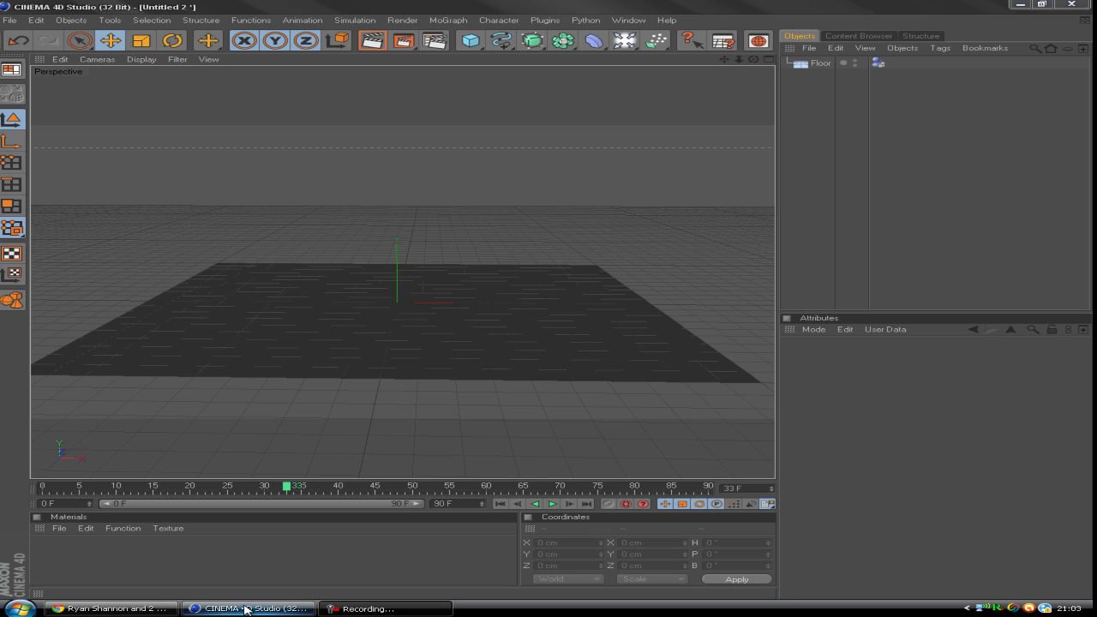
Switch to the desktop and open the Ball_Color_Drop_#1 video to view the reference animation
left_click(245, 609)
left_click(249, 610)
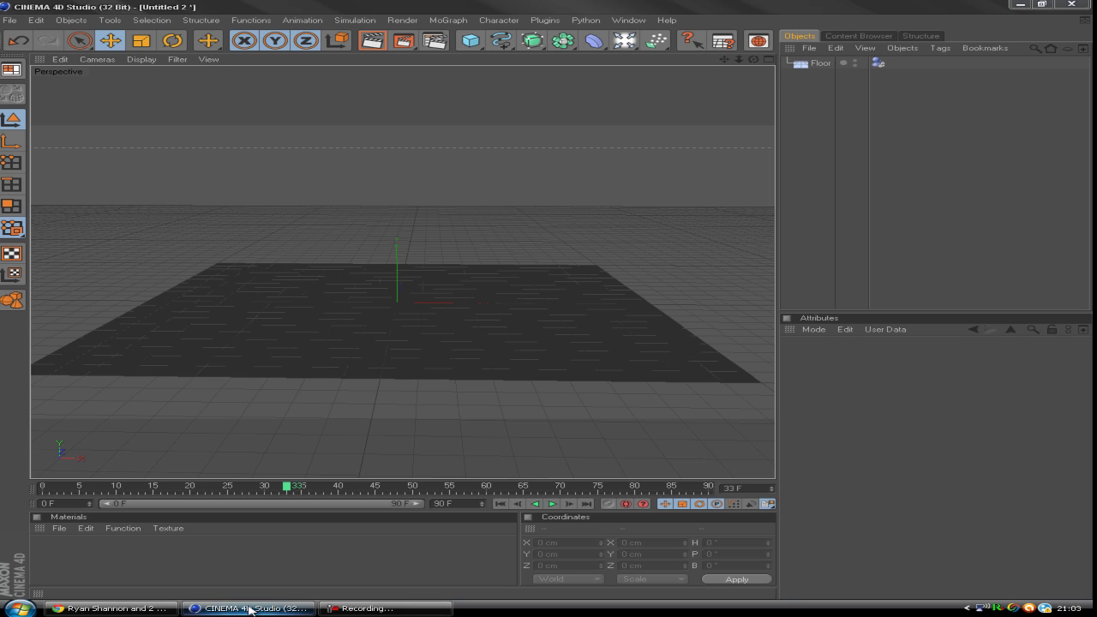
left_click(250, 609)
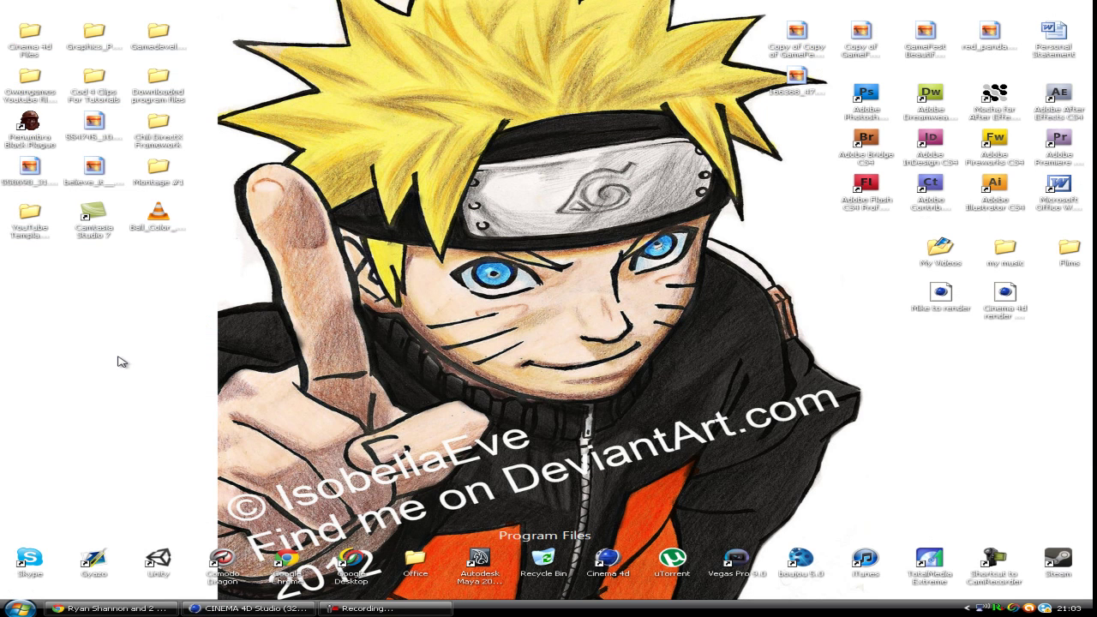
left_click(157, 218)
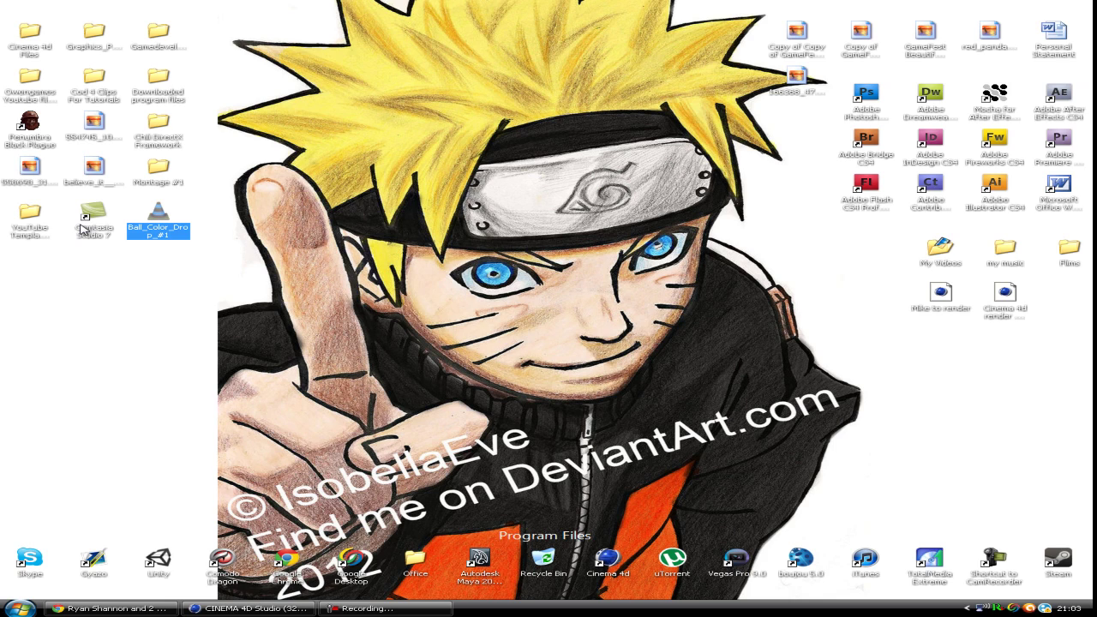
key("Return")
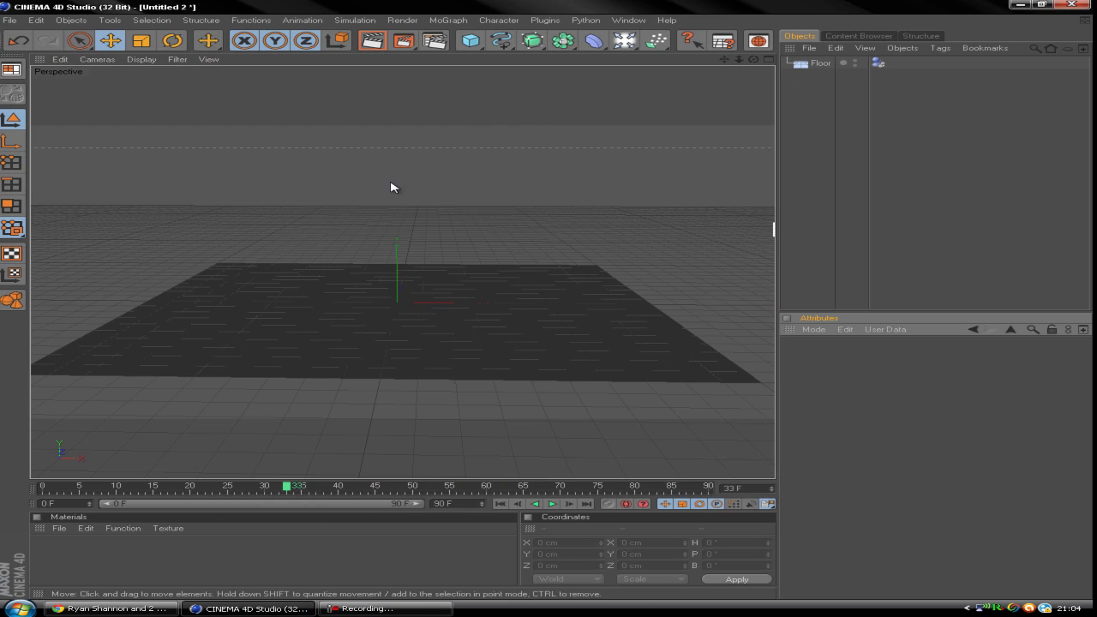
Delete the existing floor and add a new Floor object to the scene
left_click(820, 63)
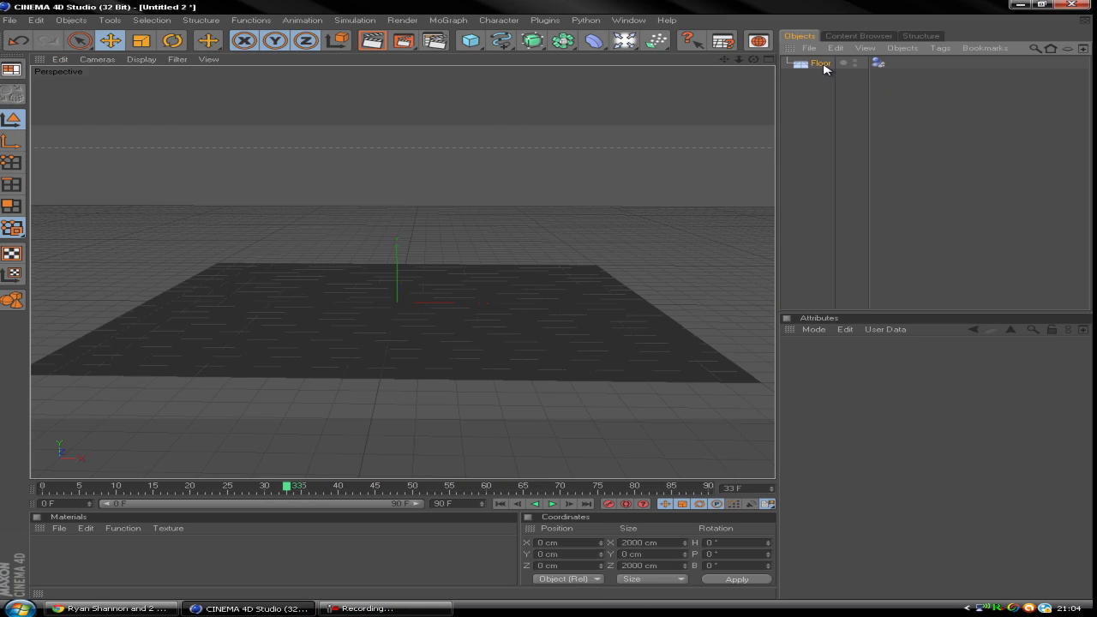
key("Delete")
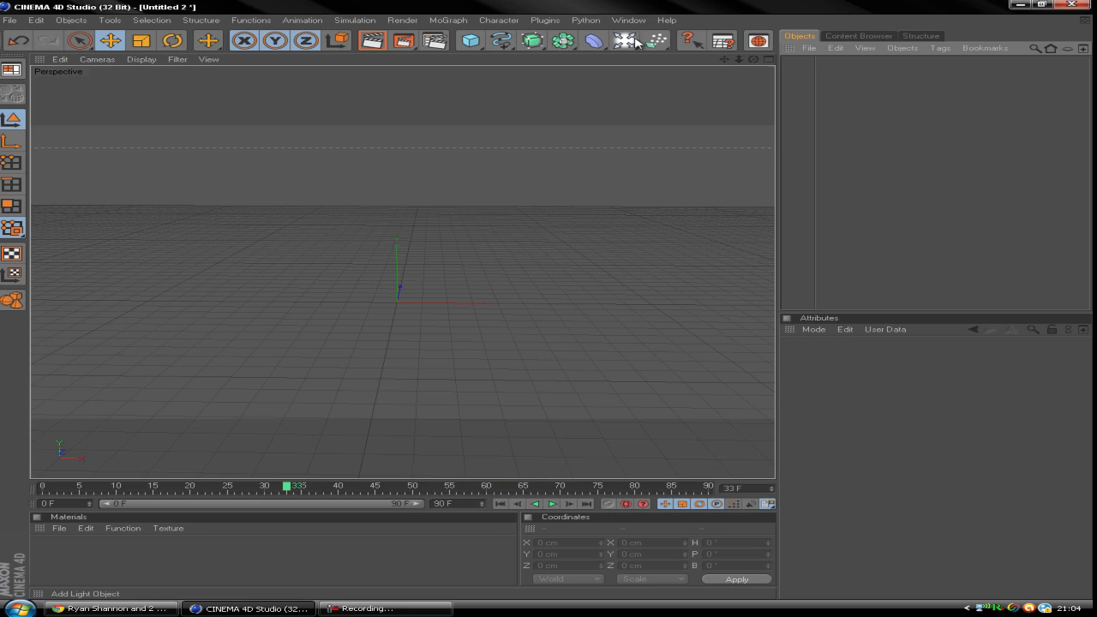
left_click_drag(636, 43, 784, 143)
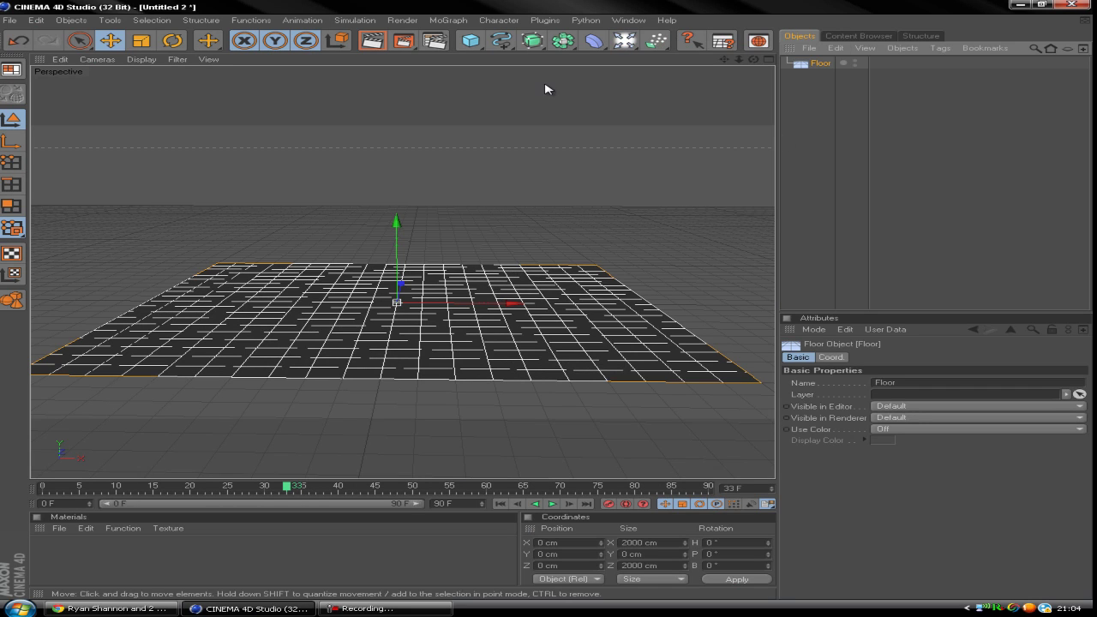
Turn the new floor into a dynamics collider
left_click(354, 19)
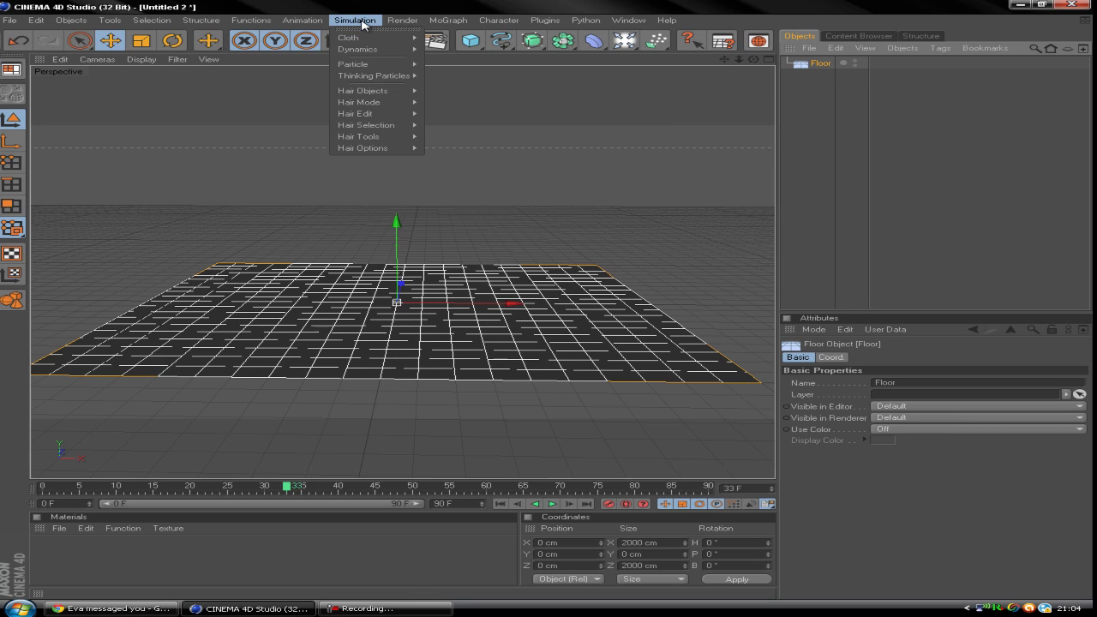
mouse_move(377, 49)
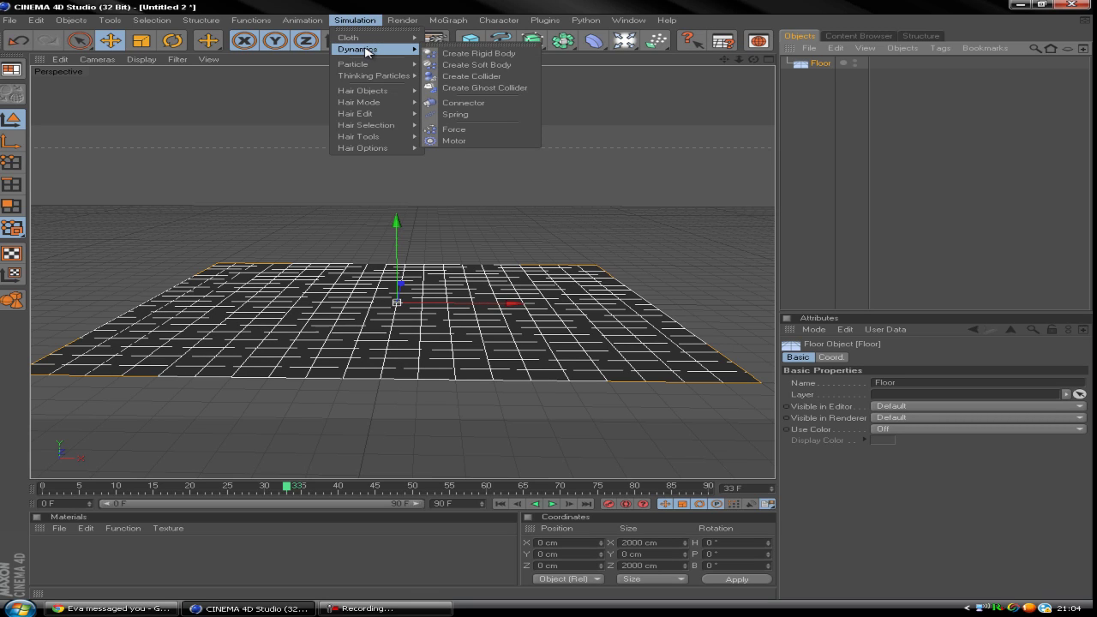
left_click(474, 54)
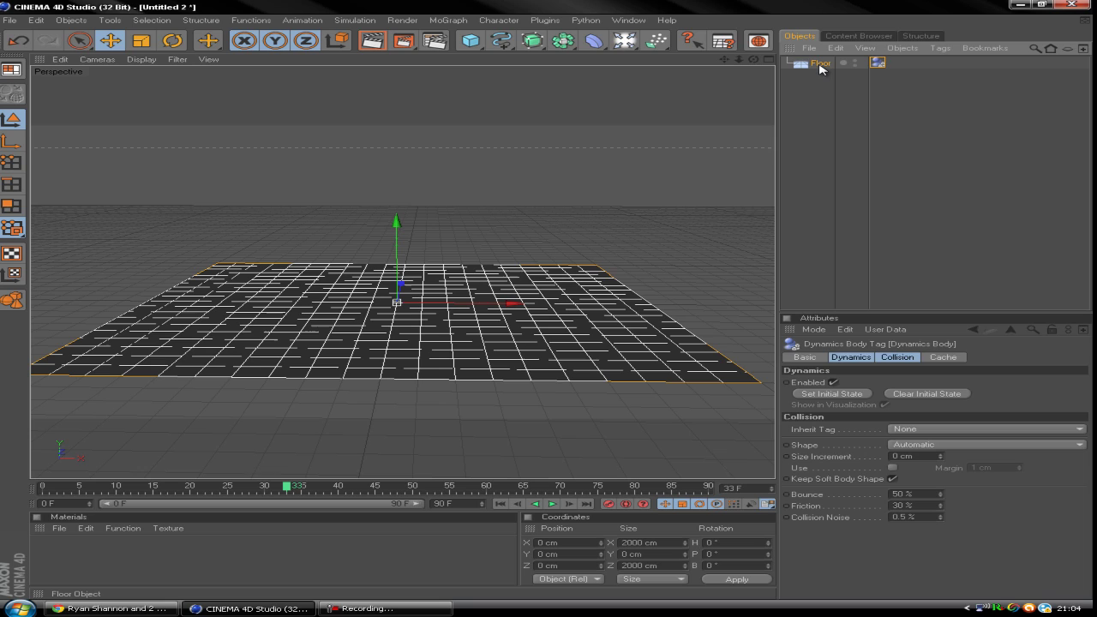
right_click(821, 68)
mouse_move(982, 77)
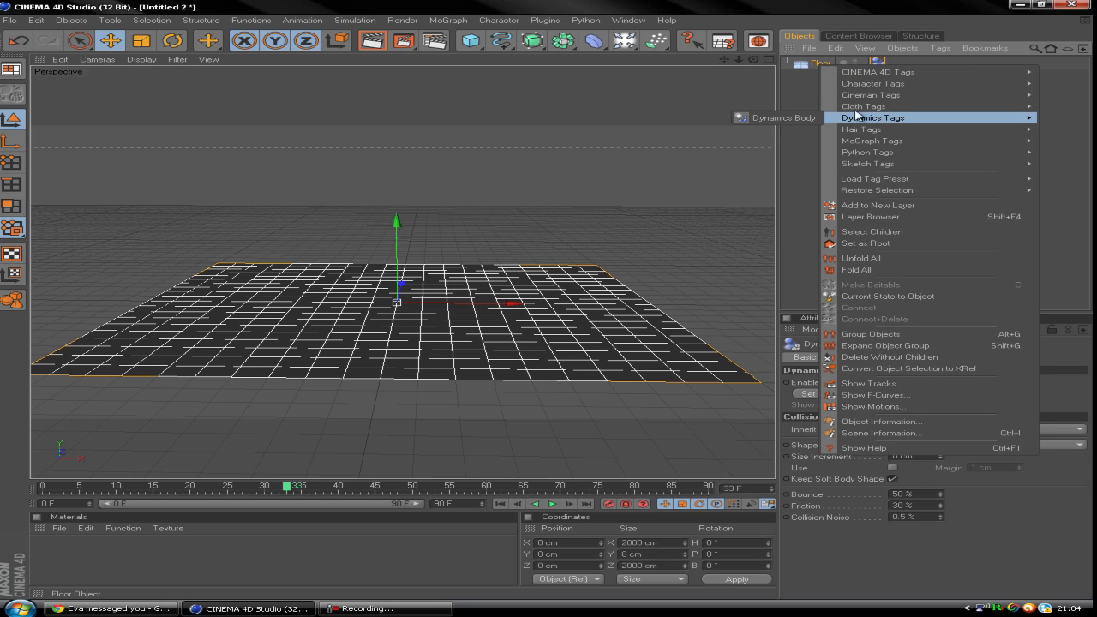
left_click(803, 96)
left_click(849, 81)
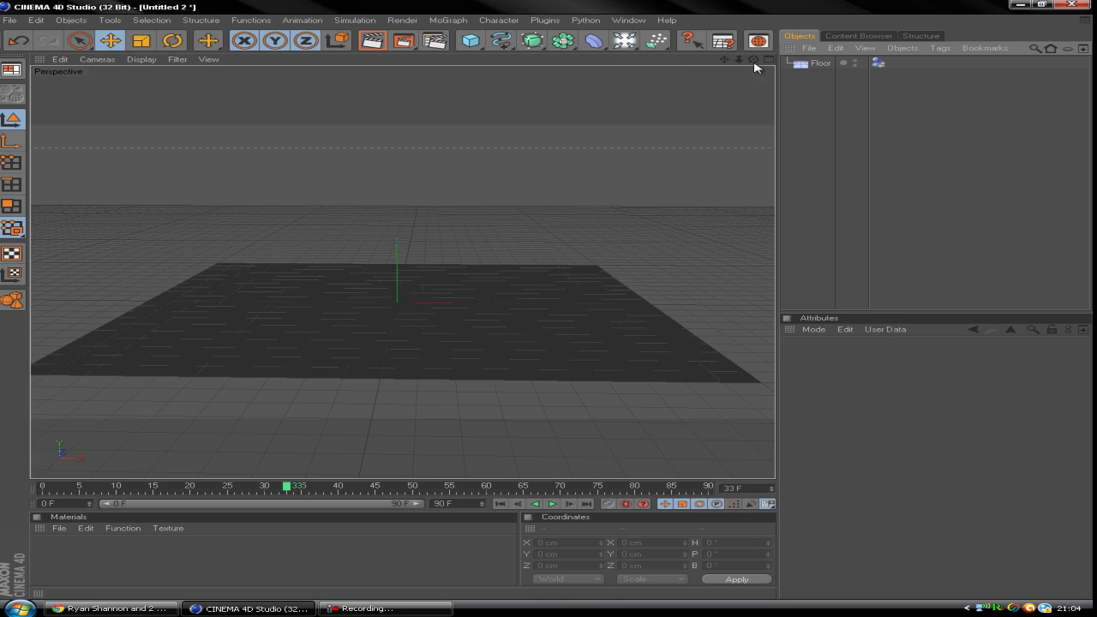
Add a sphere and raise it to a height of about 484 cm above the floor
left_click_drag(754, 62, 538, 299)
left_click_drag(470, 47, 606, 52)
left_click_drag(401, 237, 547, 299)
left_click_drag(738, 59, 578, 171)
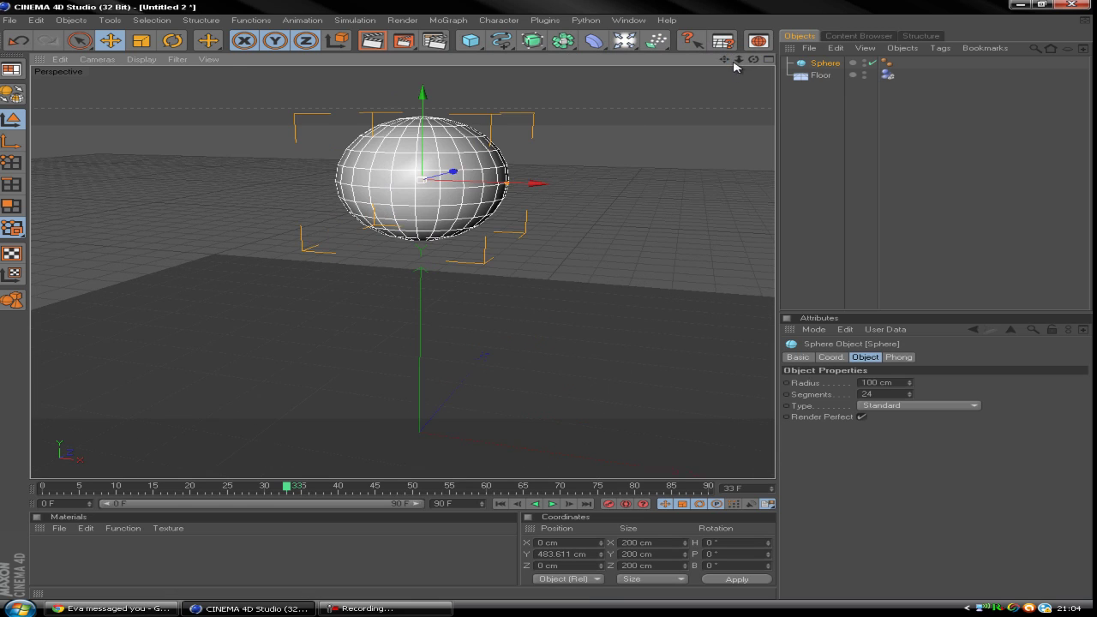
left_click_drag(736, 61, 548, 306)
Set the sphere's segments to 30
left_click(901, 394)
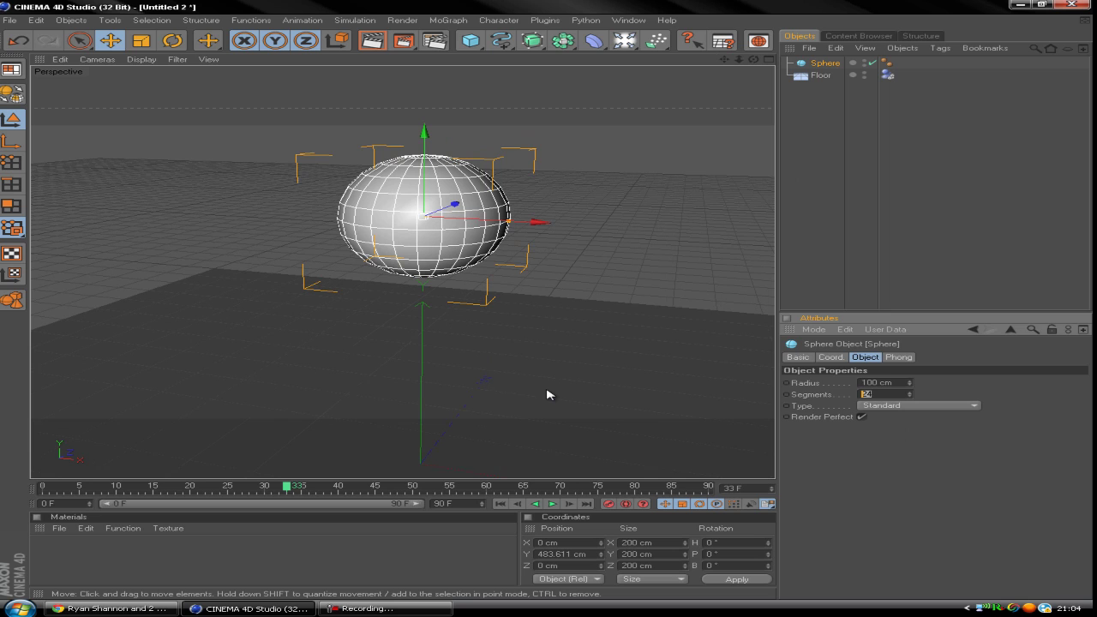
type("30")
key("Return")
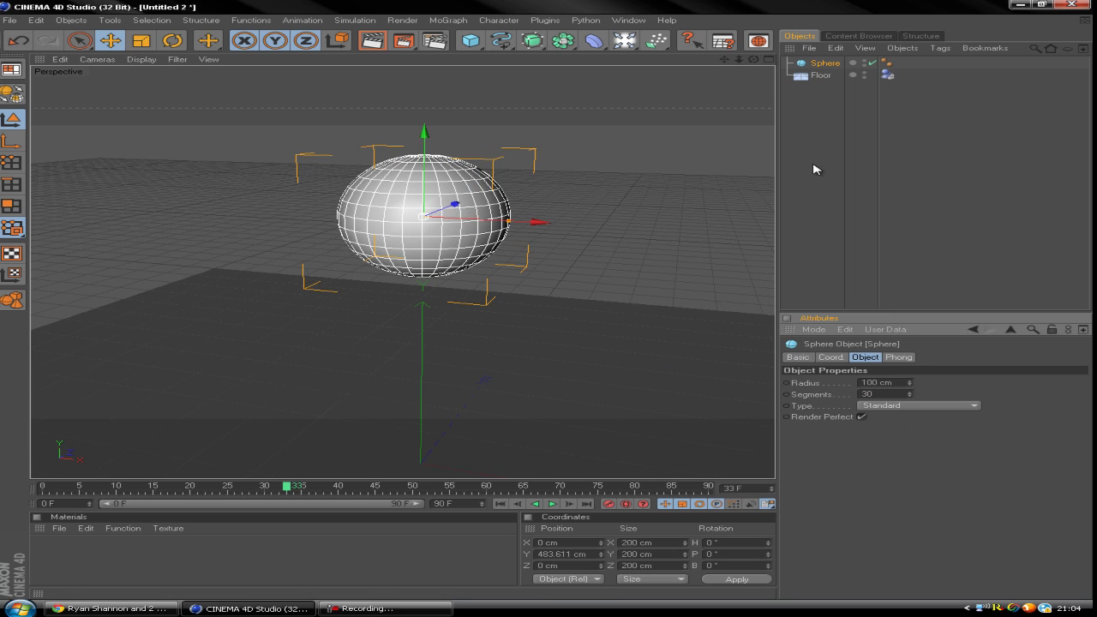
Play the animation to check the scene's motion, return to frame 0 and deselect the sphere
left_click_drag(753, 59, 548, 303)
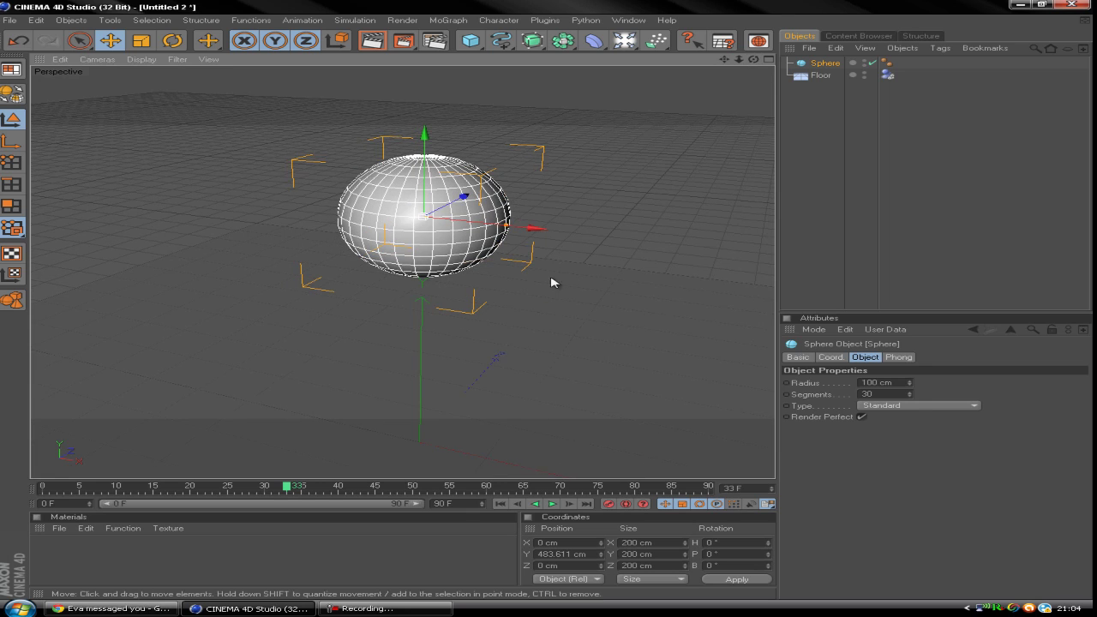
left_click(551, 504)
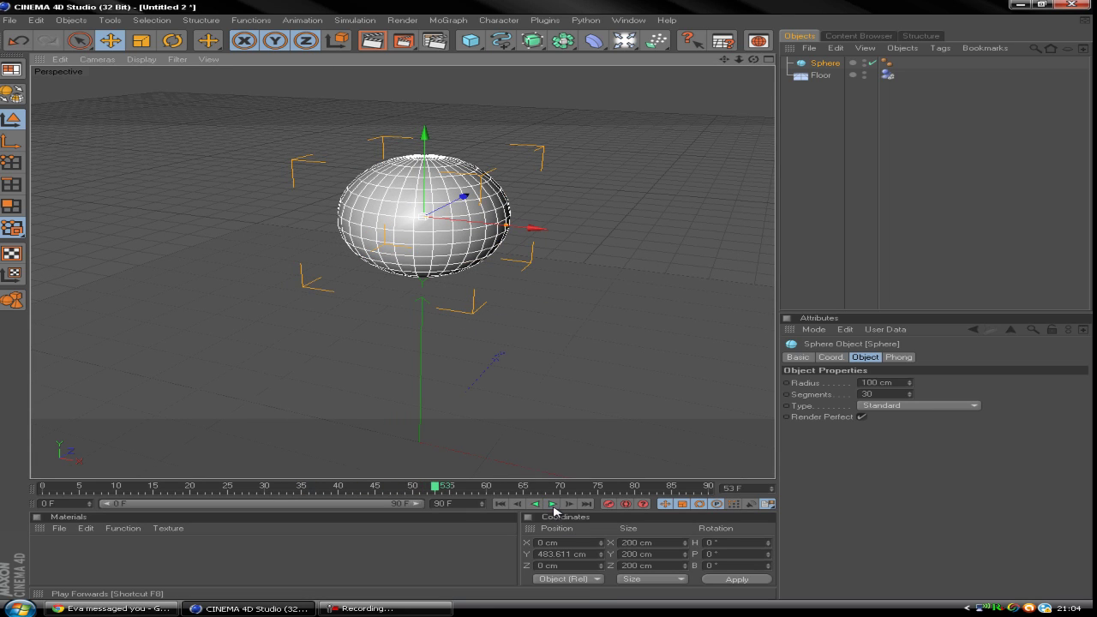
left_click(500, 503)
left_click(641, 242)
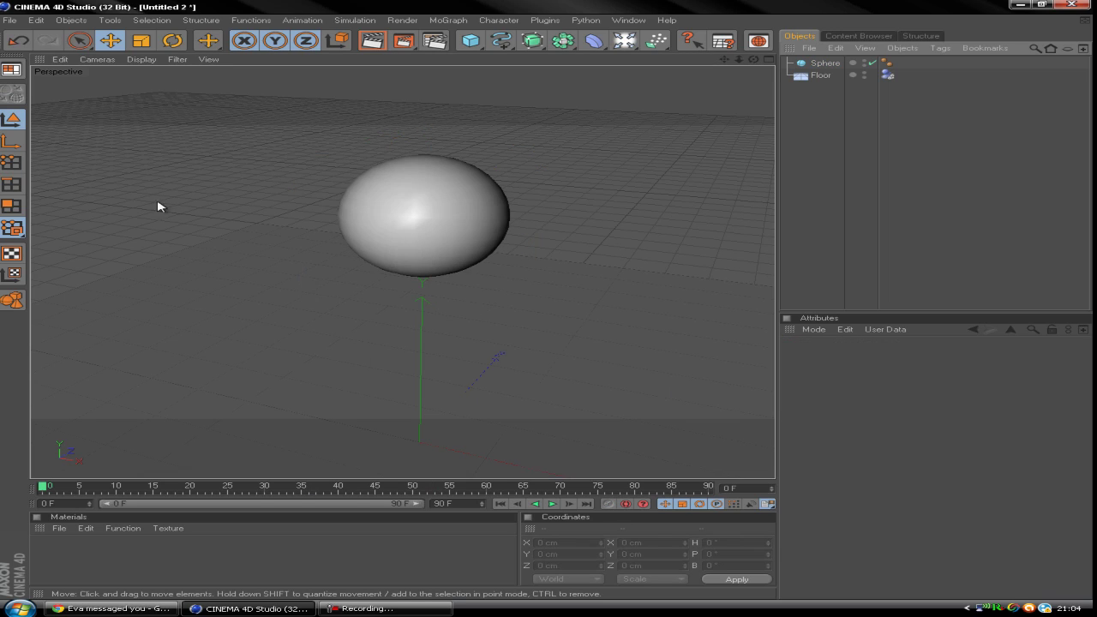
Make the sphere editable and select a single polygon on its surface in polygon mode
left_click(825, 63)
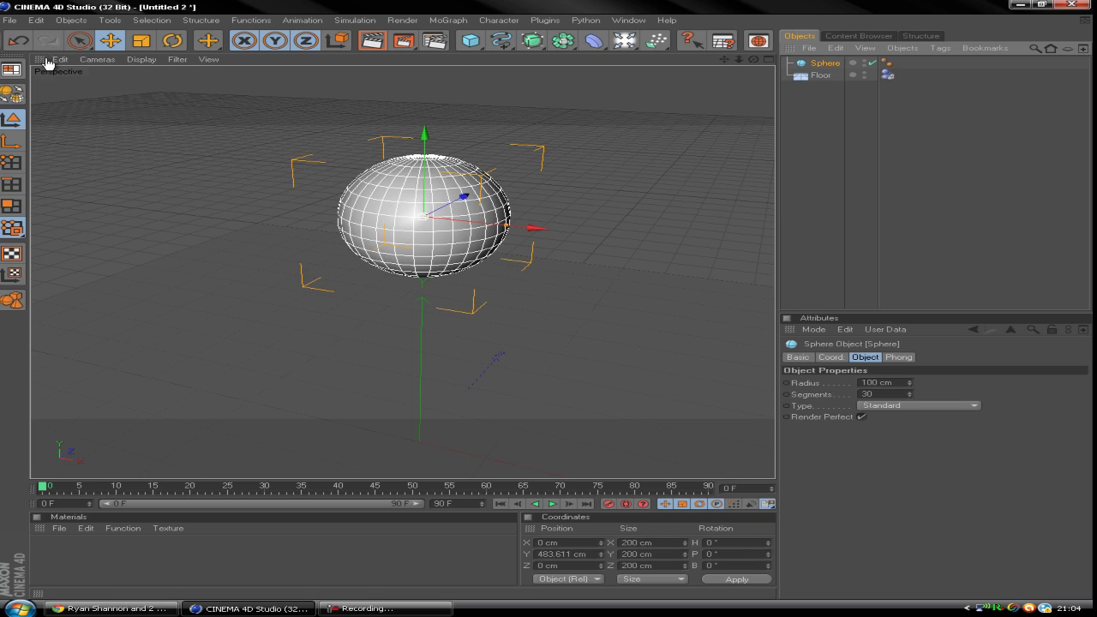
left_click(13, 96)
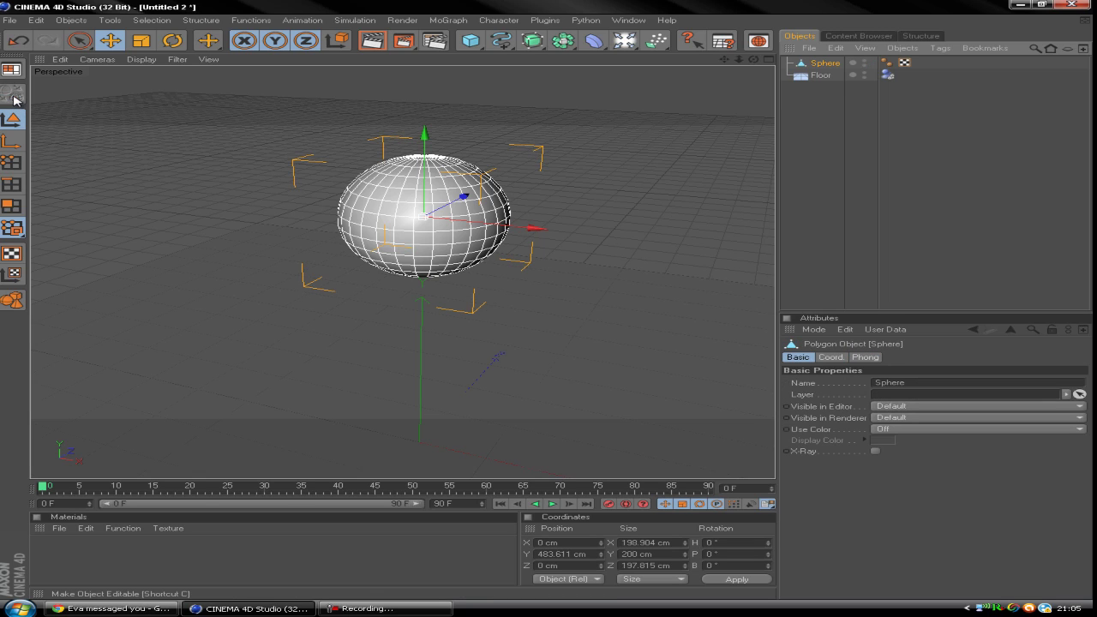
left_click(16, 225)
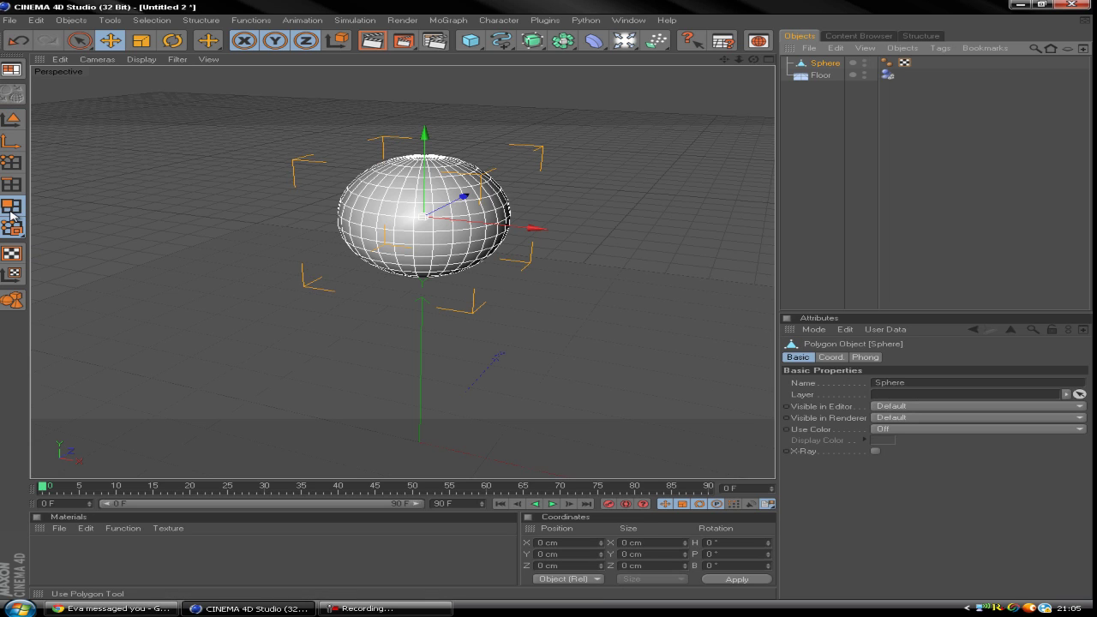
left_click_drag(756, 60, 536, 305)
left_click(422, 243)
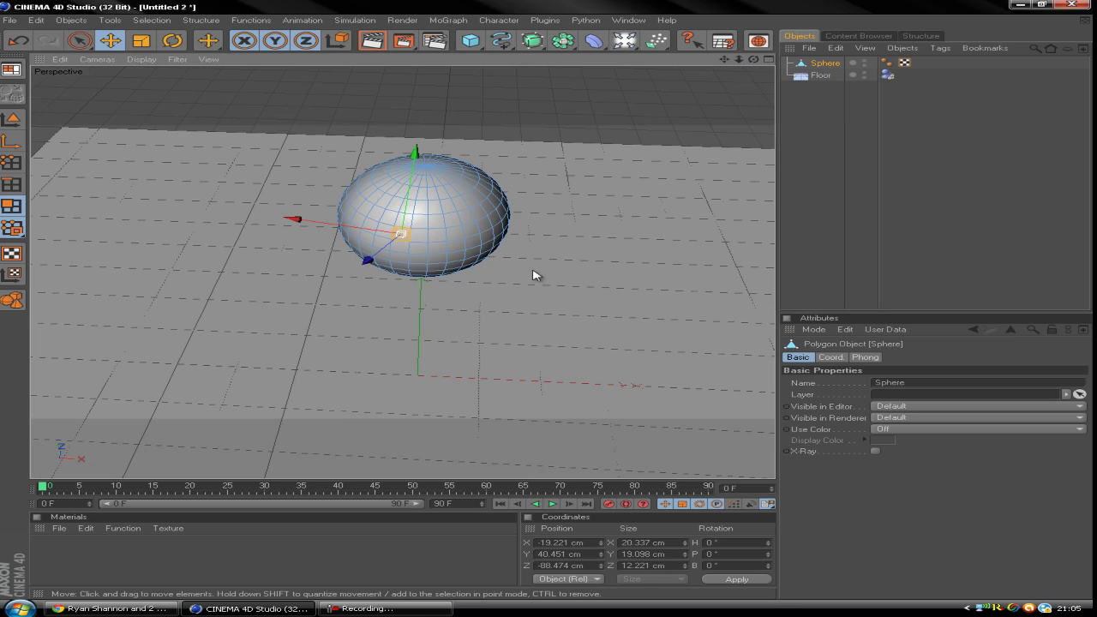
With Ring Selection, select two perpendicular pole-to-pole bands of polygons around the sphere, each two polygons wide
left_click(161, 21)
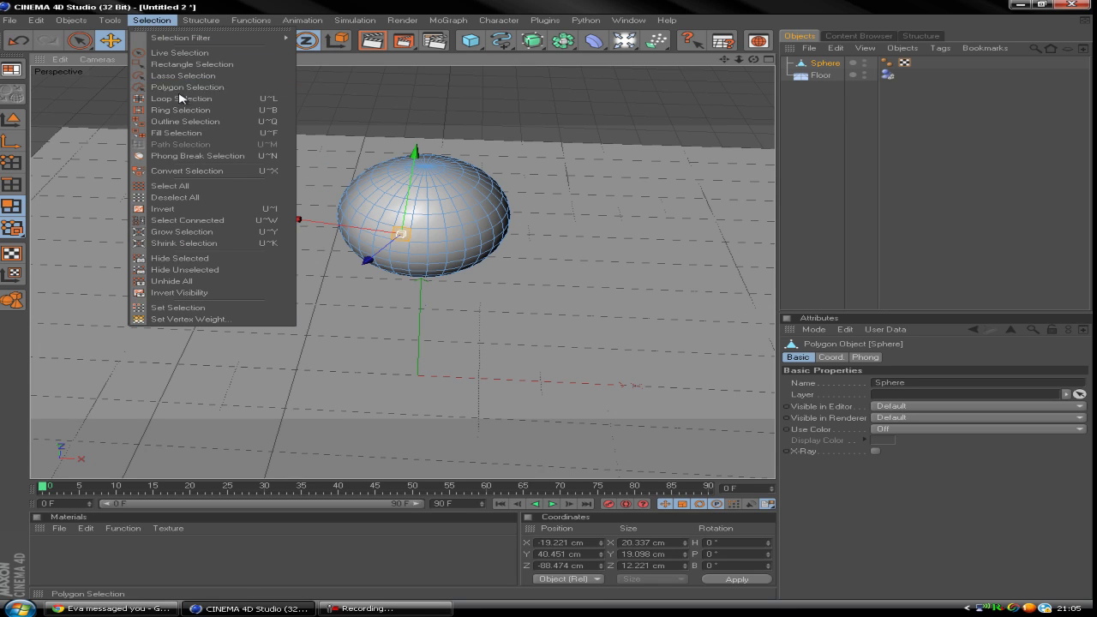
left_click(180, 110)
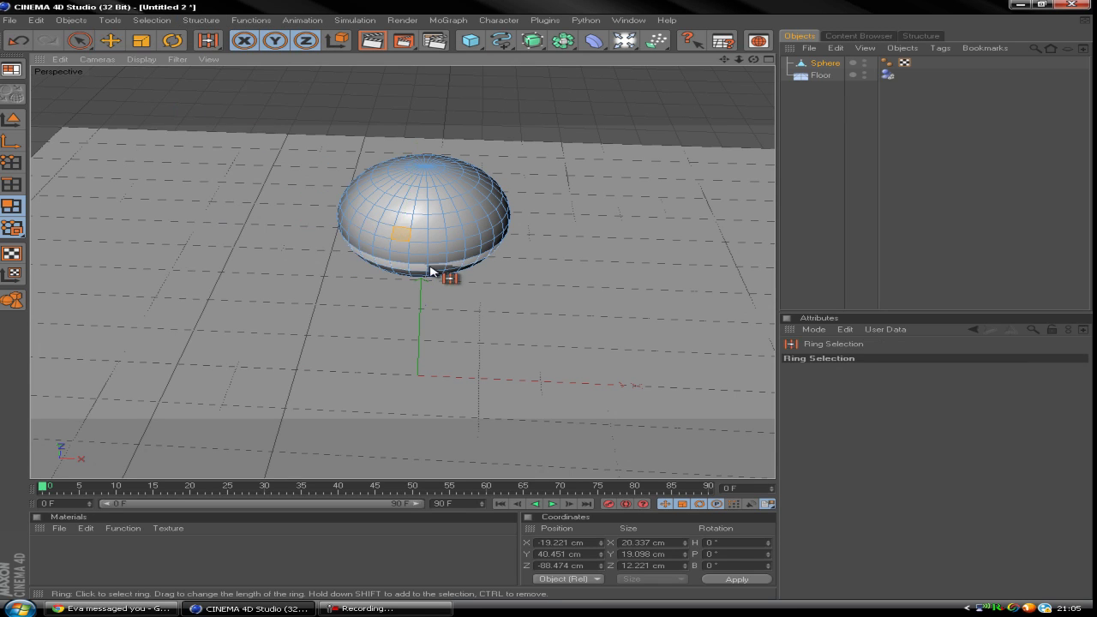
left_click(422, 221)
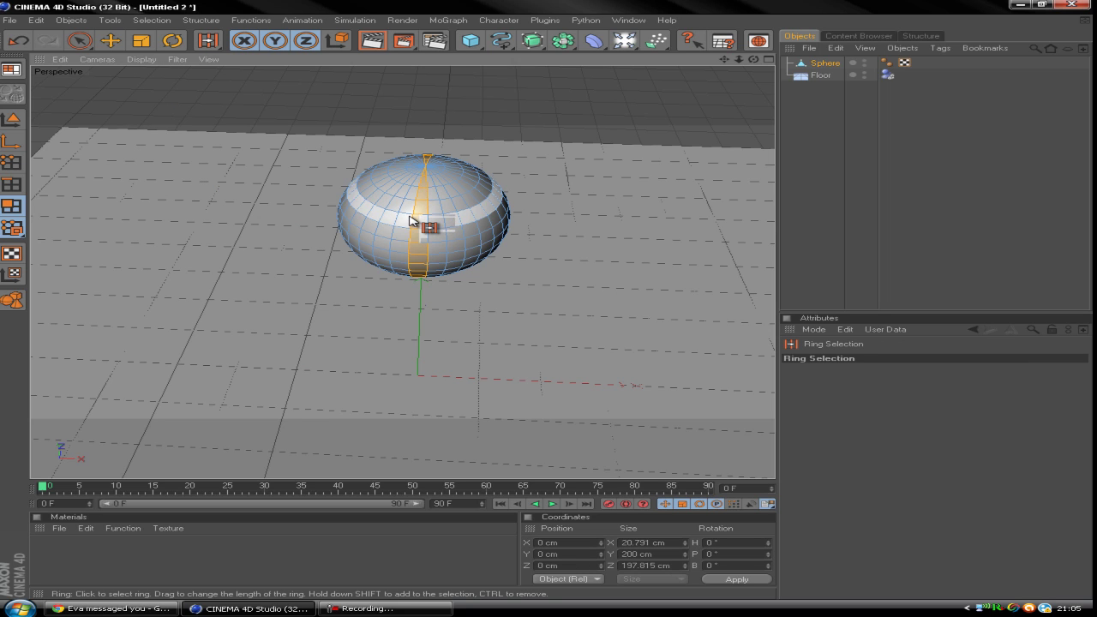
left_click_drag(752, 60, 551, 306)
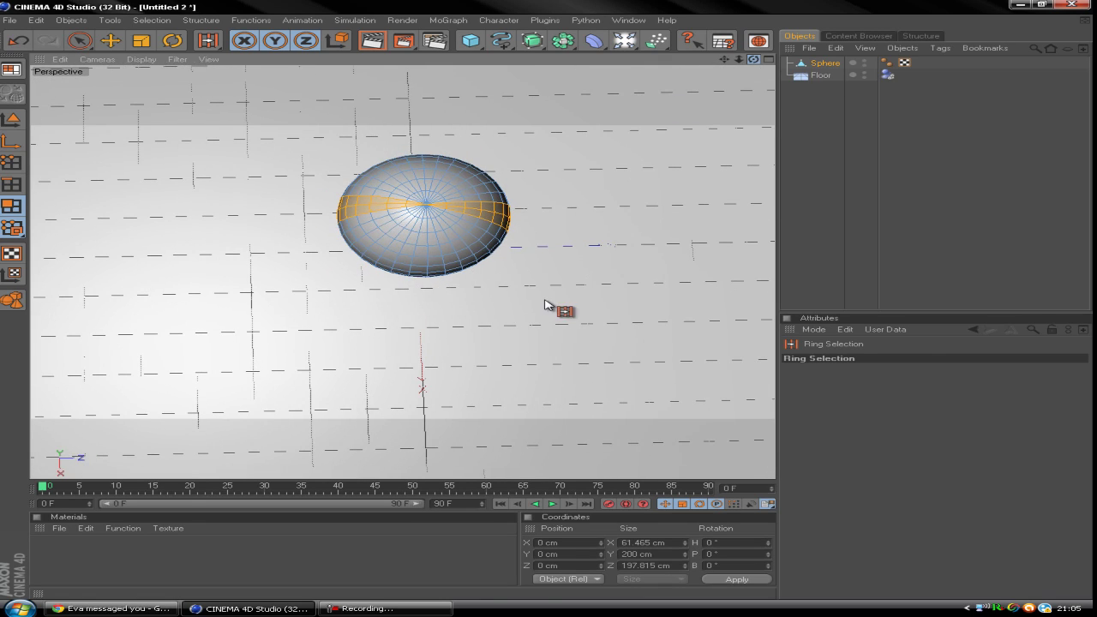
left_click(420, 271, "shift")
left_click(432, 265, "shift")
Add the diagonal pole-to-pole polygon rings between the perpendicular bands to the ring selection
left_click(469, 246, "shift")
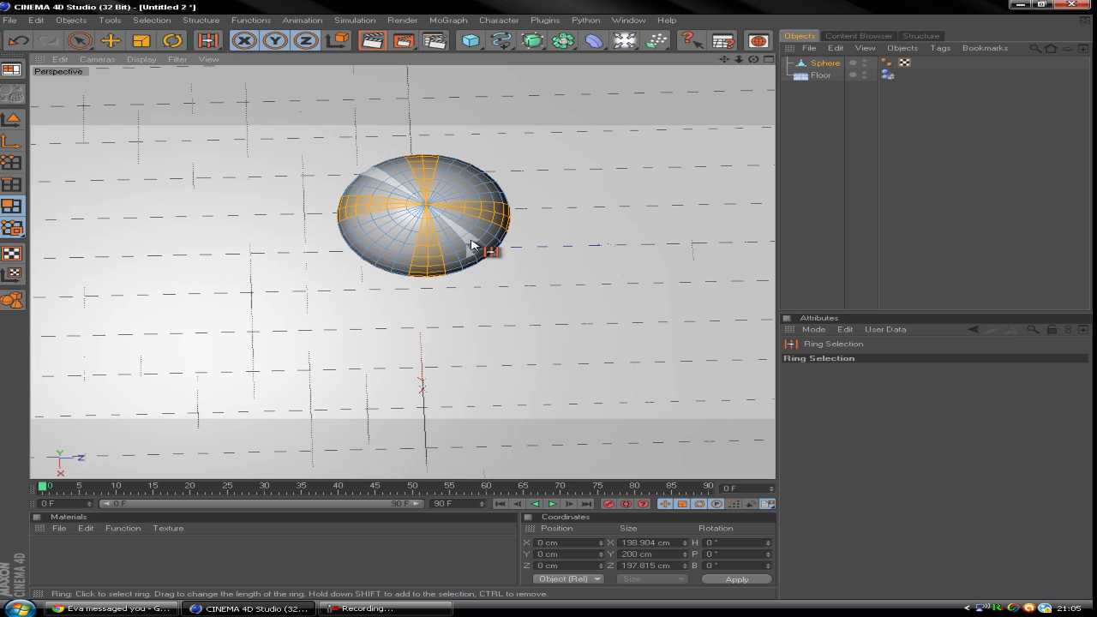
left_click(477, 245, "shift")
left_click_drag(372, 246, 370, 246, "shift")
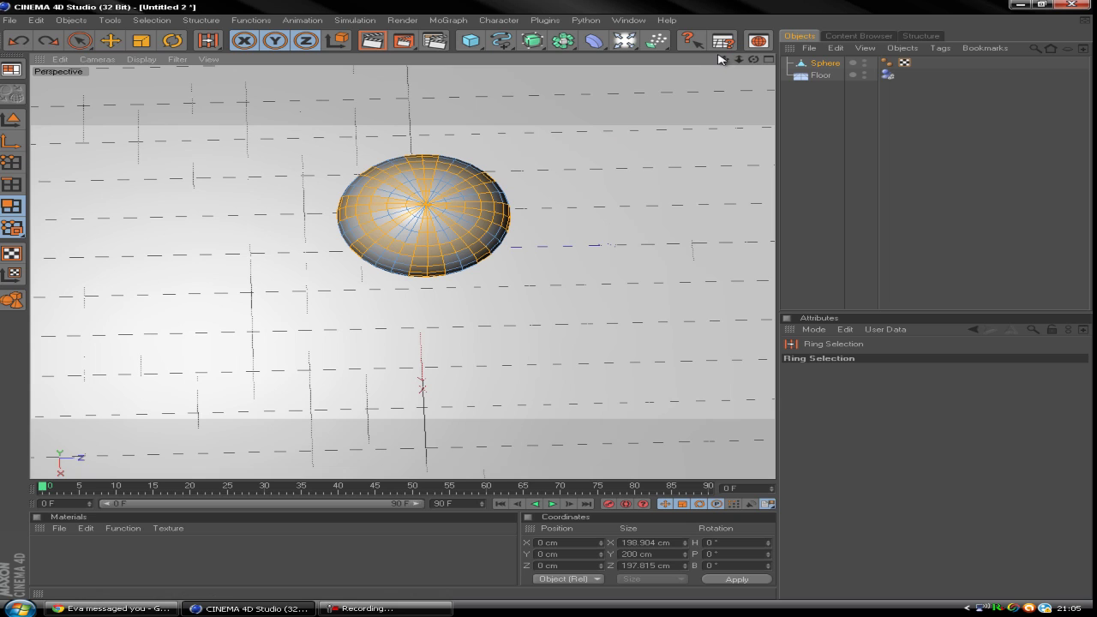
left_click_drag(758, 58, 545, 310)
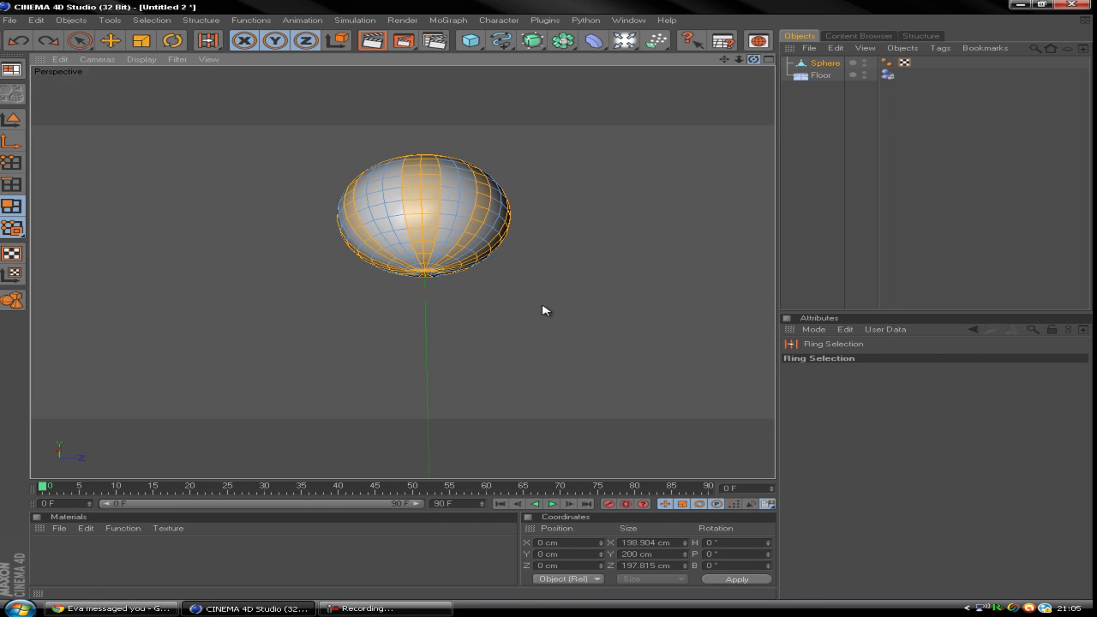
left_click(456, 239, "shift")
Extrude the selected bands inward with an offset of about -5.7 cm, undoing the first extrusion attempt
left_click_drag(753, 58, 418, 395)
left_click(201, 20)
left_click(262, 285)
key("ctrl+z")
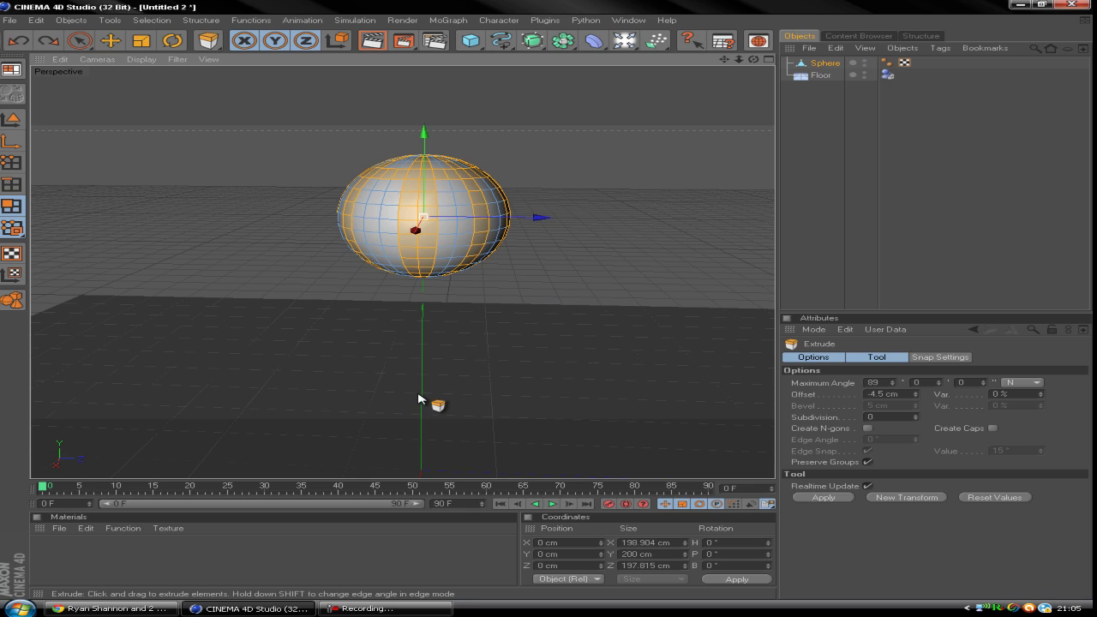
left_click_drag(536, 352, 548, 309)
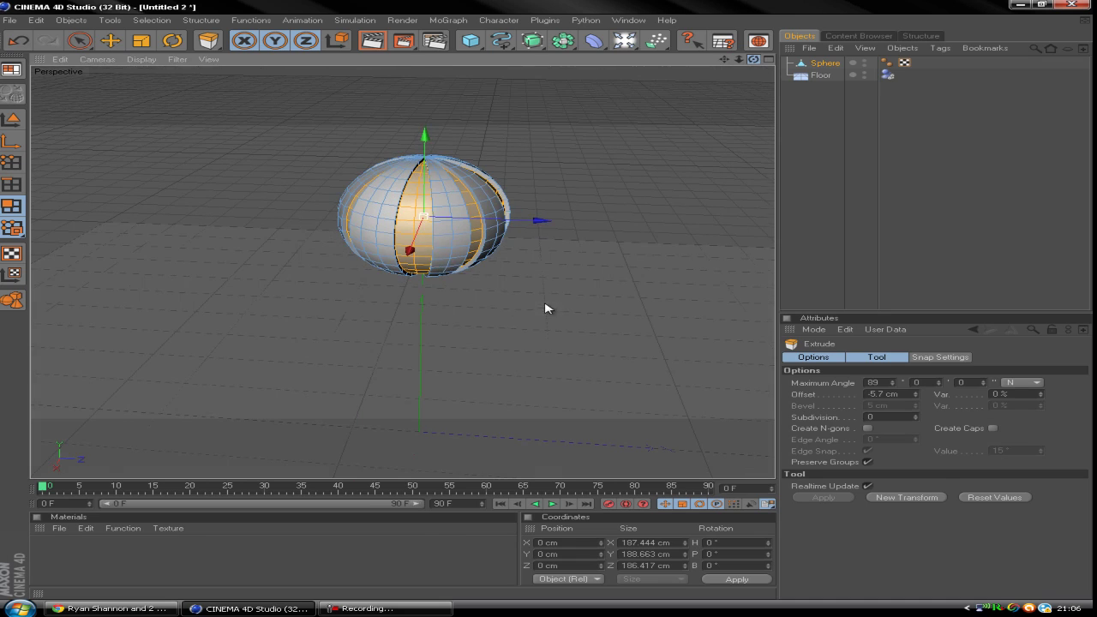
left_click(847, 139)
Select the sphere and create two new materials
left_click_drag(753, 60, 519, 303)
left_click(820, 62)
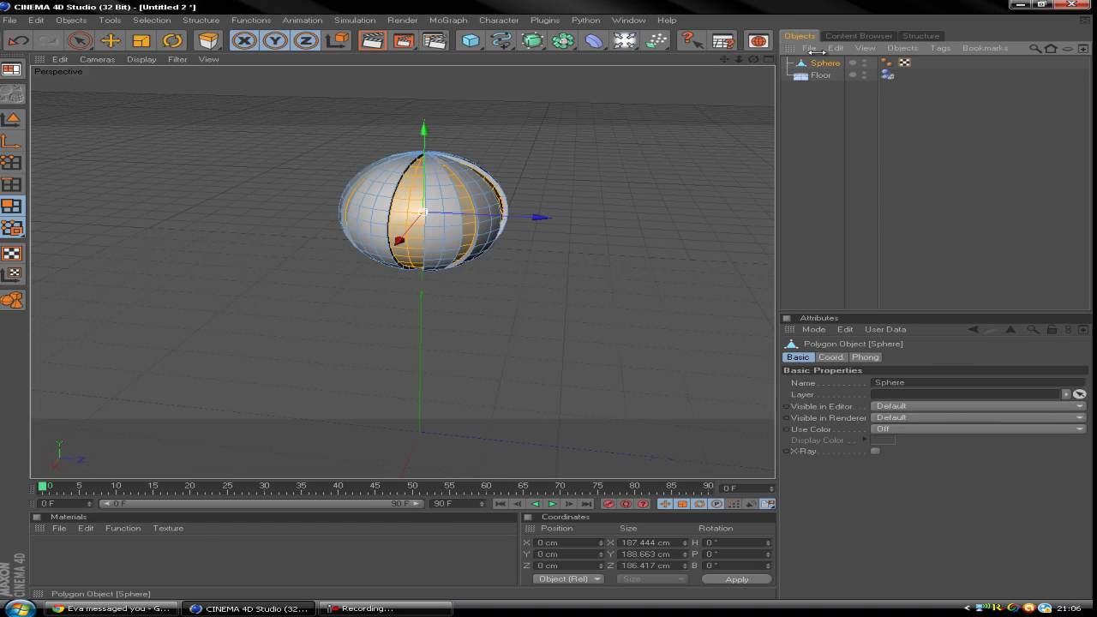
double_click(70, 570)
double_click(86, 568)
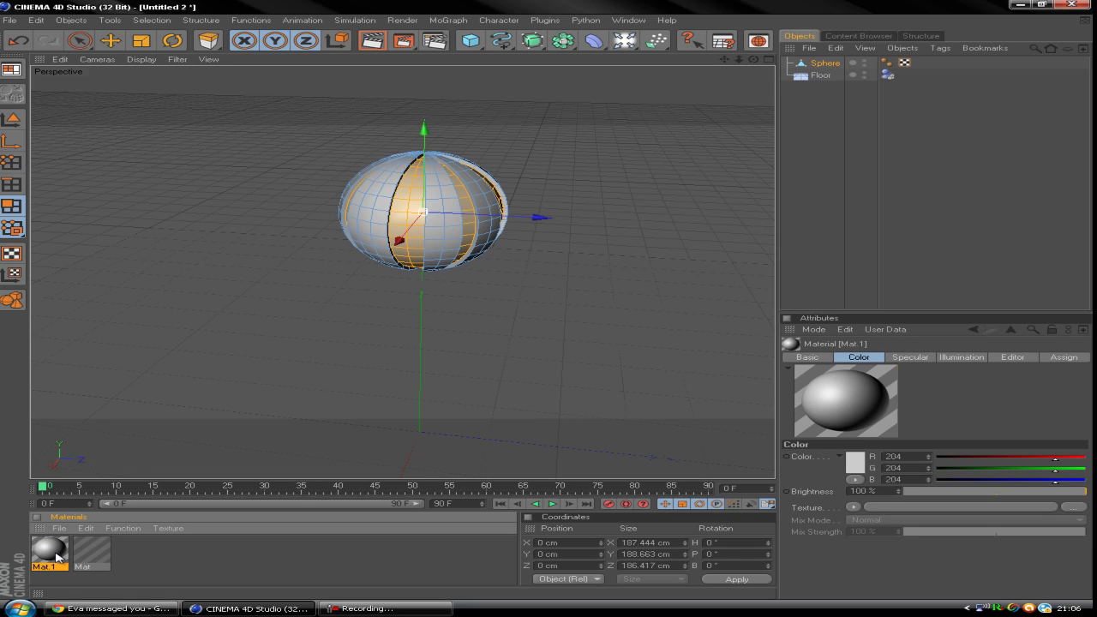
Invert the sphere's polygon selection so that the areas outside the recessed bands are selected
left_click(153, 21)
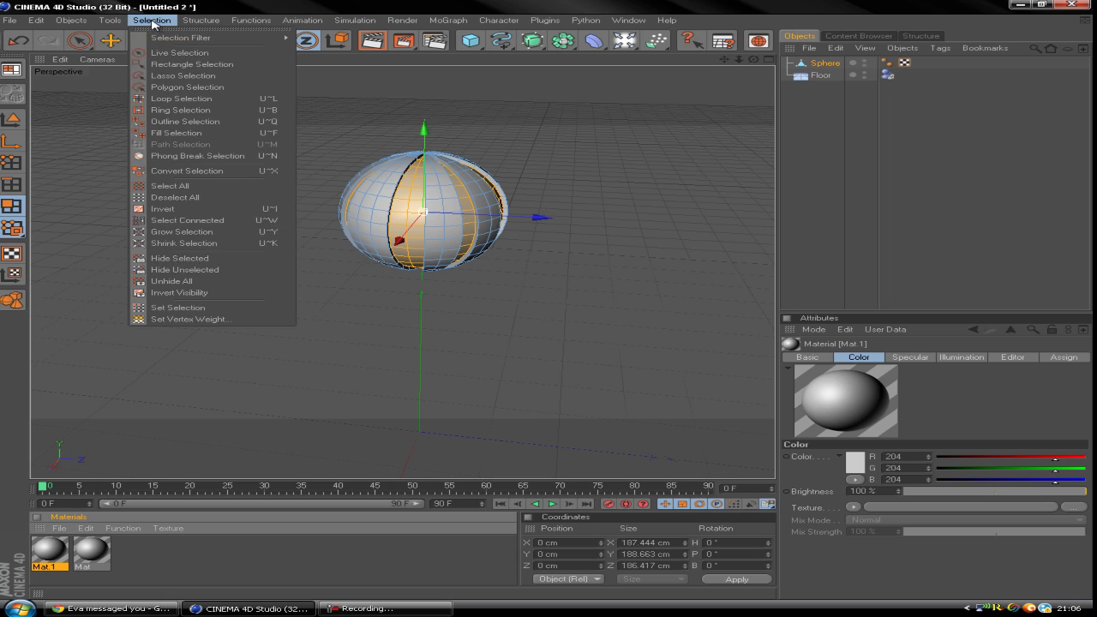
left_click(174, 209)
key("u")
key("i")
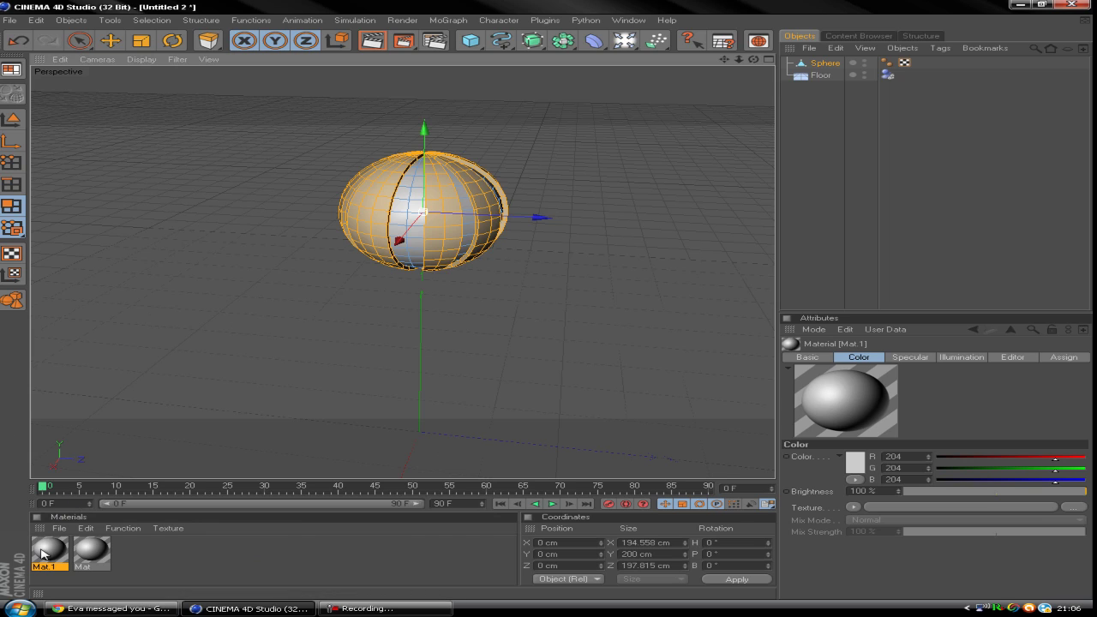
Set the color of material Mat.1 to a dark grey with RGB values of 41
left_click(44, 552)
double_click(45, 553)
left_click(442, 130)
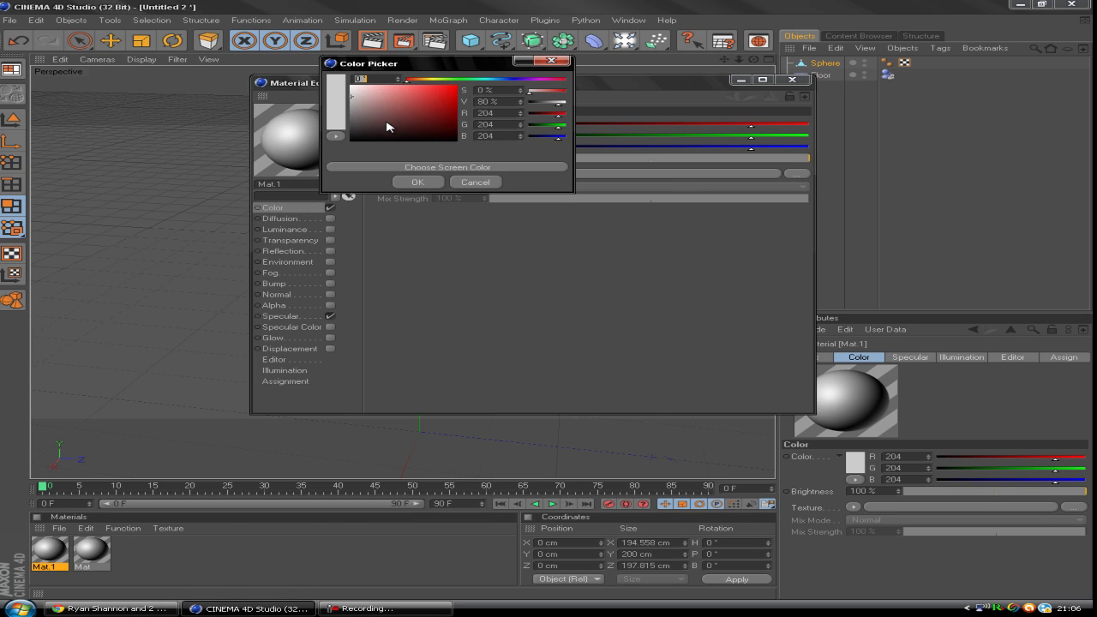
left_click_drag(362, 140, 302, 138)
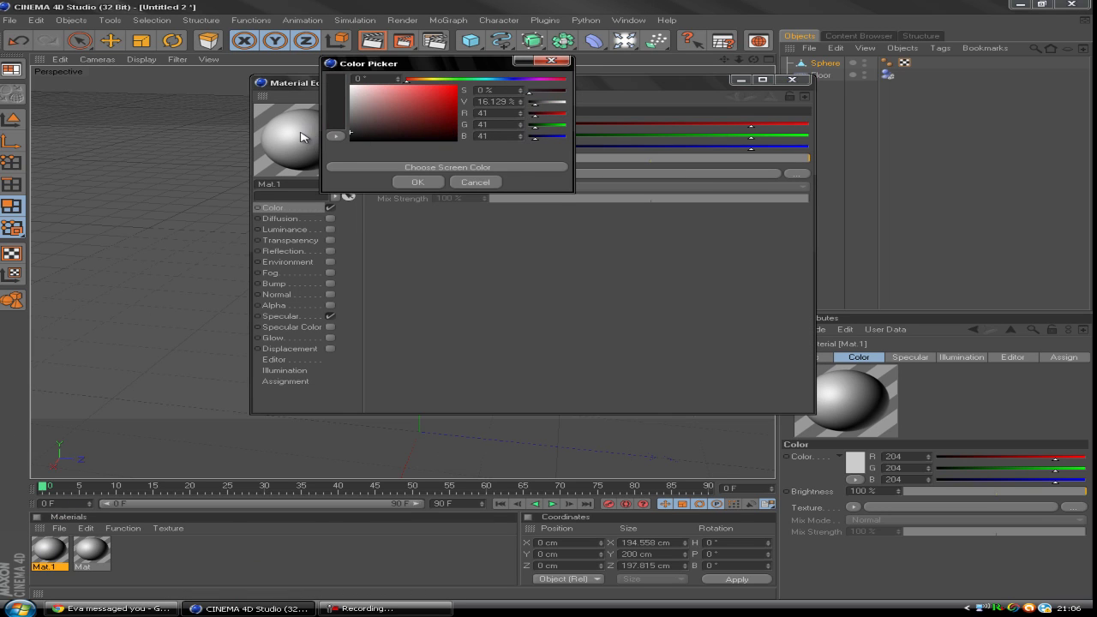
left_click(396, 183)
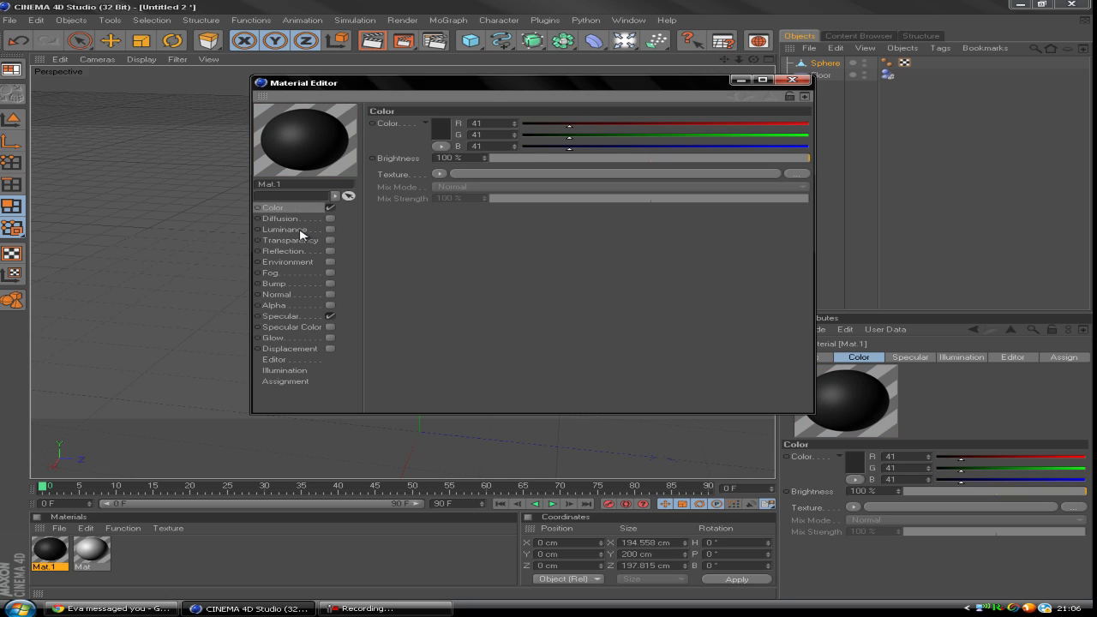
Enable Reflection on Mat.1 and lower its brightness to a faint level
left_click(297, 241)
left_click(300, 251)
left_click(330, 251)
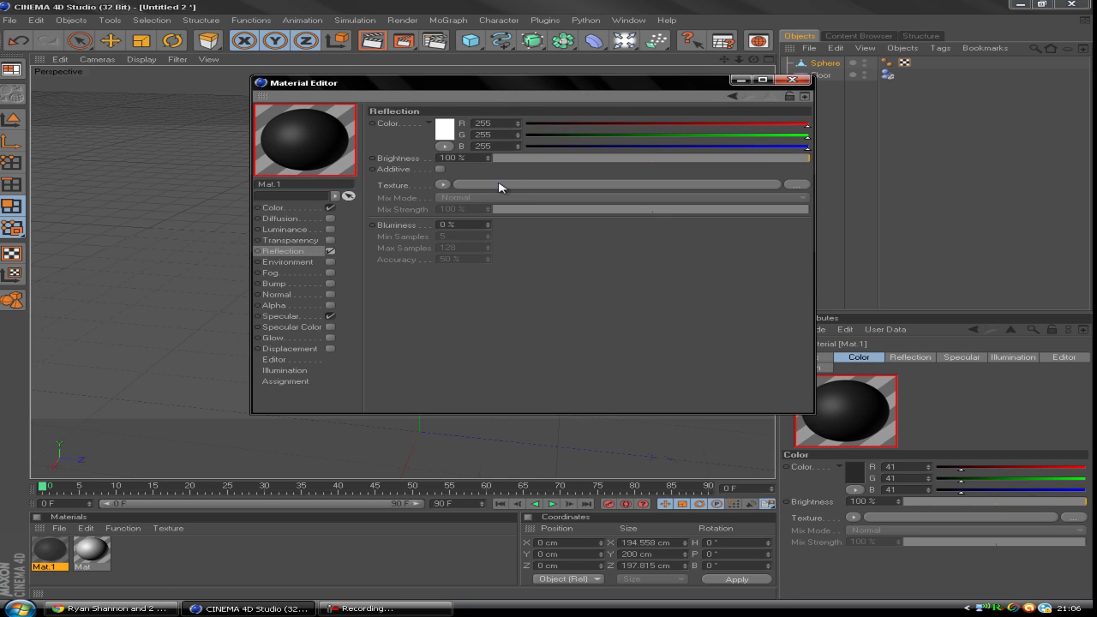
left_click(512, 157)
left_click(792, 80)
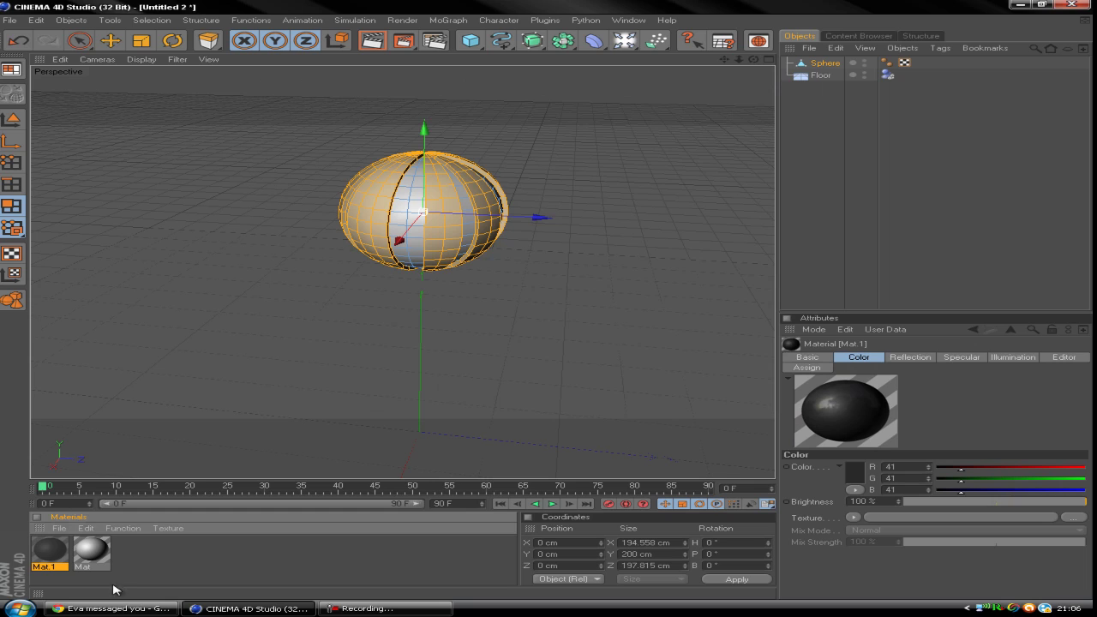
left_click_drag(48, 559, 53, 550)
left_click_drag(445, 180, 869, 77)
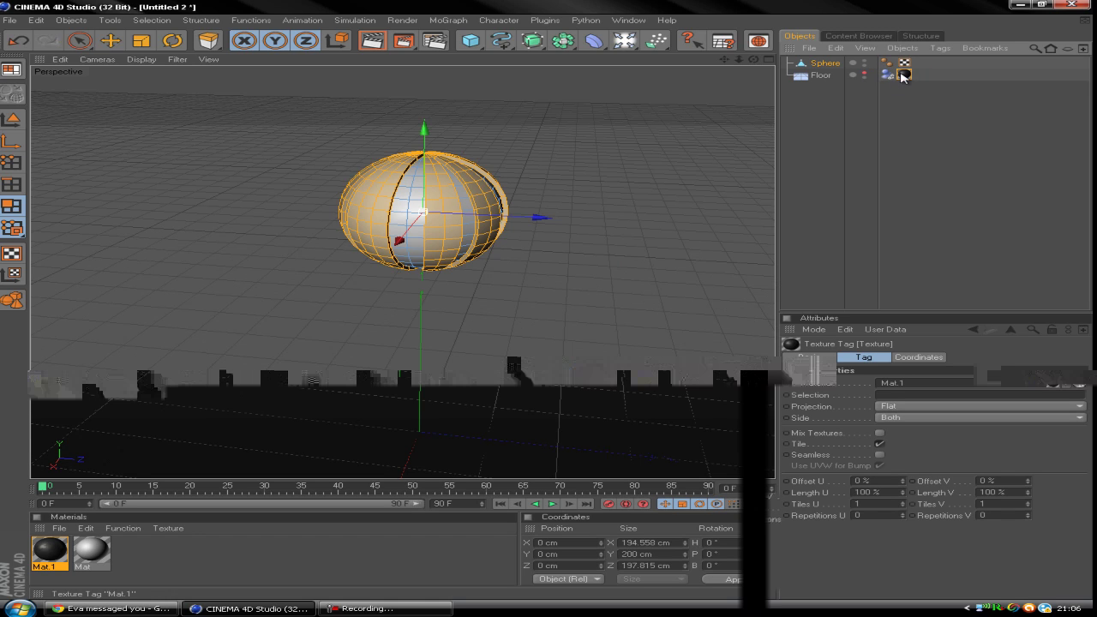
key("Delete")
Apply Mat.1 to the sphere's selected outer polygons, then invert the selection and apply Mat to the recessed bands
left_click_drag(47, 561, 371, 225)
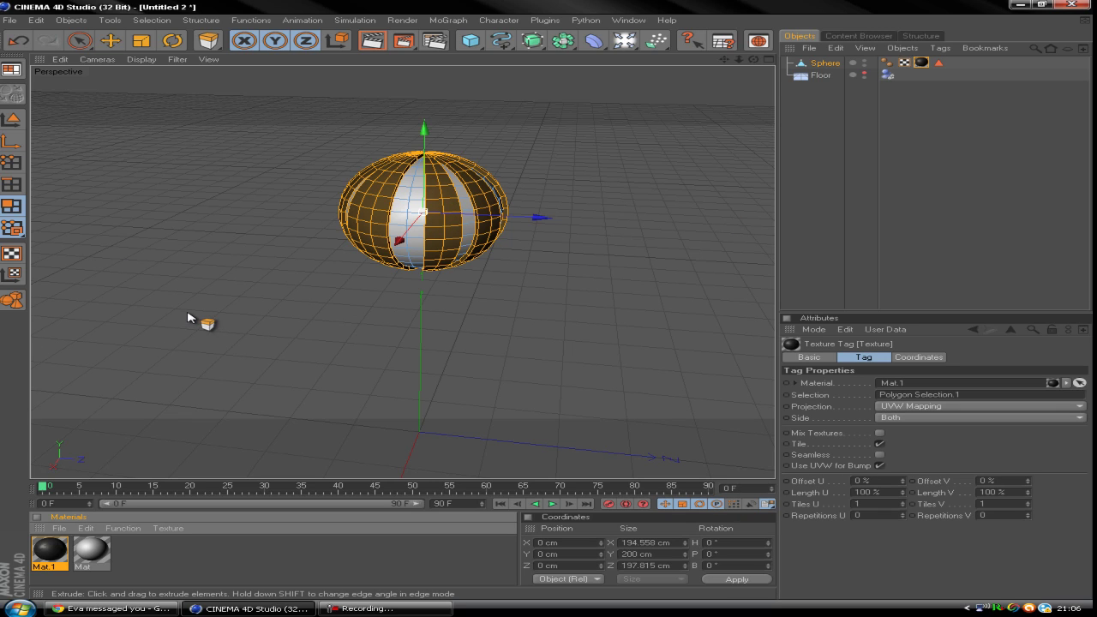
right_click(191, 318)
left_click(210, 446)
left_click(86, 553)
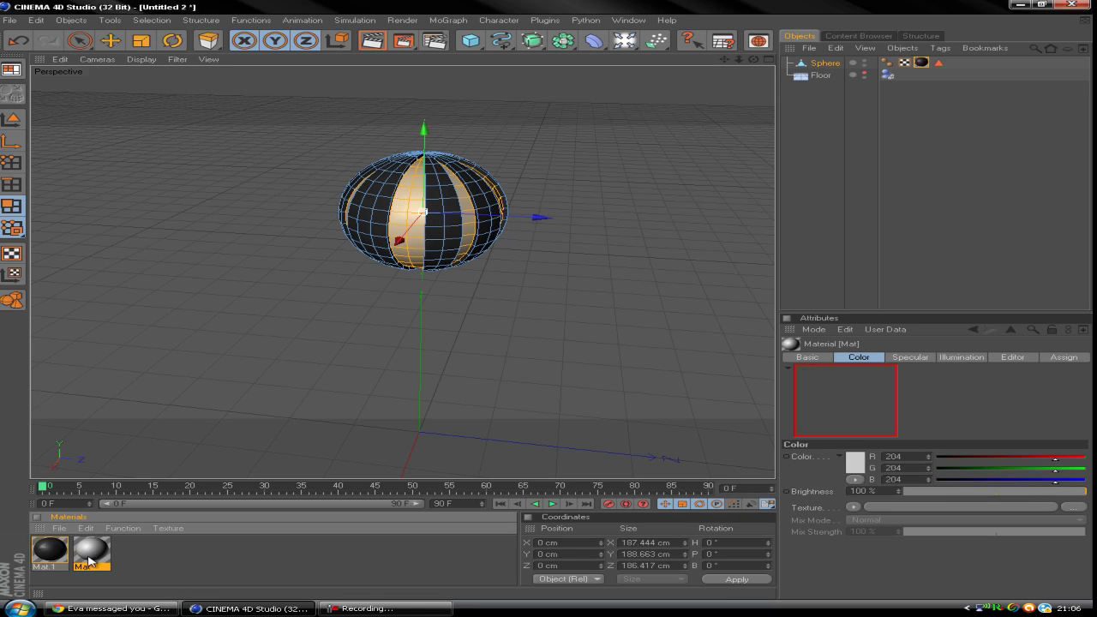
left_click_drag(429, 214, 428, 211)
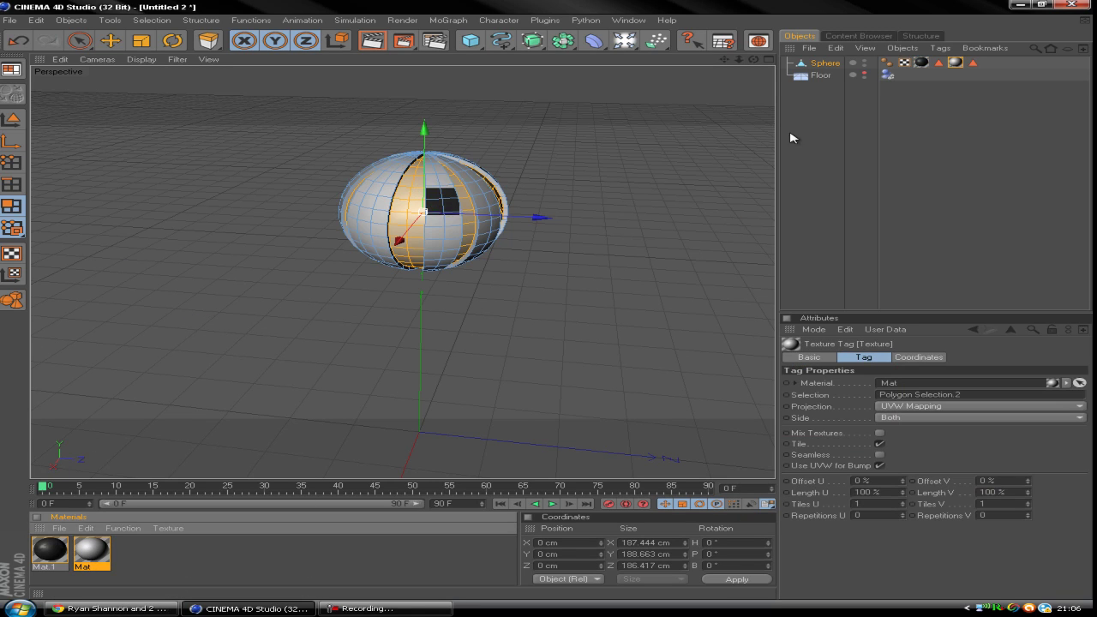
Make the sphere a dynamic rigid body and play the animation to test its fall onto the floor
left_click(864, 178)
left_click_drag(754, 60, 549, 308)
left_click(867, 76)
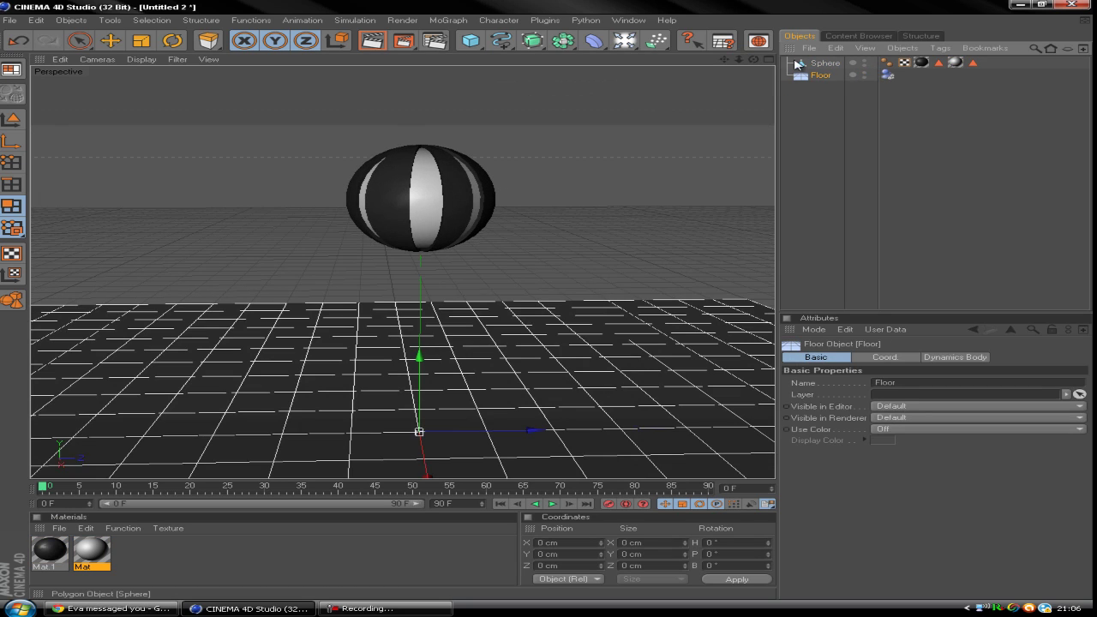
mouse_move(757, 60)
left_mouse_down()
mouse_move(554, 303)
mouse_move(769, 58)
left_mouse_up()
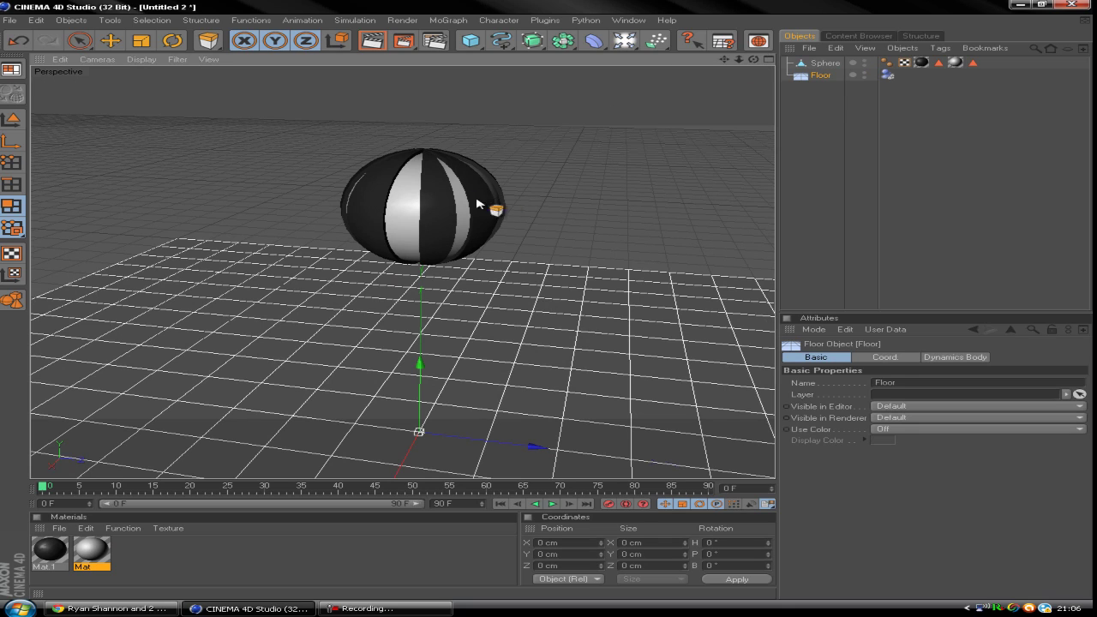
left_click(824, 63)
left_click(354, 19)
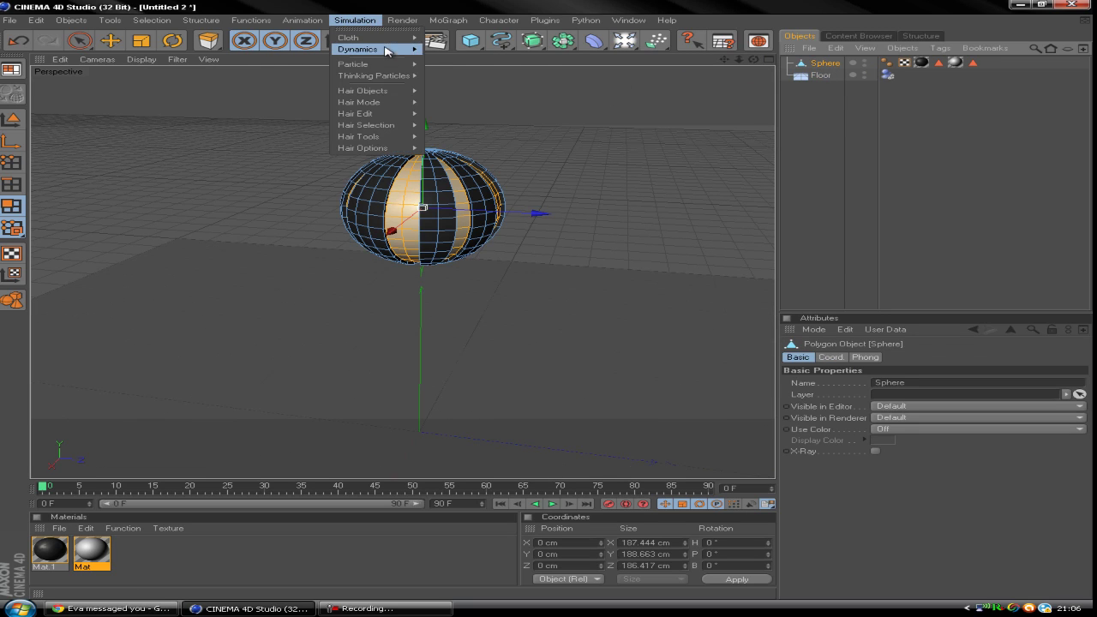
mouse_move(383, 55)
left_click(463, 53)
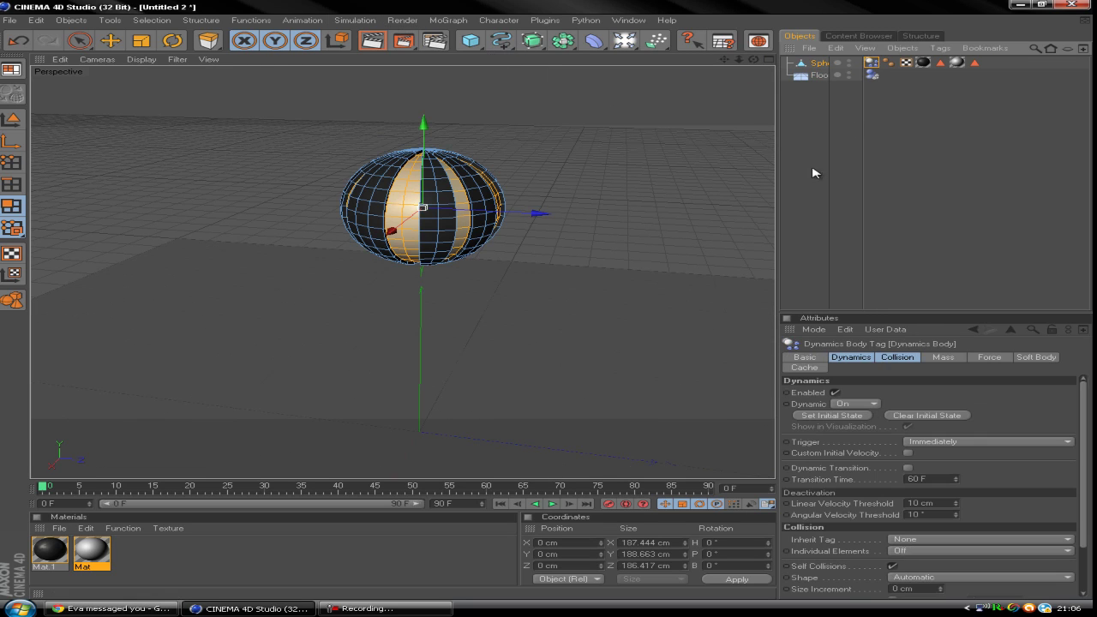
left_click(553, 504)
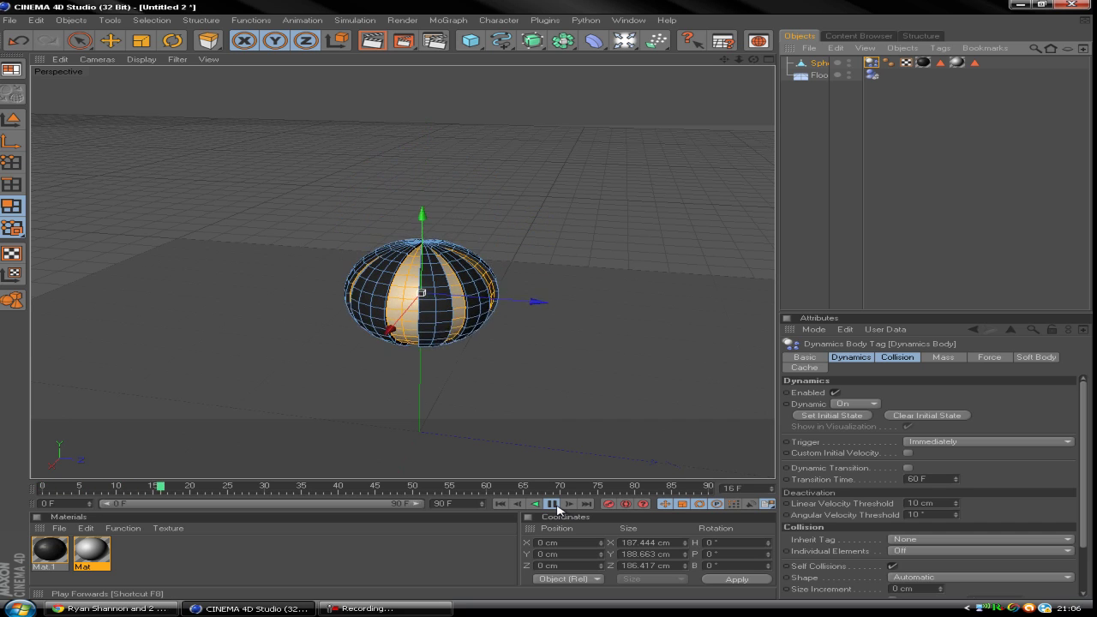
left_click(552, 504)
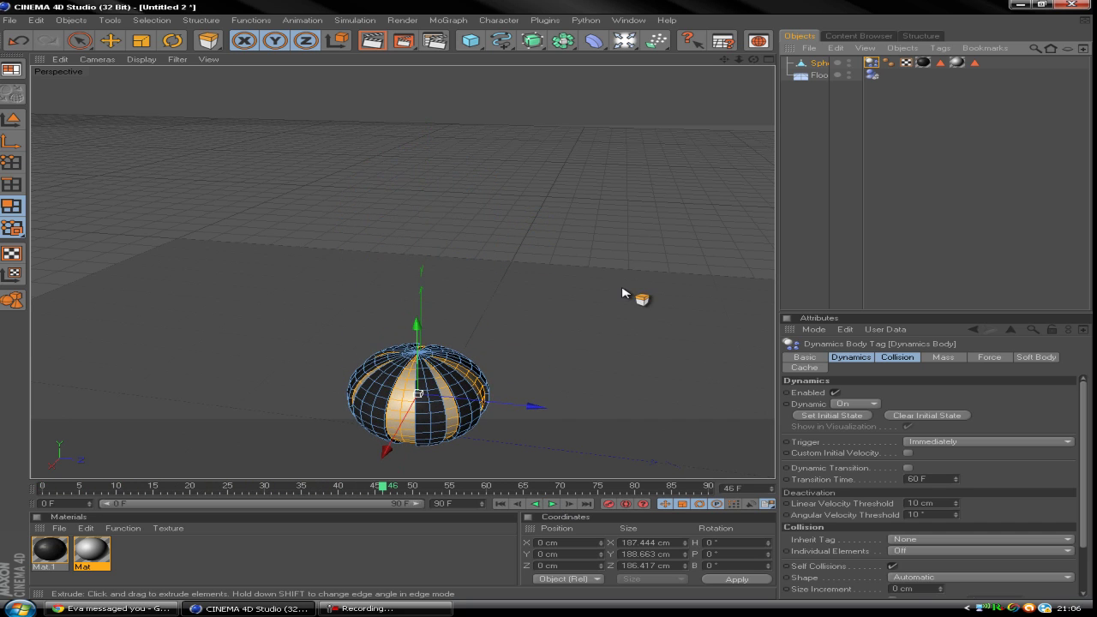
Set the sphere's collision bounce to 120 % and replay the drop from the first frame
left_click_drag(753, 60, 549, 306)
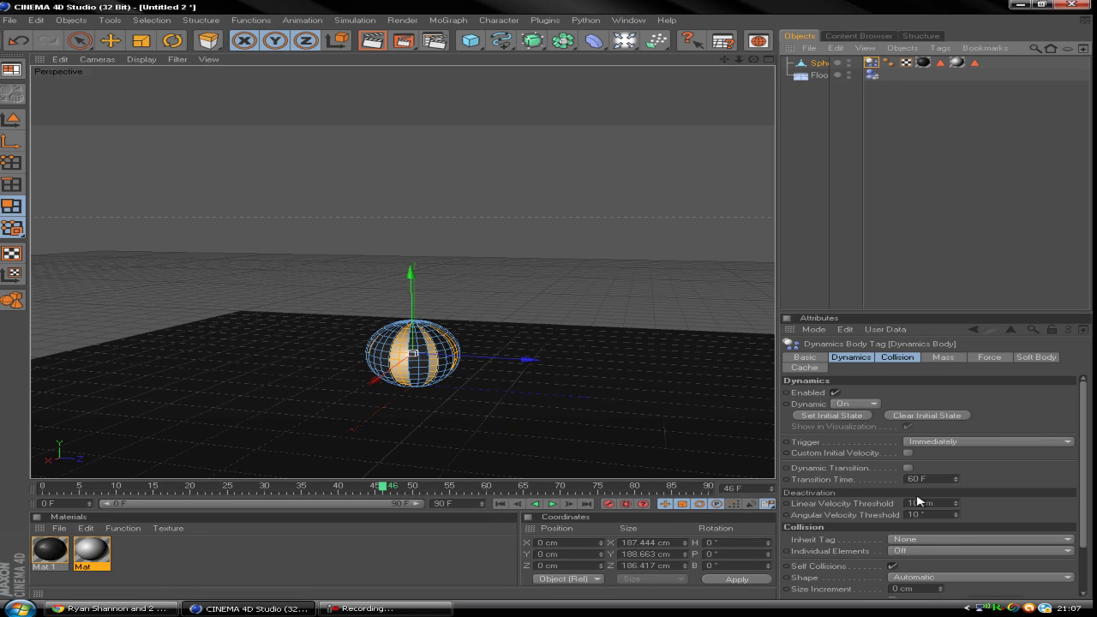
left_click(897, 358)
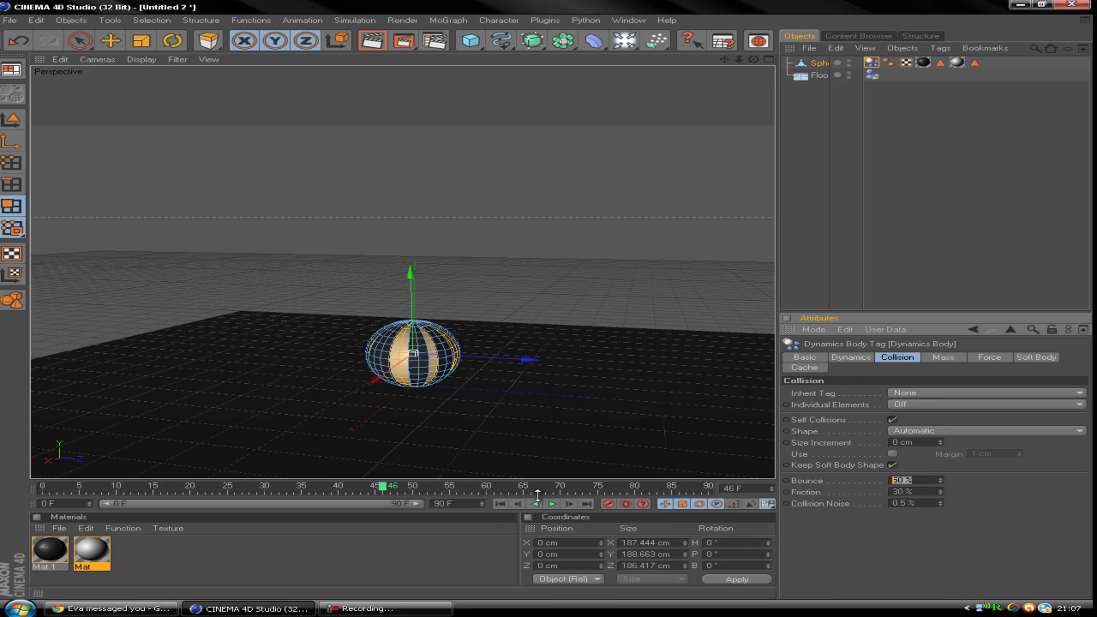
left_click(500, 504)
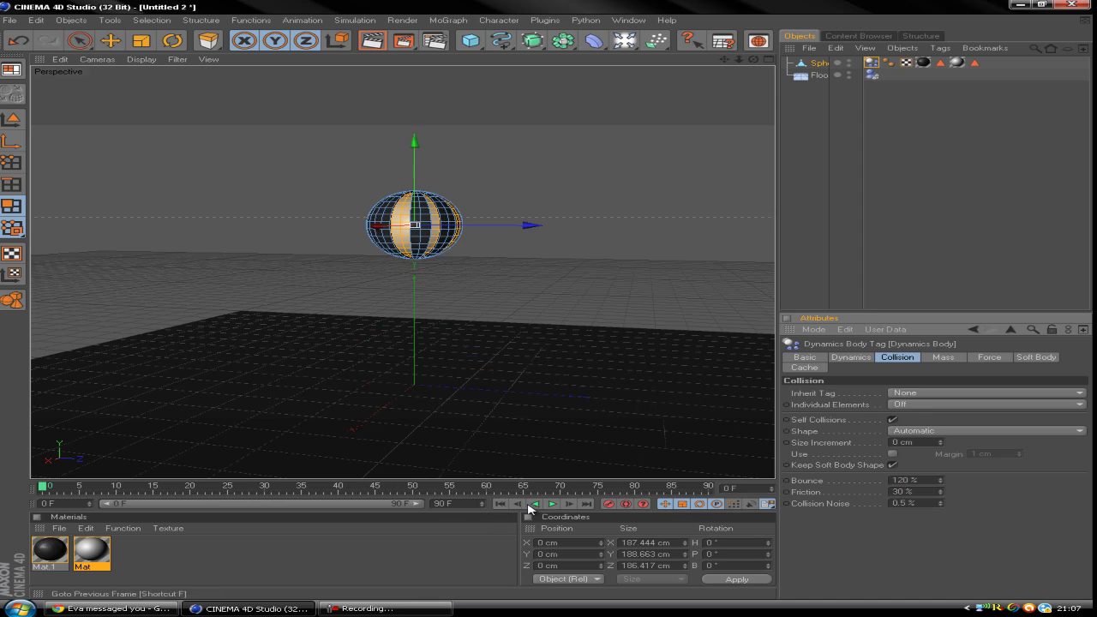
left_click(552, 505)
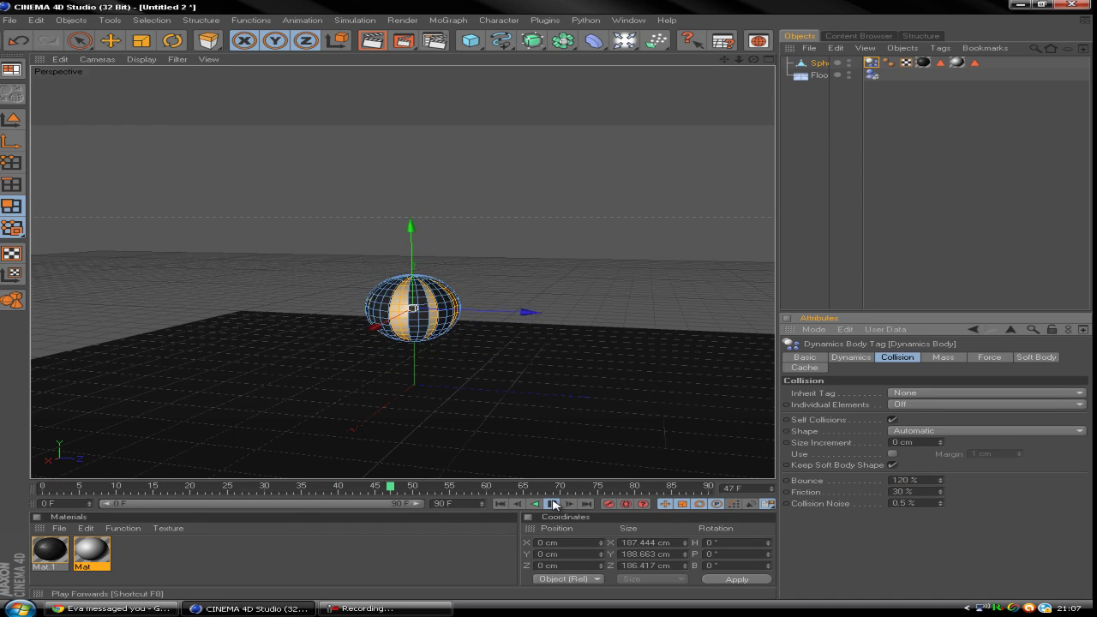
left_click(552, 505)
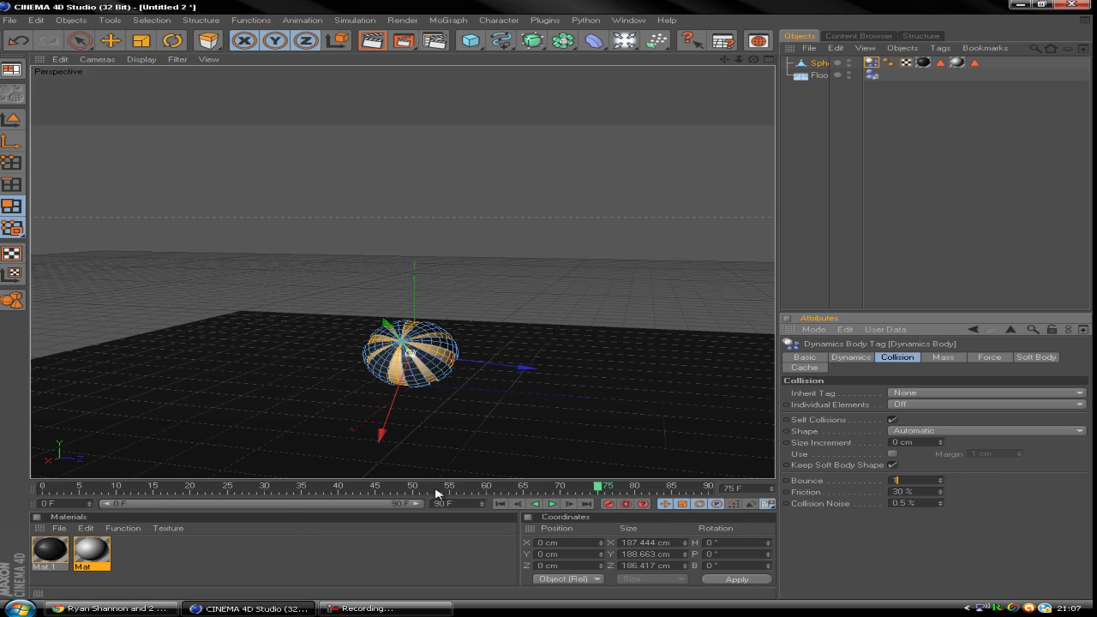
Raise the sphere's collision bounce to 160 % and replay the drop from the start
left_click(499, 504)
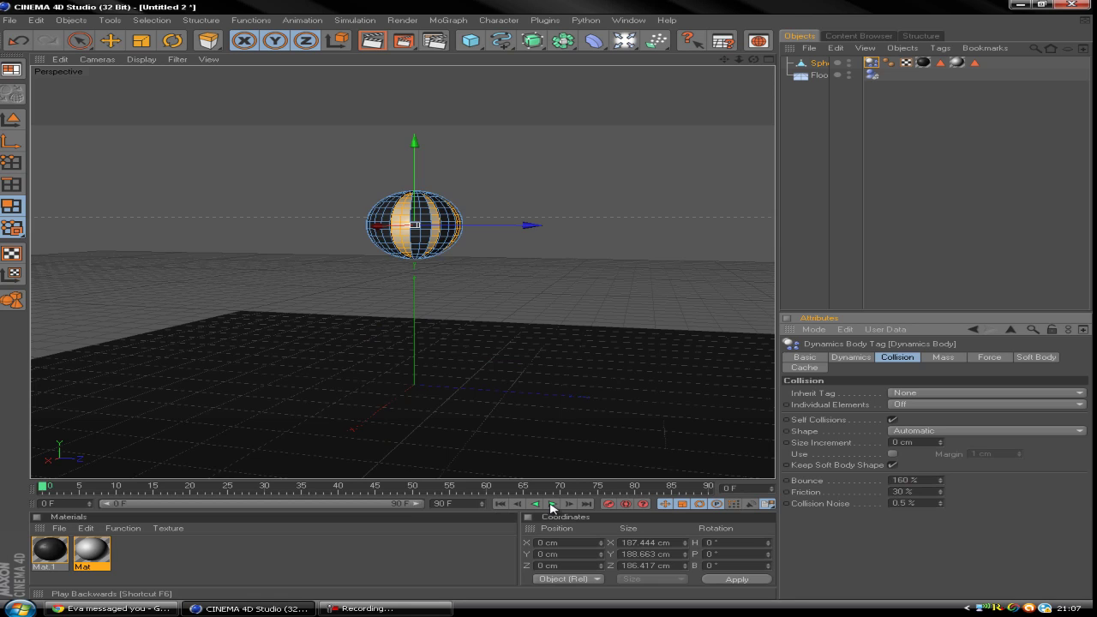
left_click(553, 504)
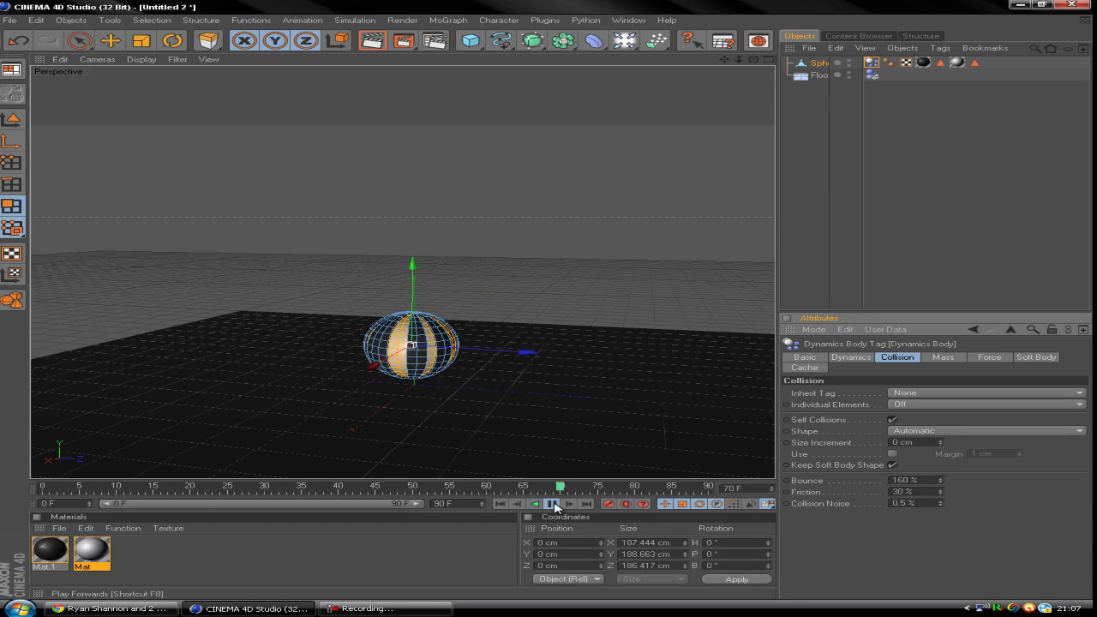
left_click(552, 504)
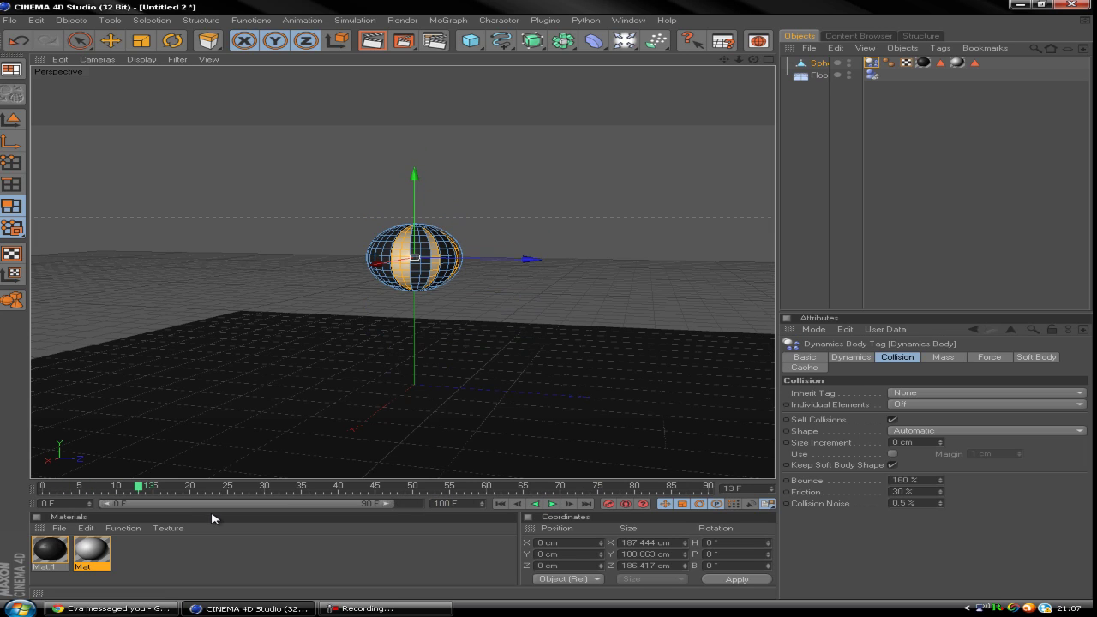
Extend the animation length to 150 frames and stretch the visible timeline range to cover all of them
left_click_drag(387, 504, 425, 504)
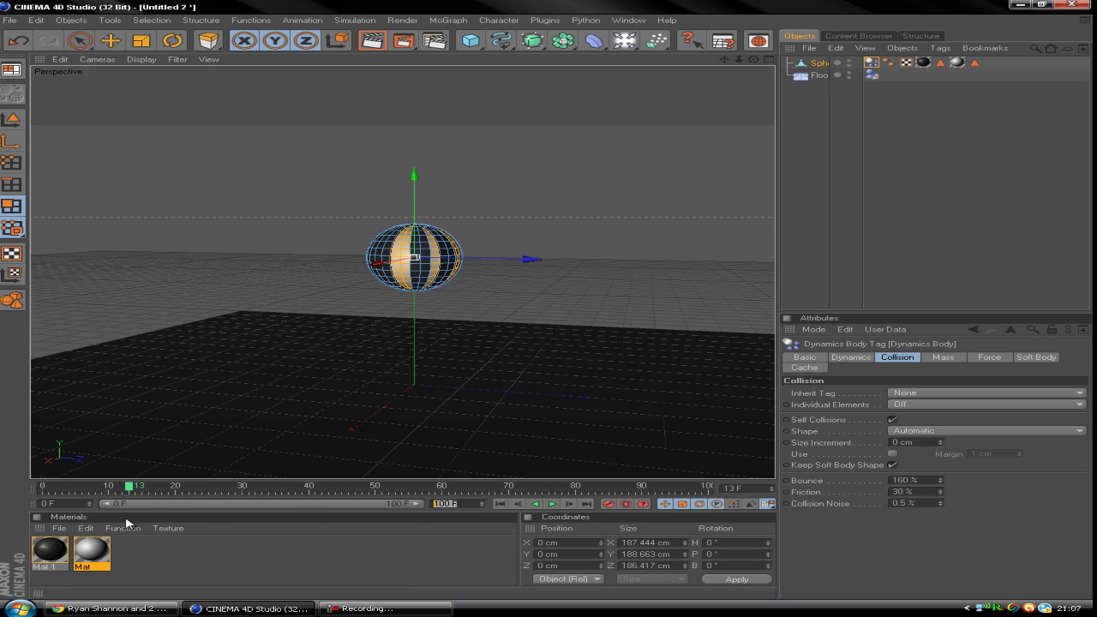
key("Return")
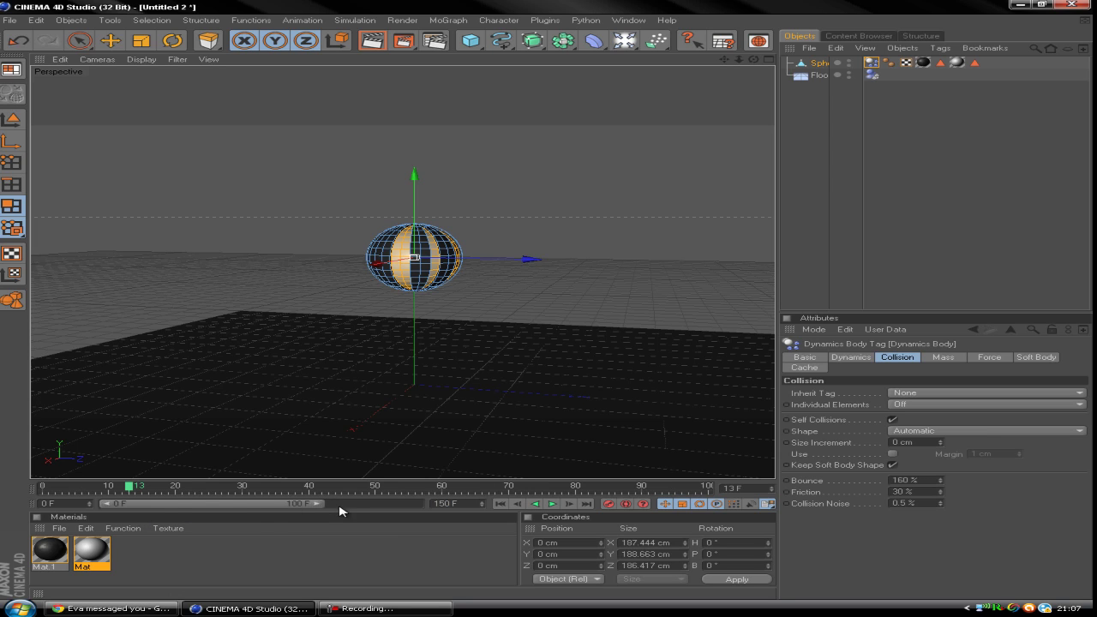
left_click_drag(322, 504, 421, 503)
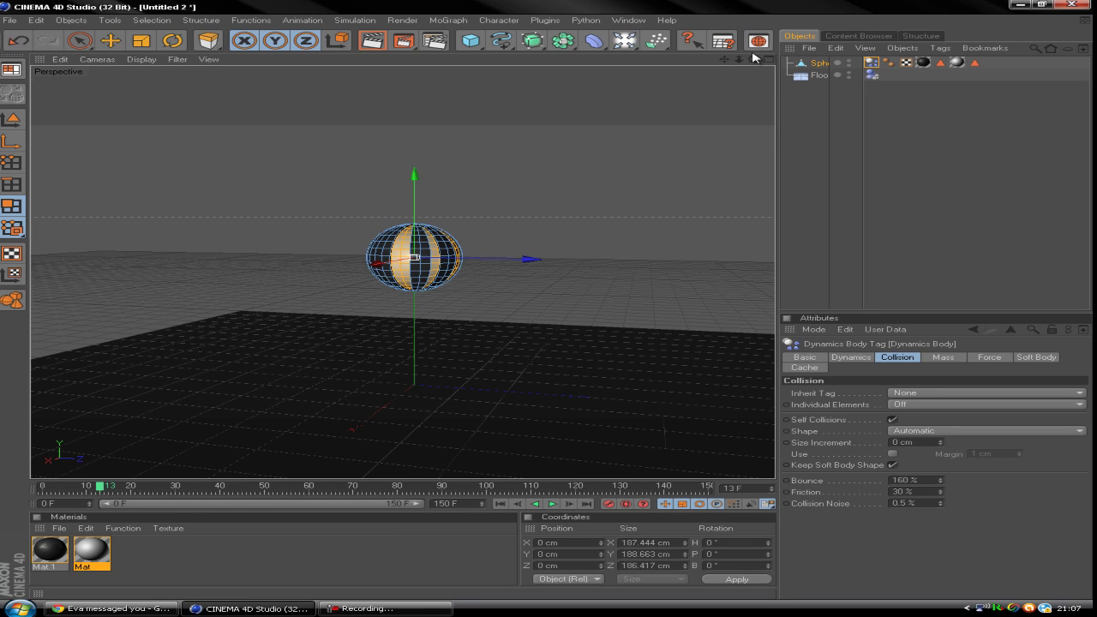
Return to frame 0, select the band material Mat and turn on automatic keyframing
left_click_drag(754, 59, 543, 301)
scroll(632, 211, "up", 4)
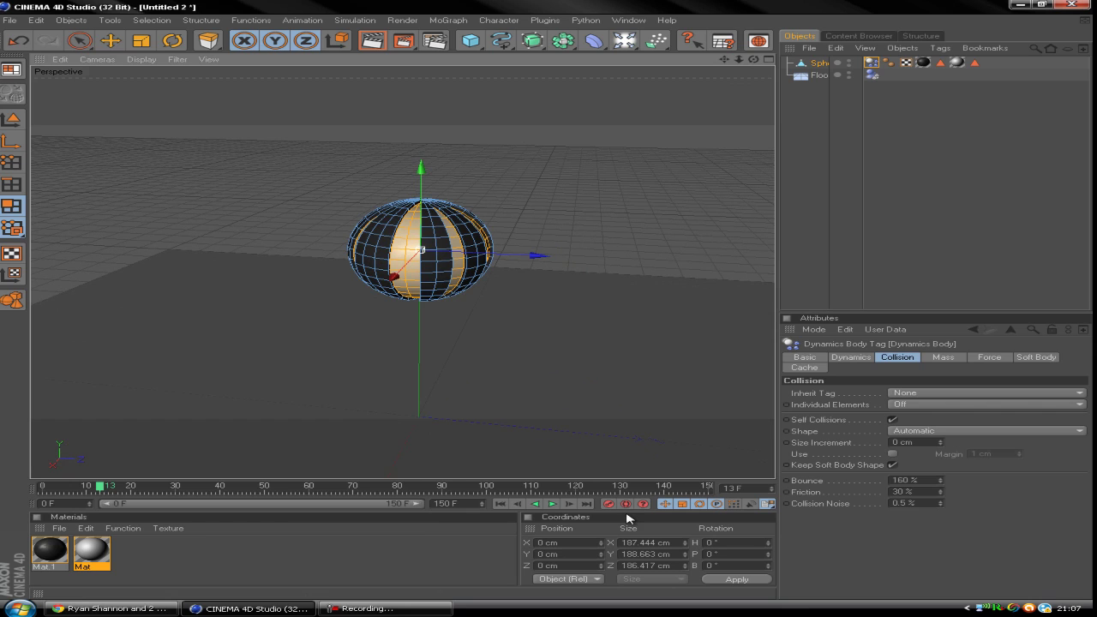
left_click(501, 504)
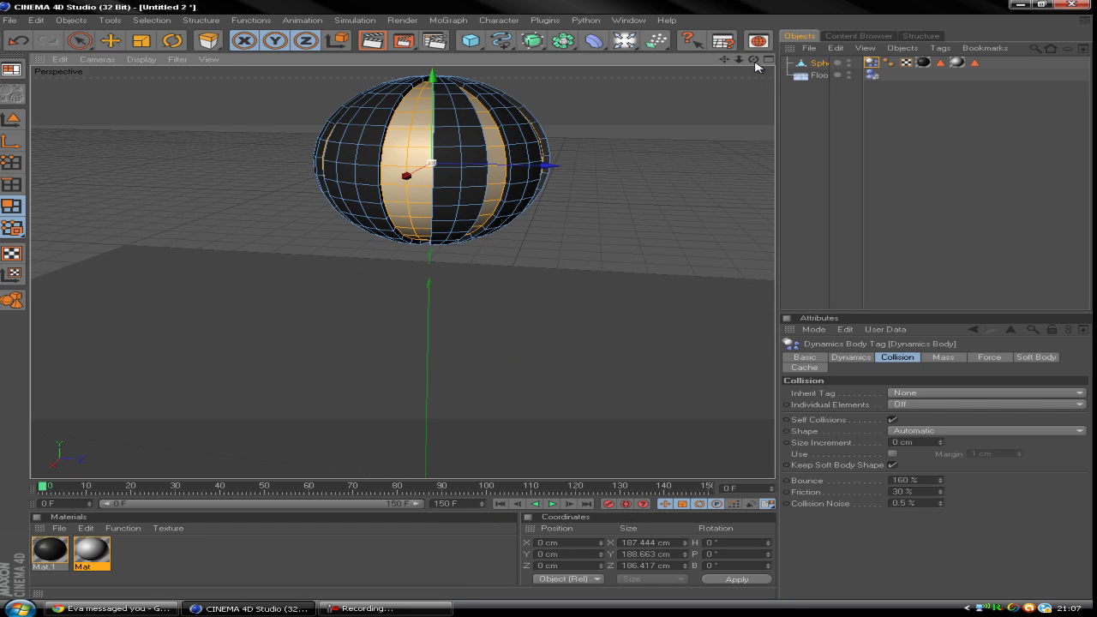
left_click_drag(545, 300, 545, 299)
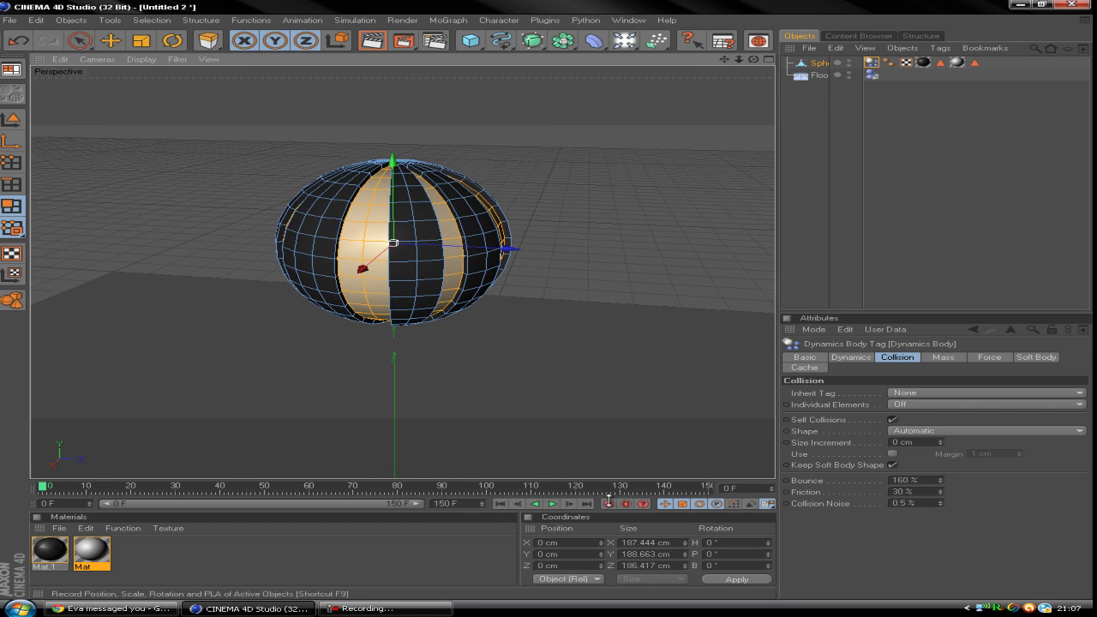
left_click(956, 62)
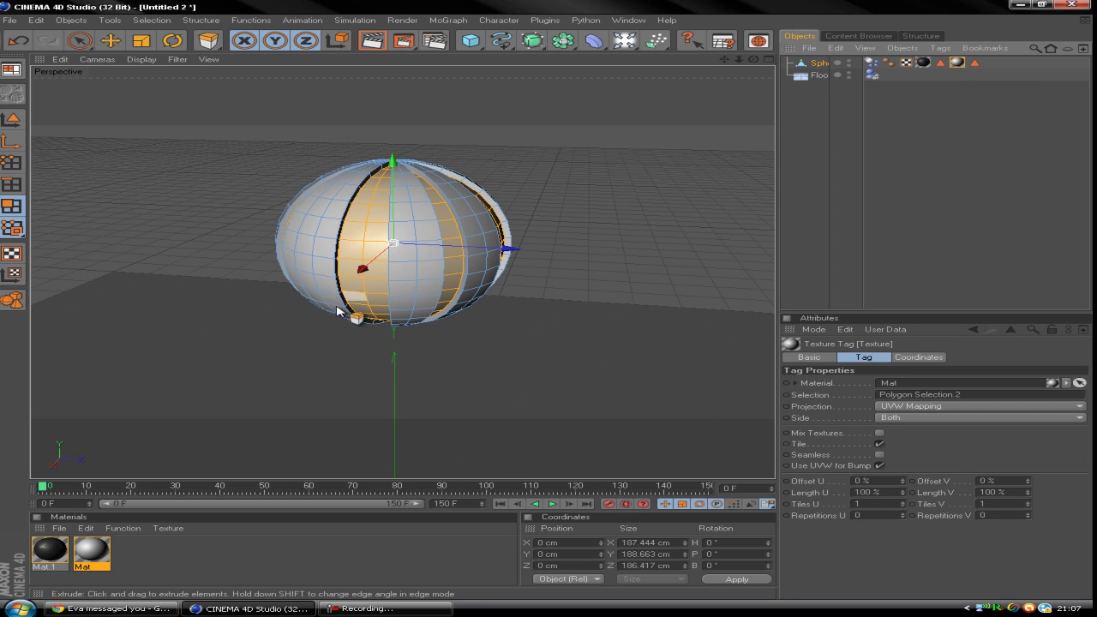
left_click(104, 557)
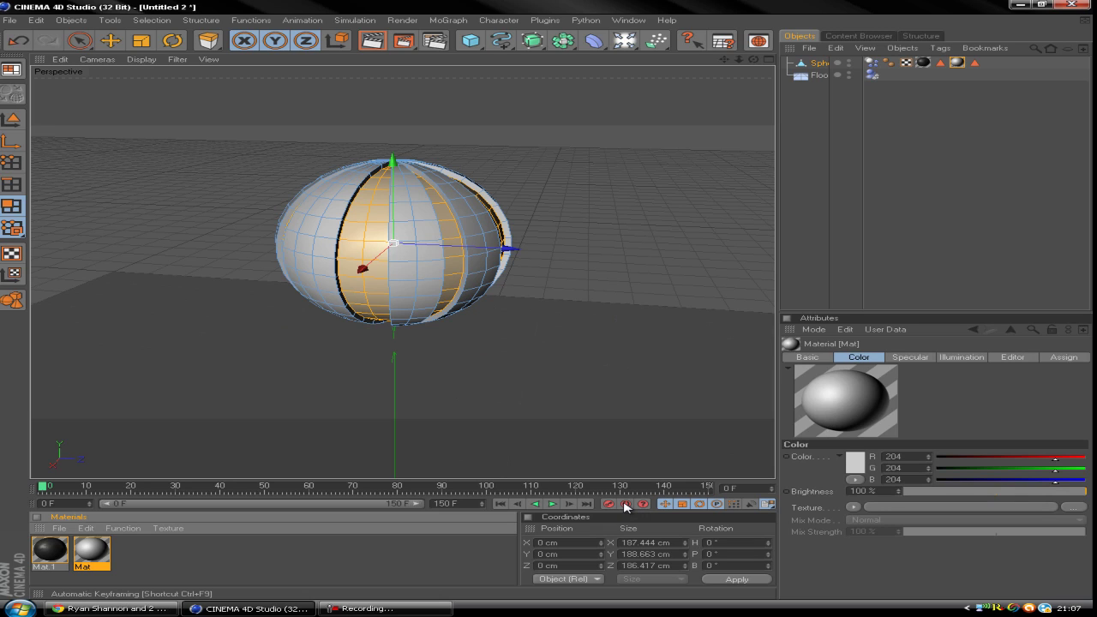
left_click(625, 504)
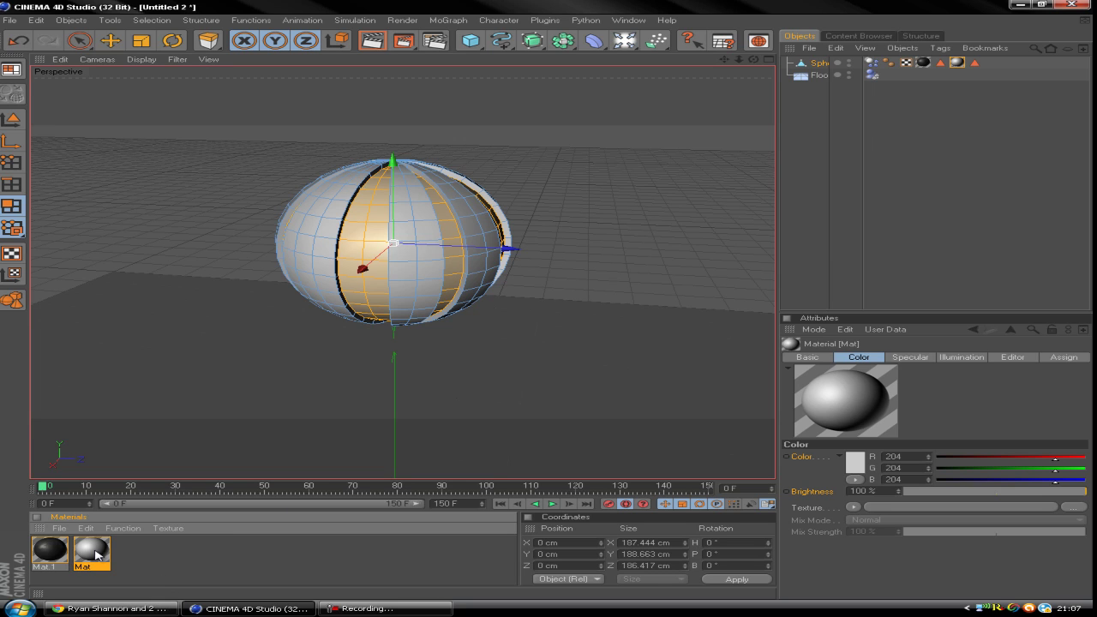
Enable Glow on the band material Mat, keeping the material editor clear of the sphere
double_click(92, 553)
left_click_drag(445, 87, 676, 137)
left_click(504, 261)
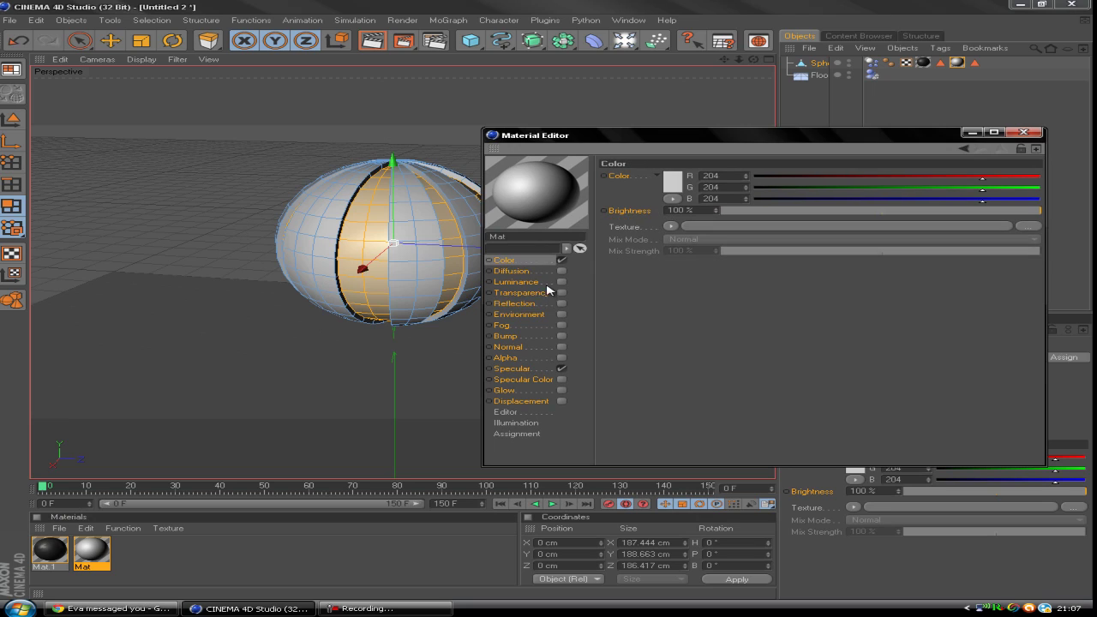
left_click(505, 391)
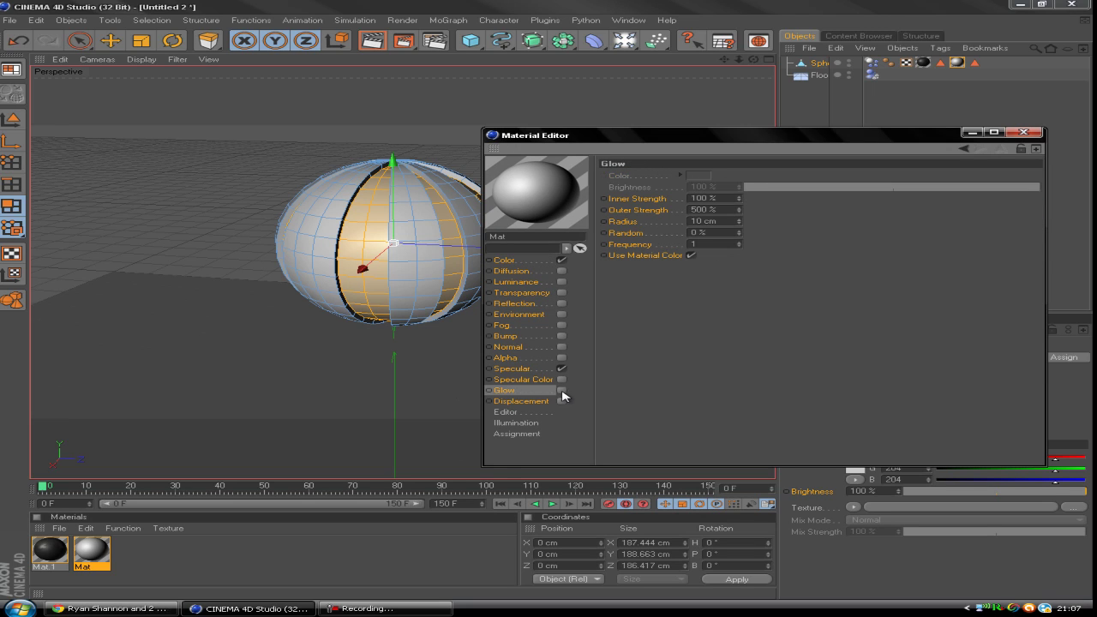
left_click(561, 391)
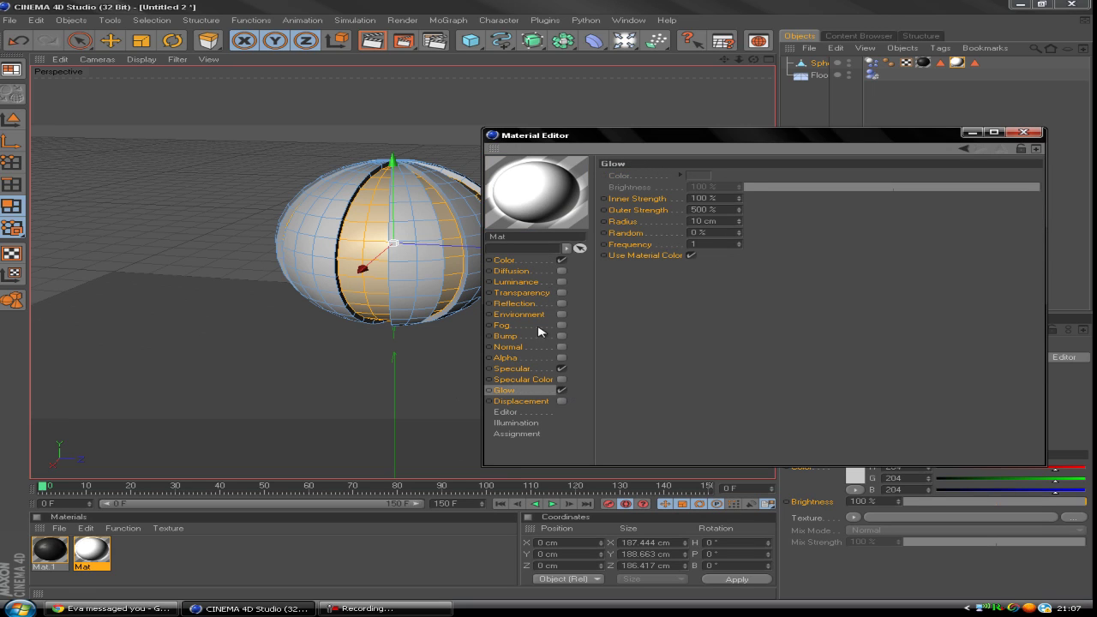
Set the band material's color to green (RGB 48, 208, 59) and record a keyframe at frame 0
left_click(511, 262)
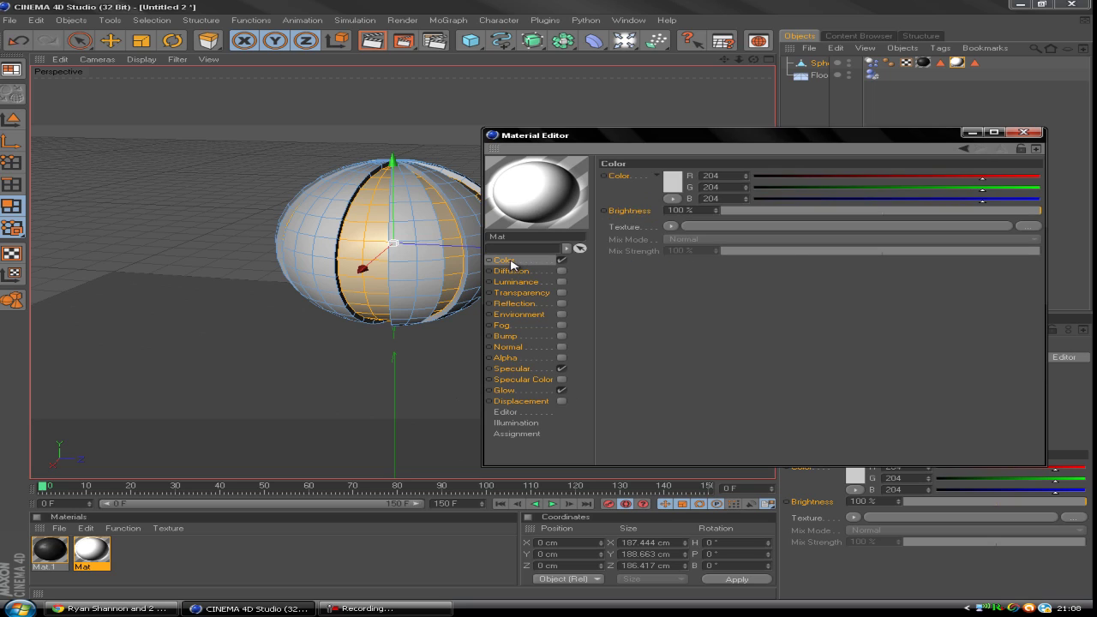
left_click(671, 190)
left_click(696, 142)
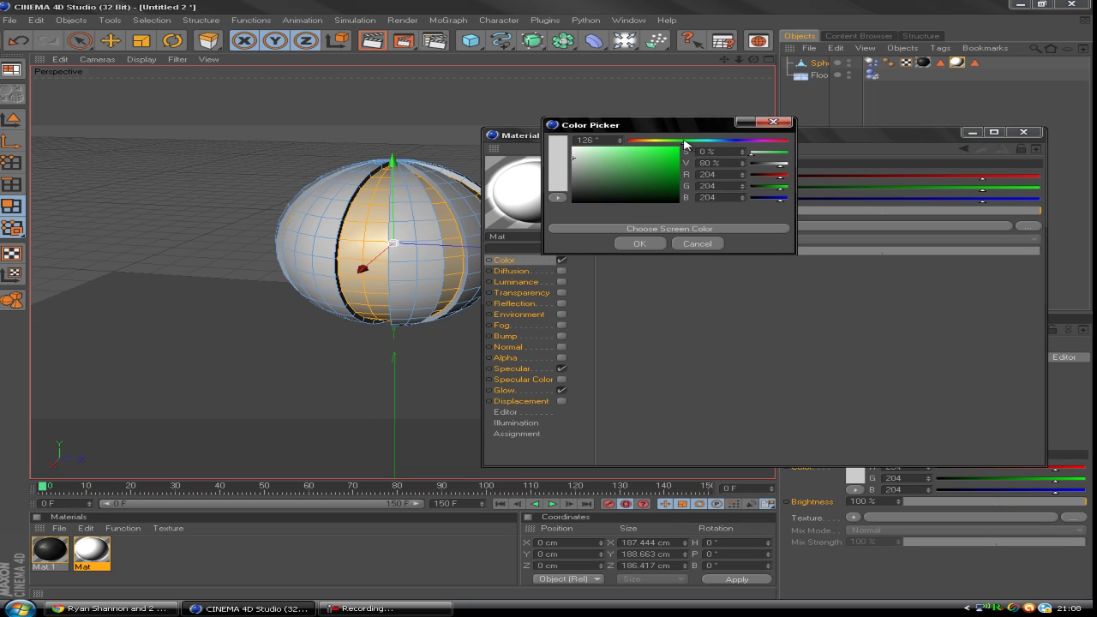
left_click(655, 157)
left_click(656, 243)
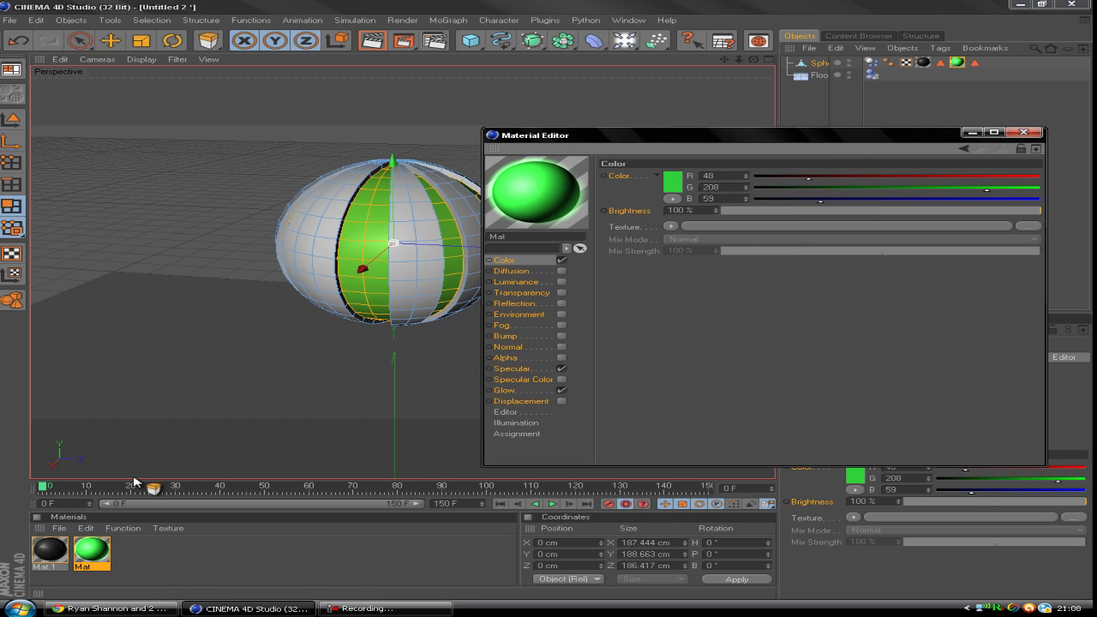
left_click(607, 505)
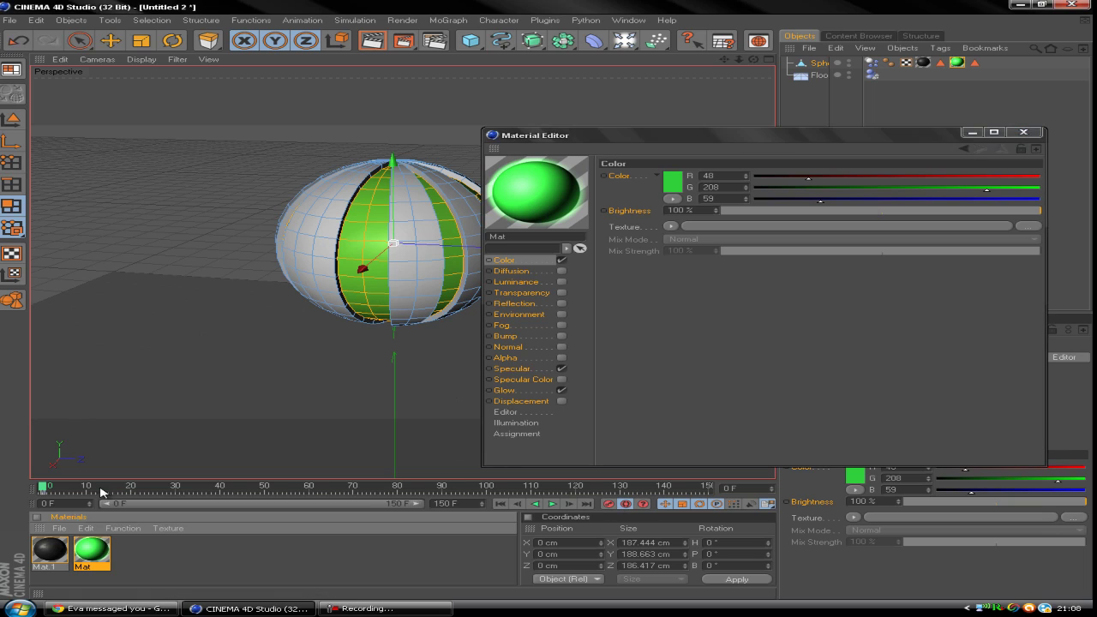
At frame 50, keyframe the band material's color to blue, RGB 48, 181, 208
left_click(265, 488)
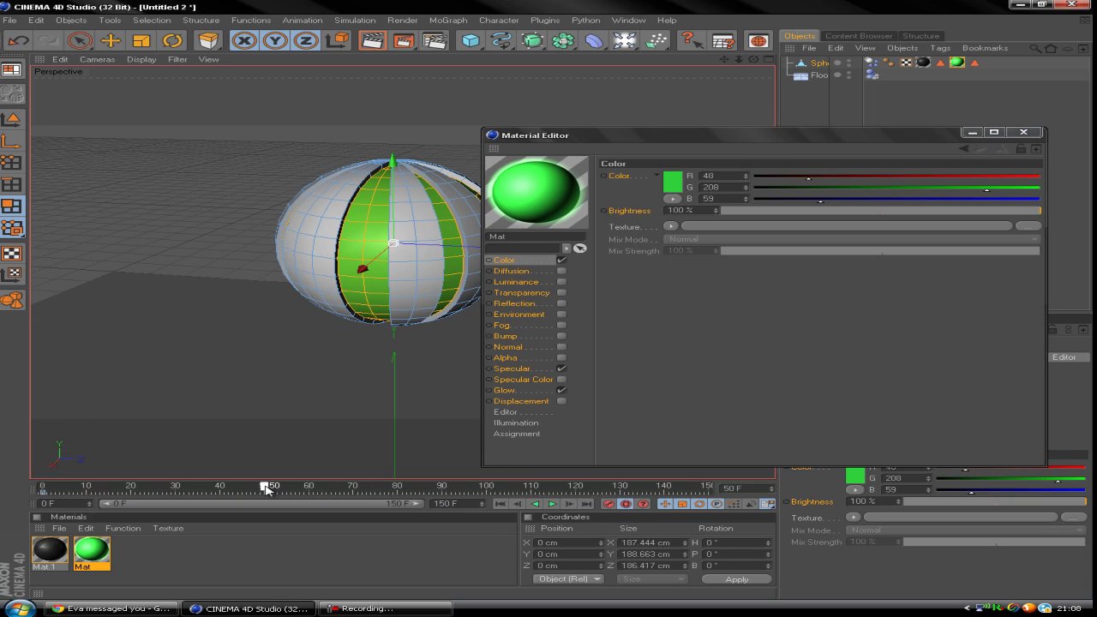
left_click(677, 181)
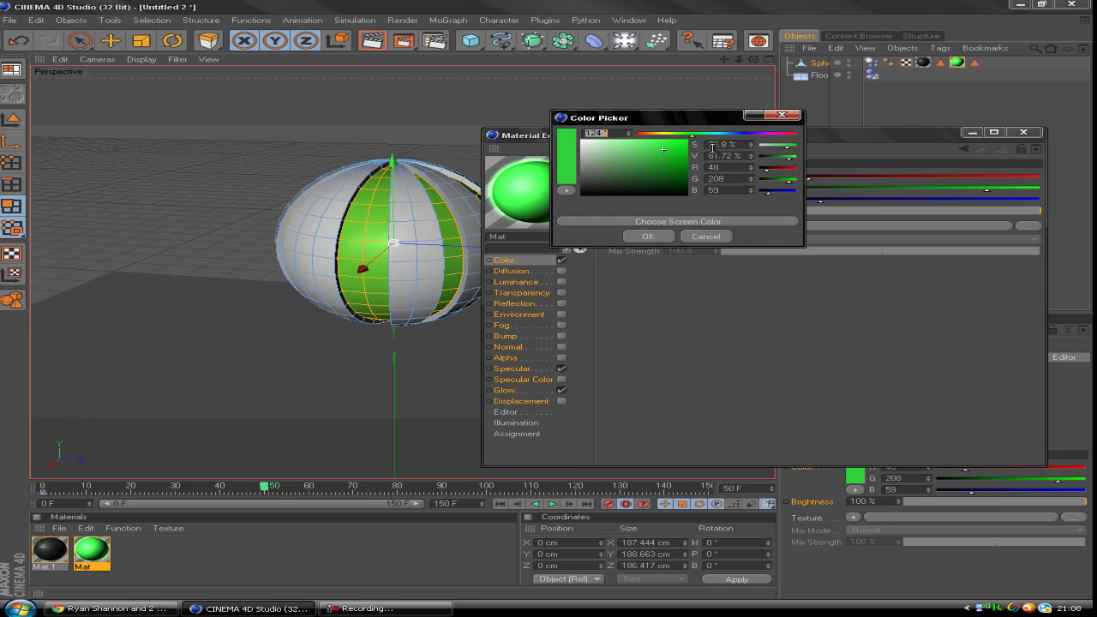
left_click(648, 236)
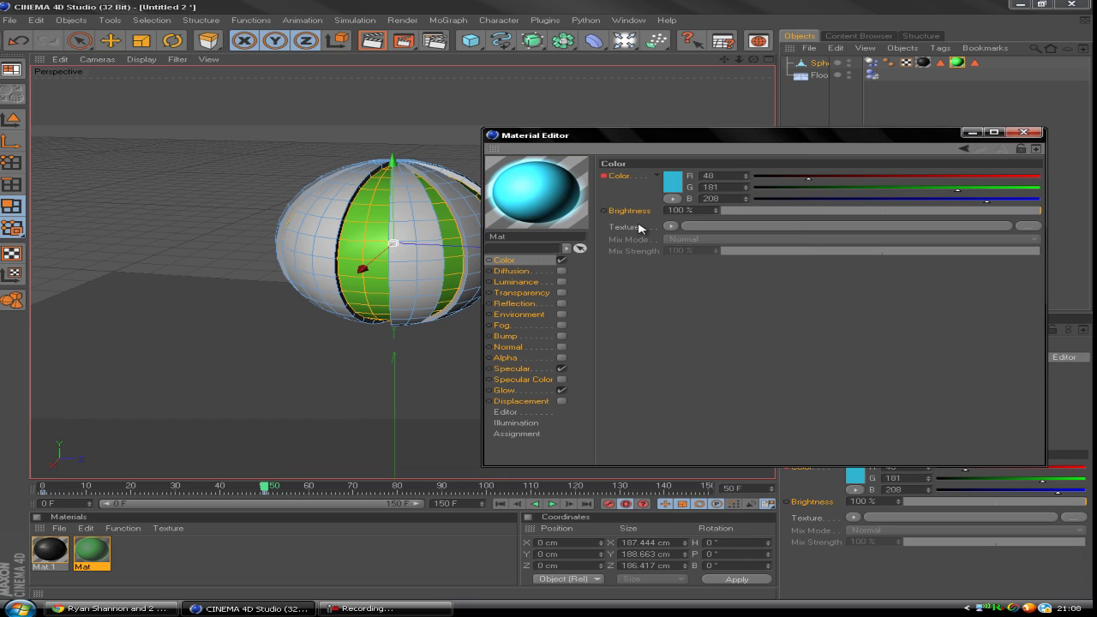
At frame 100, keyframe the band material's color to pink, RGB 208, 48, 128
left_click(480, 492)
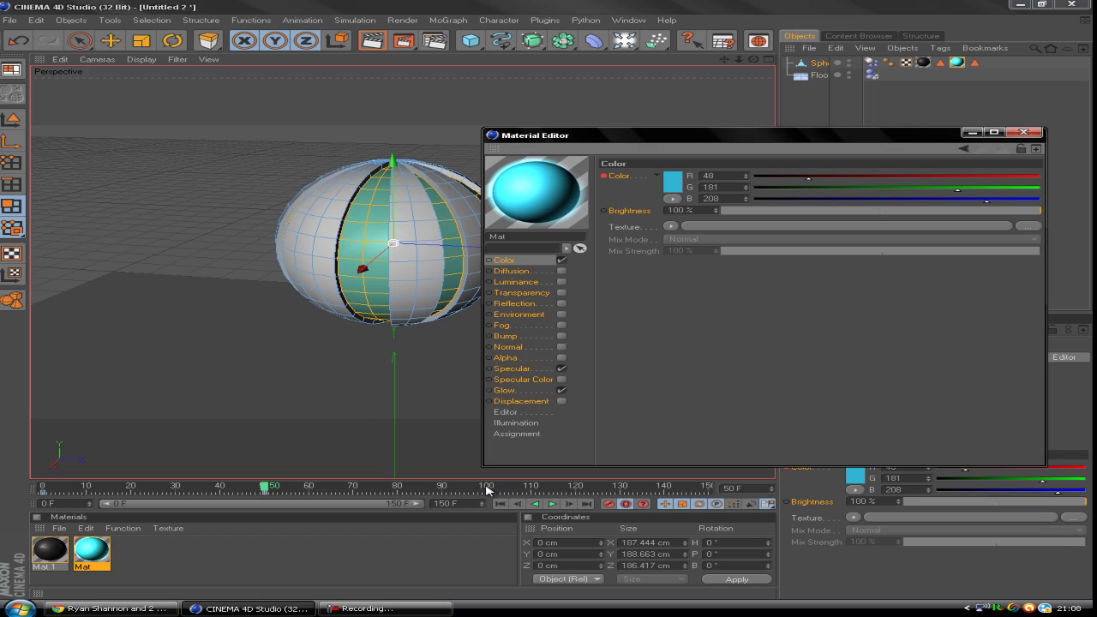
left_click(681, 183)
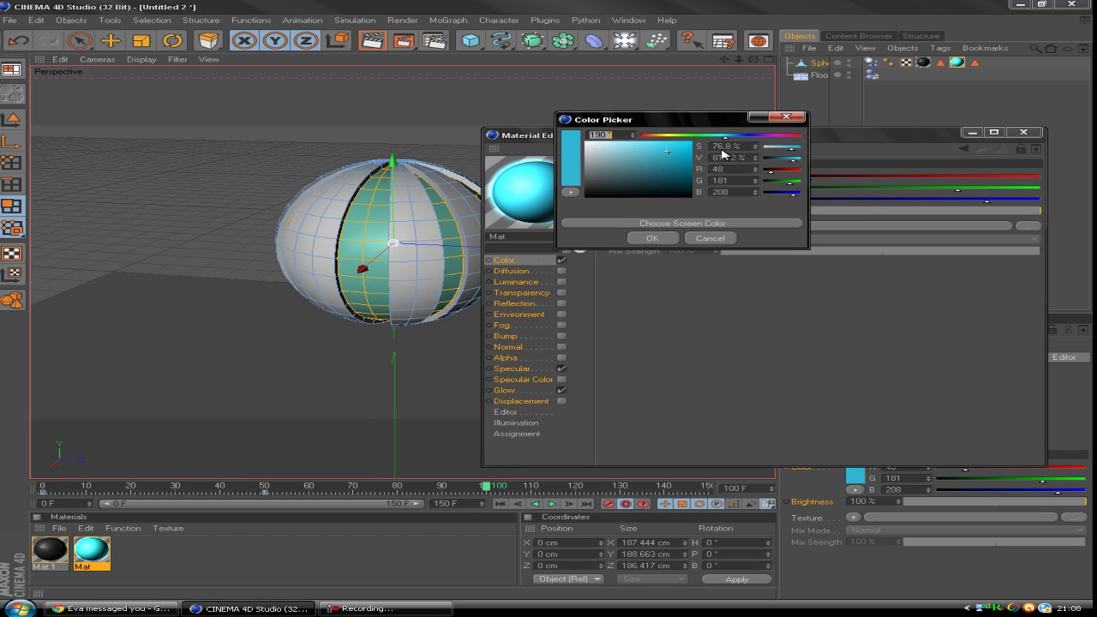
left_click(781, 136)
left_click(652, 237)
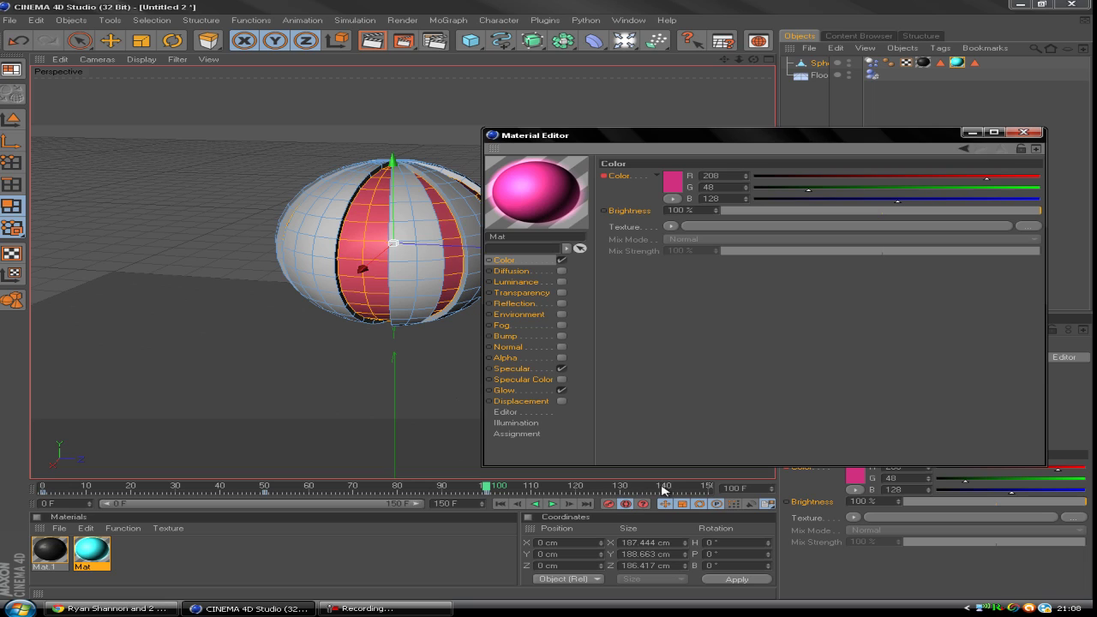
At frame 140, keyframe the band material's color to dark grey, RGB 49, 49, 49, and close the material editor
left_click(673, 182)
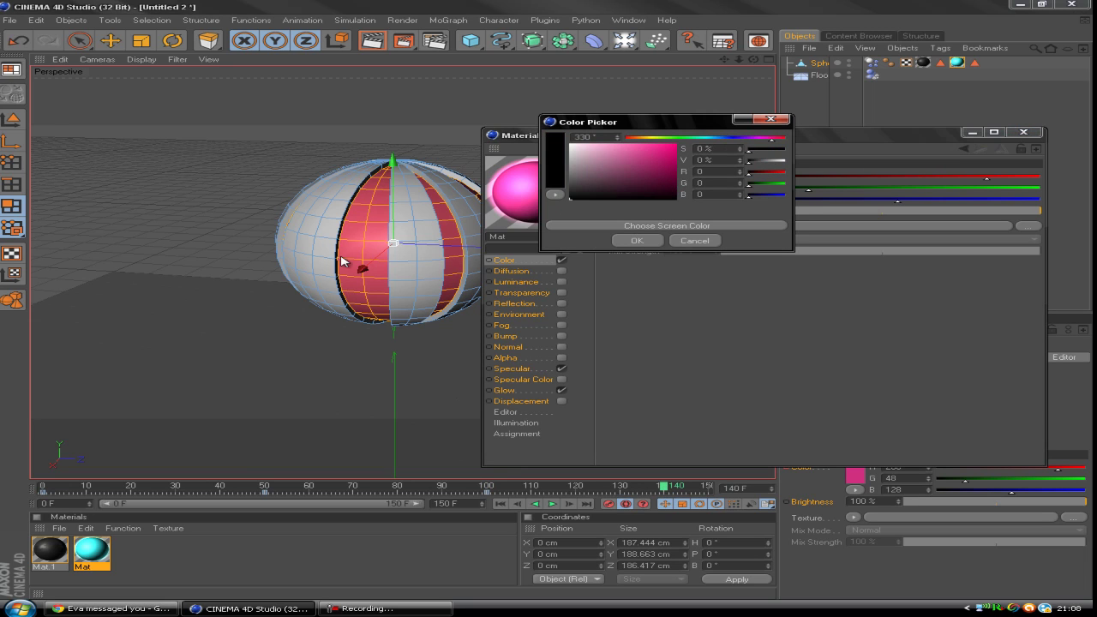
left_click_drag(332, 217, 367, 188)
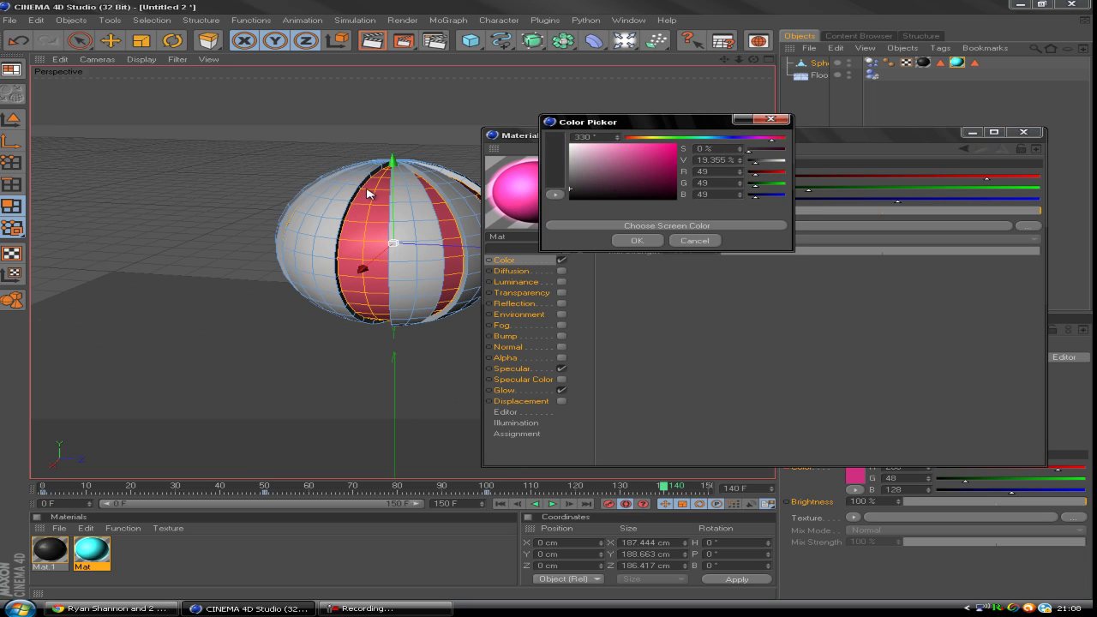
left_click(636, 241)
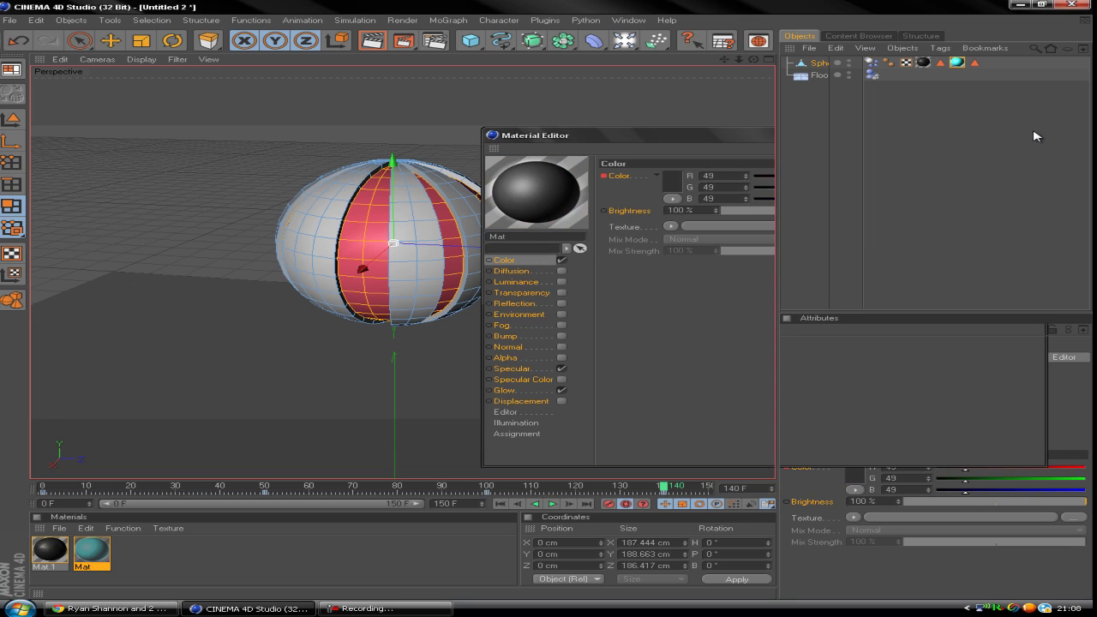
left_click(1033, 133)
Delete the sphere's Dynamics Body tag and play the color animation from the start
left_click(870, 64)
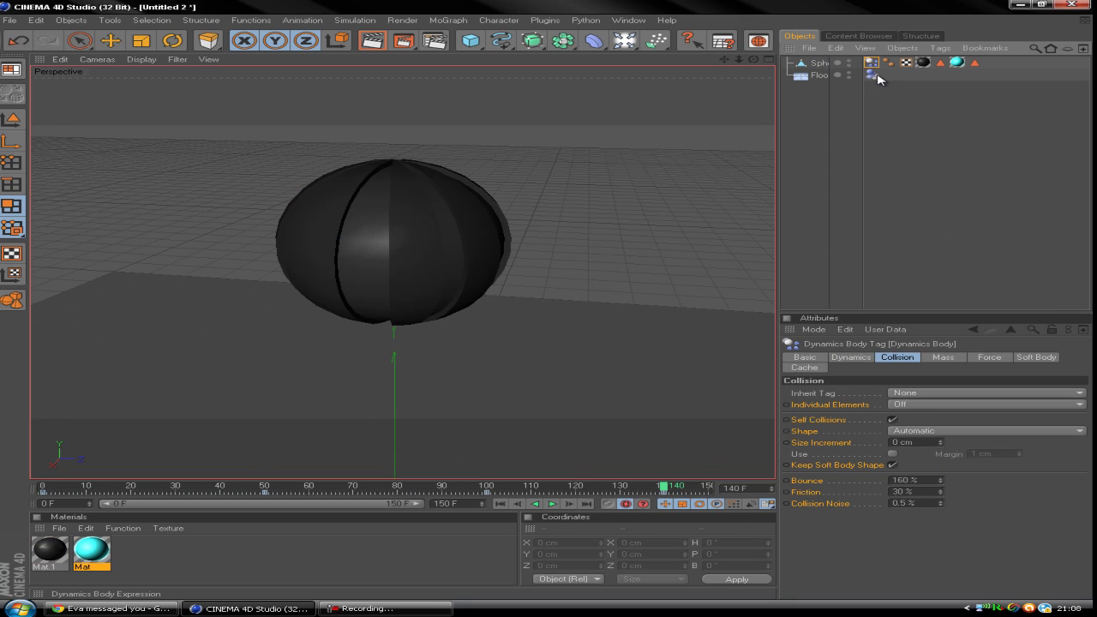
key("Delete")
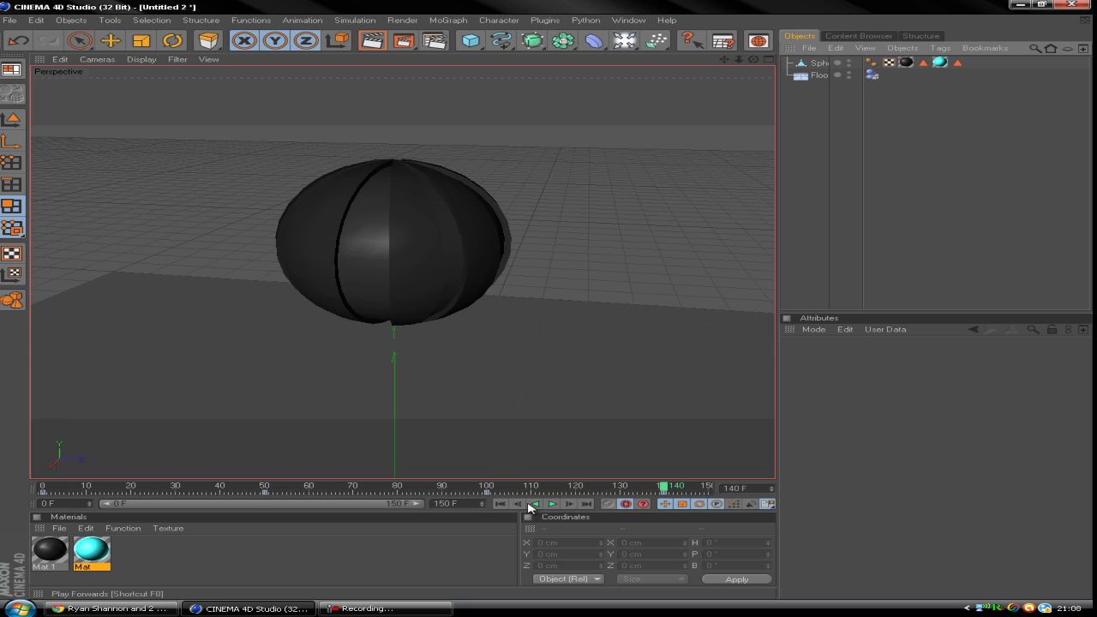
left_click(501, 505)
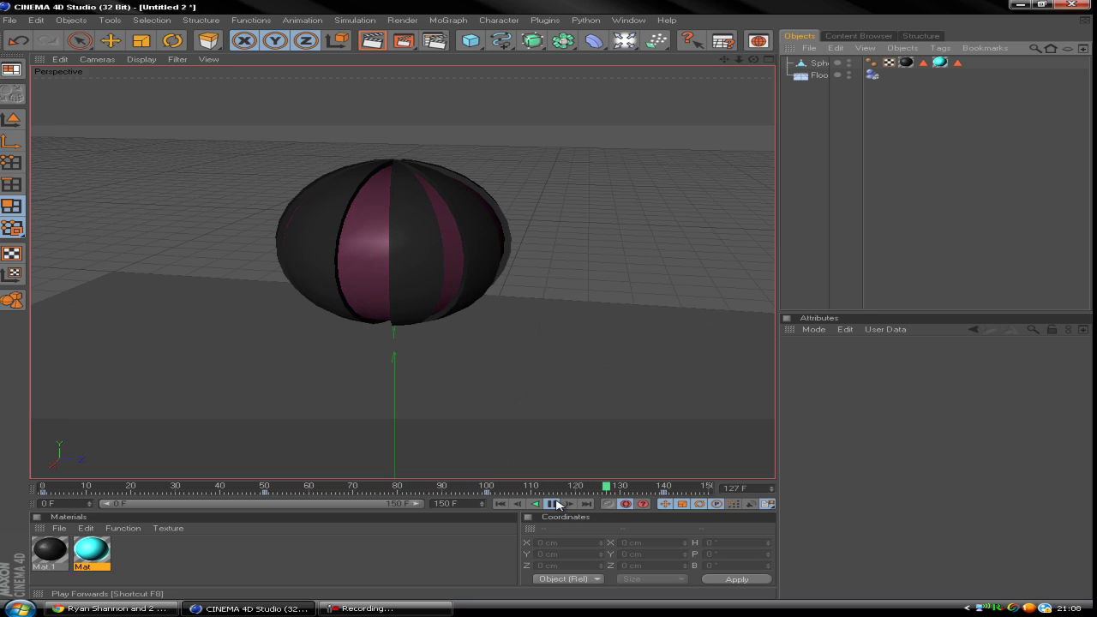
left_click(555, 505)
Change the band material's color key at frame 50 to yellow, RGB 208, 187, 48, and close the material editor
left_click(938, 61)
double_click(92, 551)
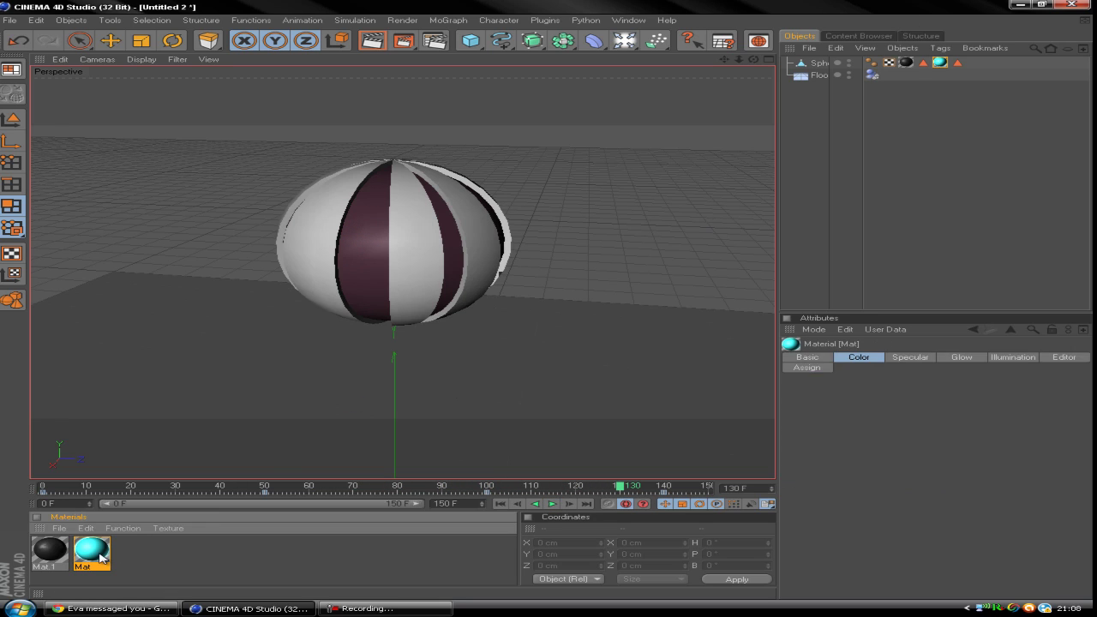
left_click(265, 488)
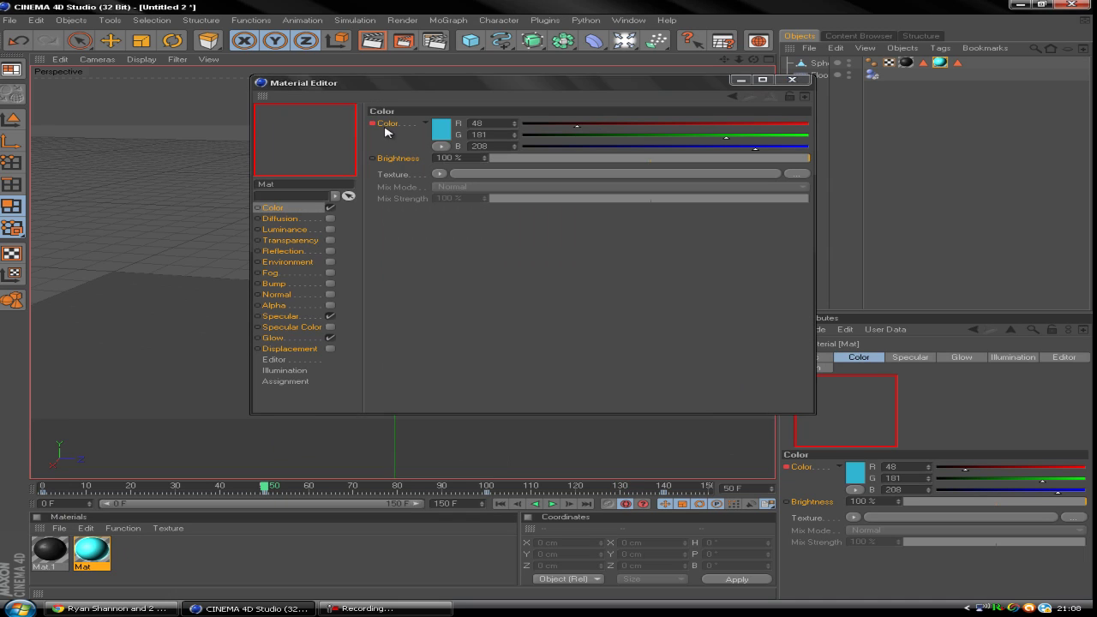
left_click(441, 129)
left_click_drag(442, 80, 419, 80)
left_click(411, 180)
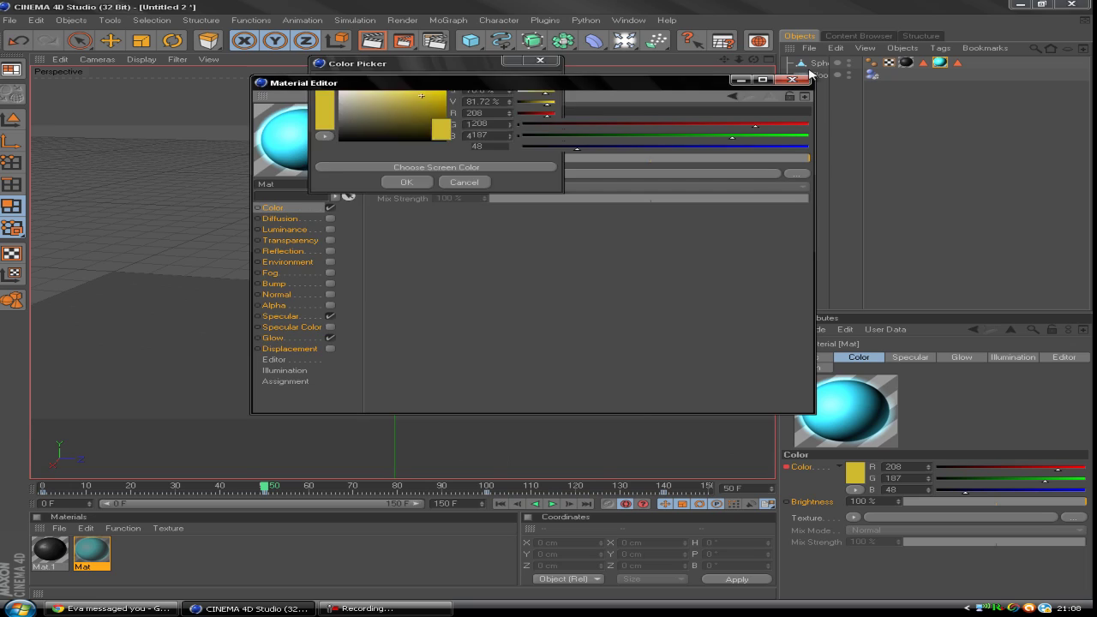
left_click(792, 80)
Replay the animation from frame 0 to check the band's color transitions
left_click(502, 504)
left_click(552, 503)
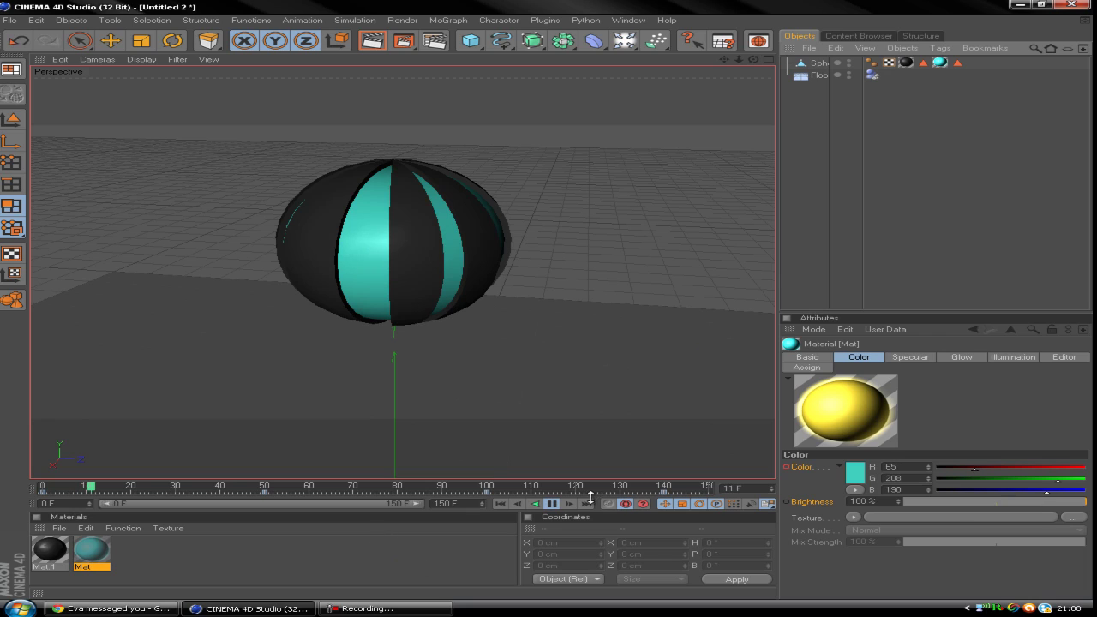
left_click(353, 583)
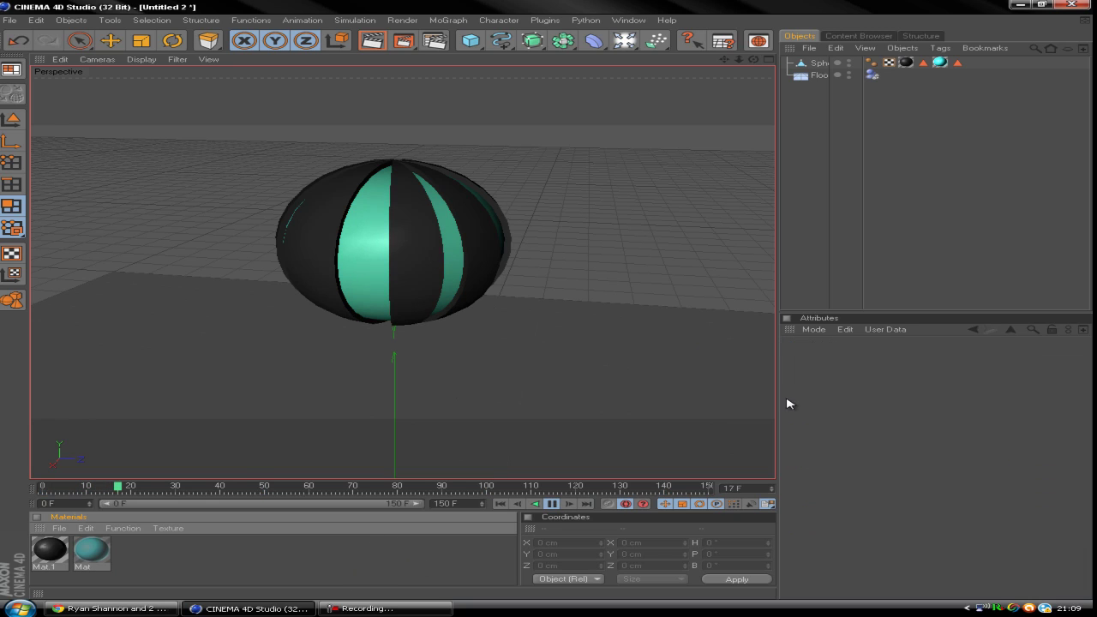
left_click(553, 504)
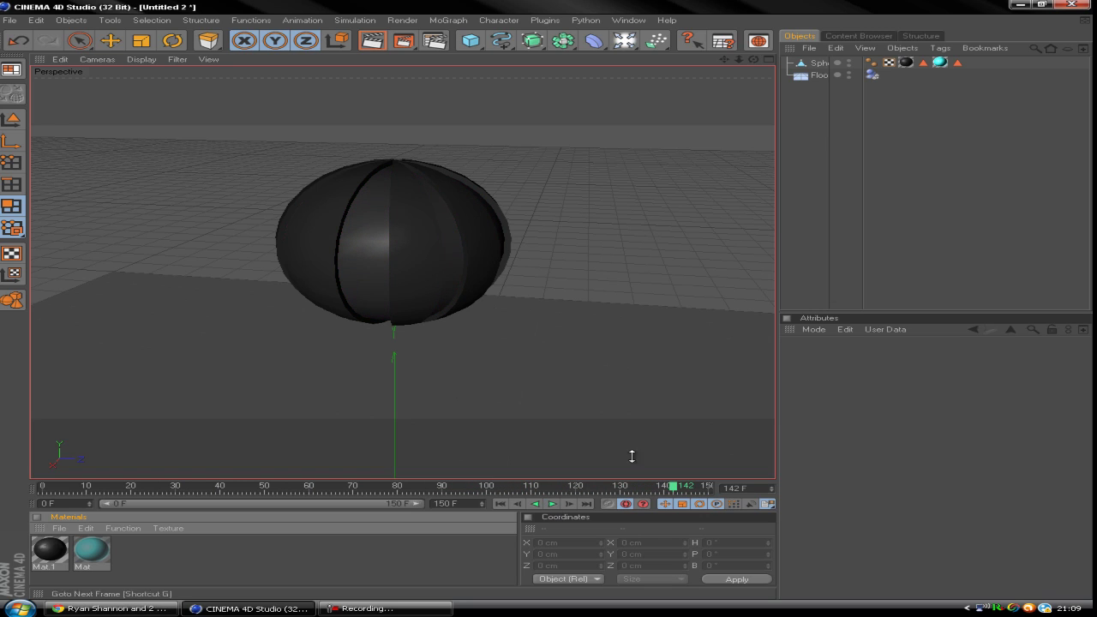
Add a Dynamics Body tag to the sphere again and set its collision bounce to 180 %
left_click_drag(91, 553, 469, 251)
scroll(469, 251, "down", 3)
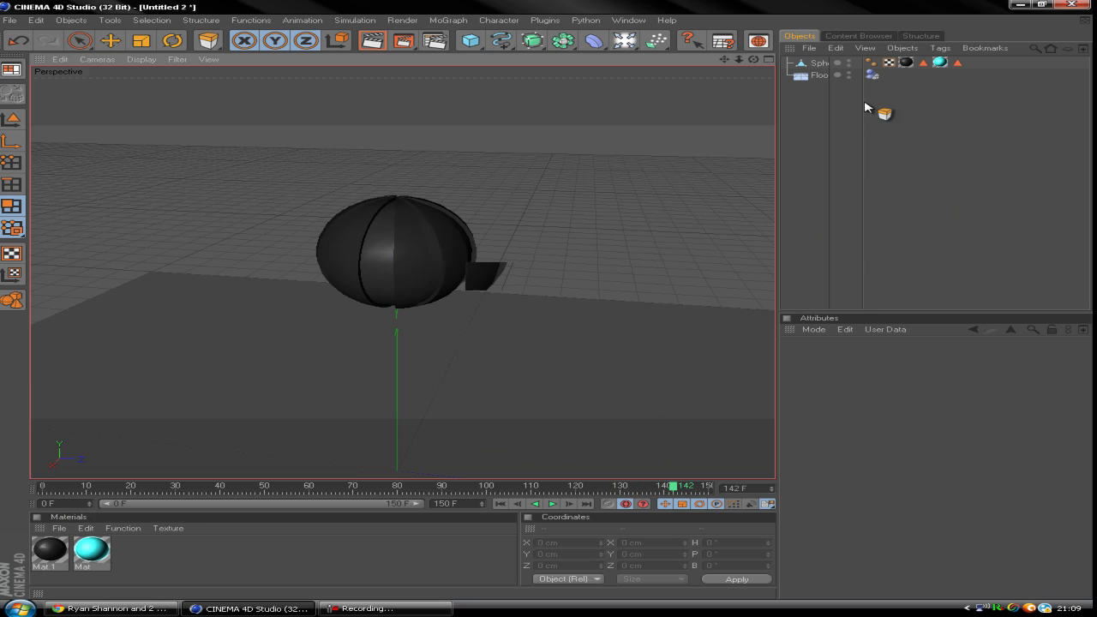
left_click(821, 64)
left_click(330, 19)
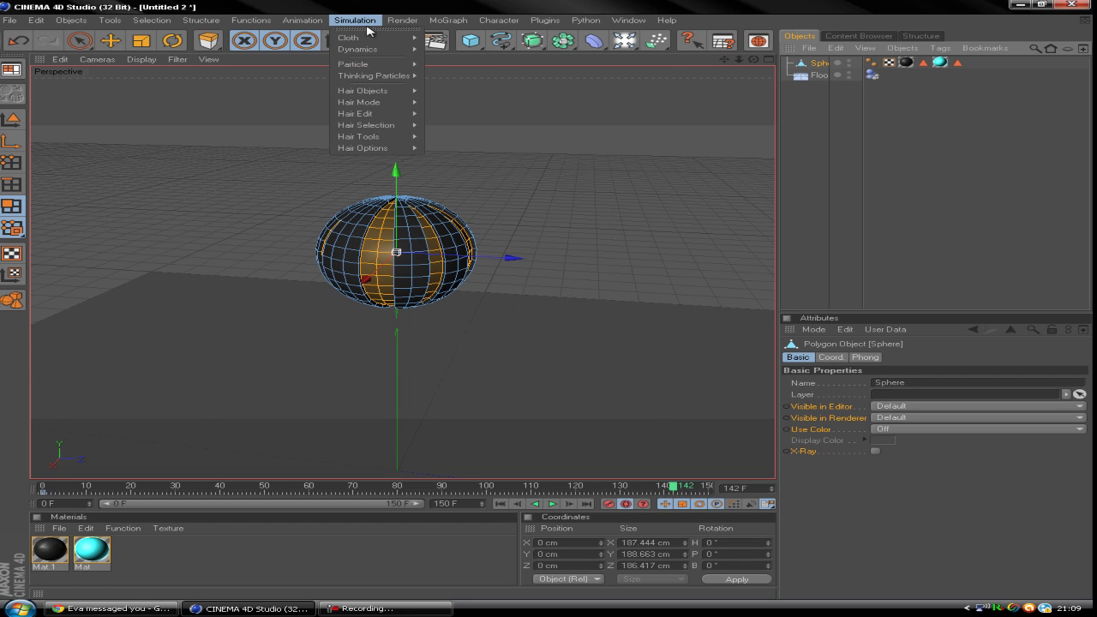
mouse_move(360, 43)
left_click(463, 55)
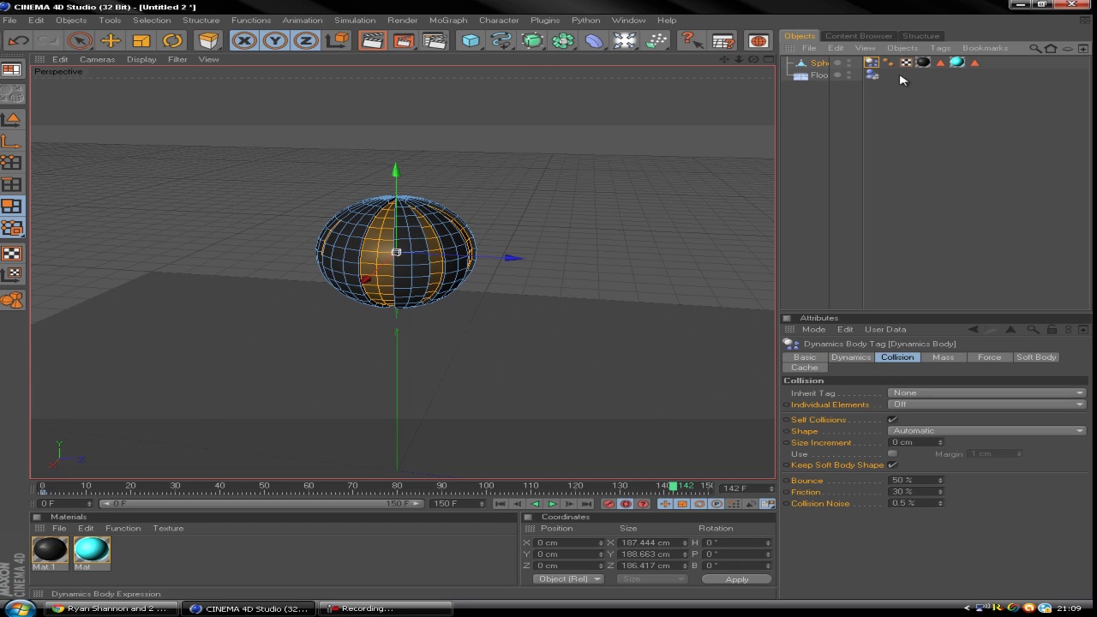
double_click(926, 480)
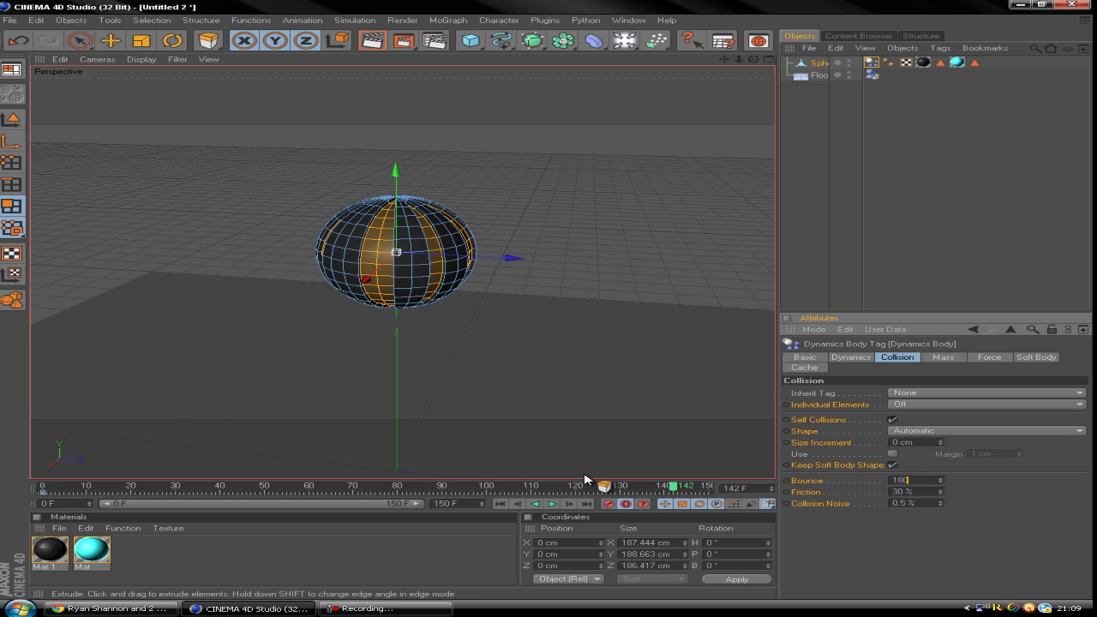
Play the sphere's drop from the start to check the bounce, and return to frame 0
left_click(500, 504)
left_click(552, 504)
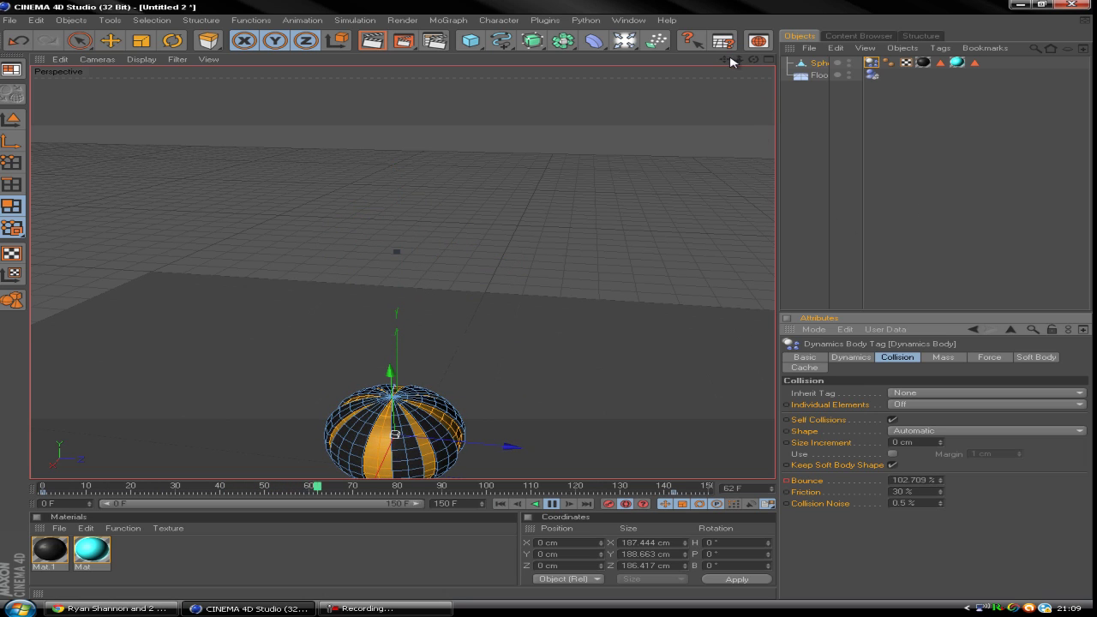
left_click(552, 503)
left_click(500, 504)
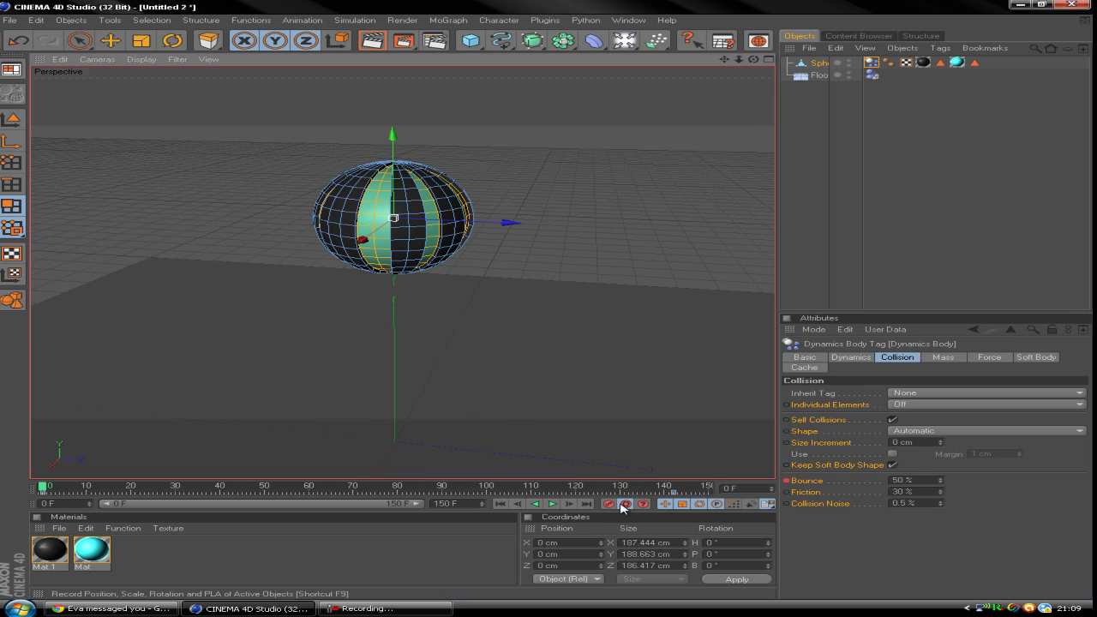
Inspect the bounce key at frame 142, try to change the sphere's bounce at frame 0, and replay the drop
left_click(672, 495)
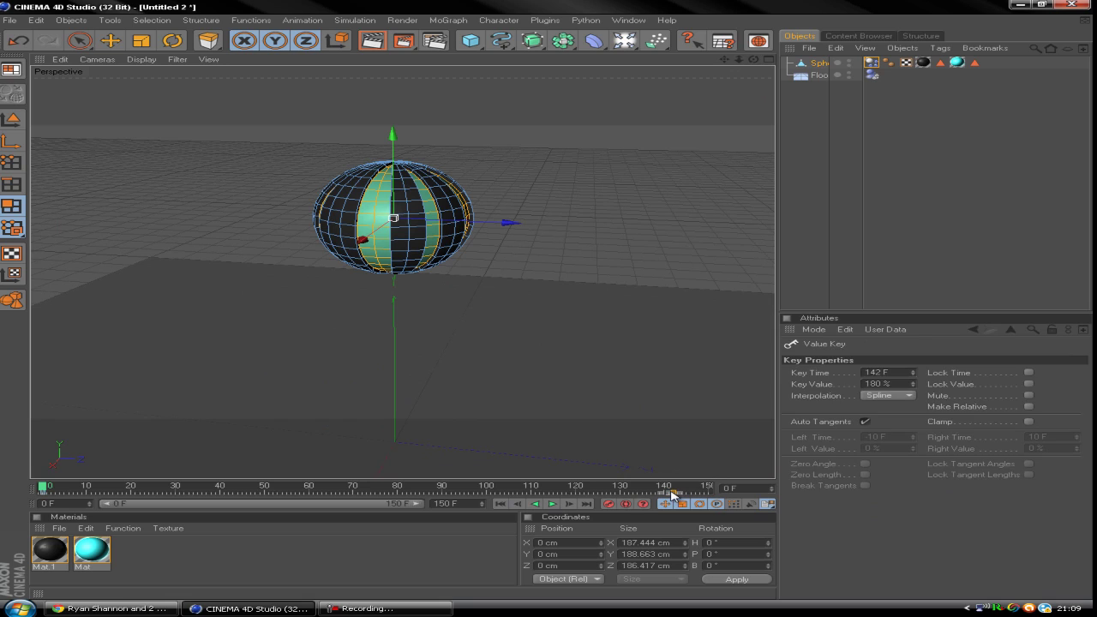
left_click(871, 63)
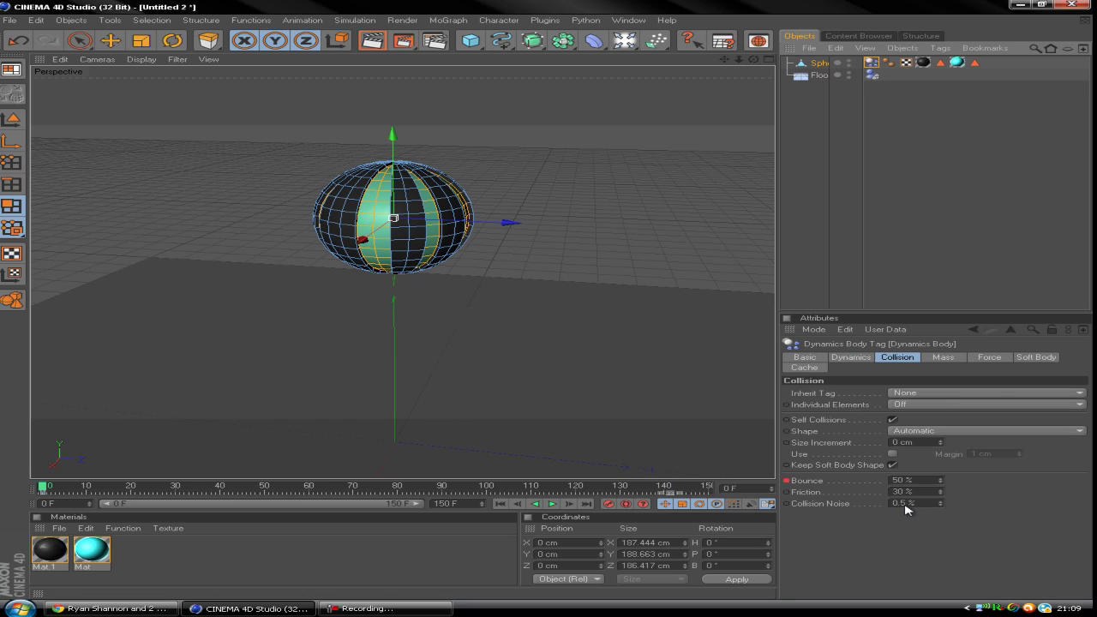
left_click(923, 479)
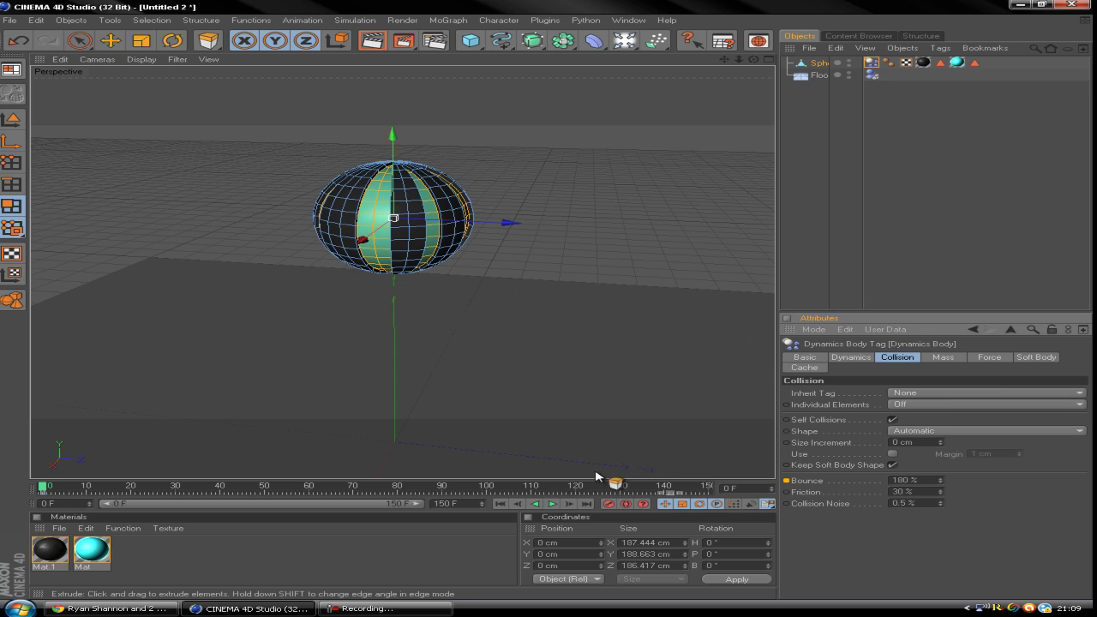
left_click(554, 507)
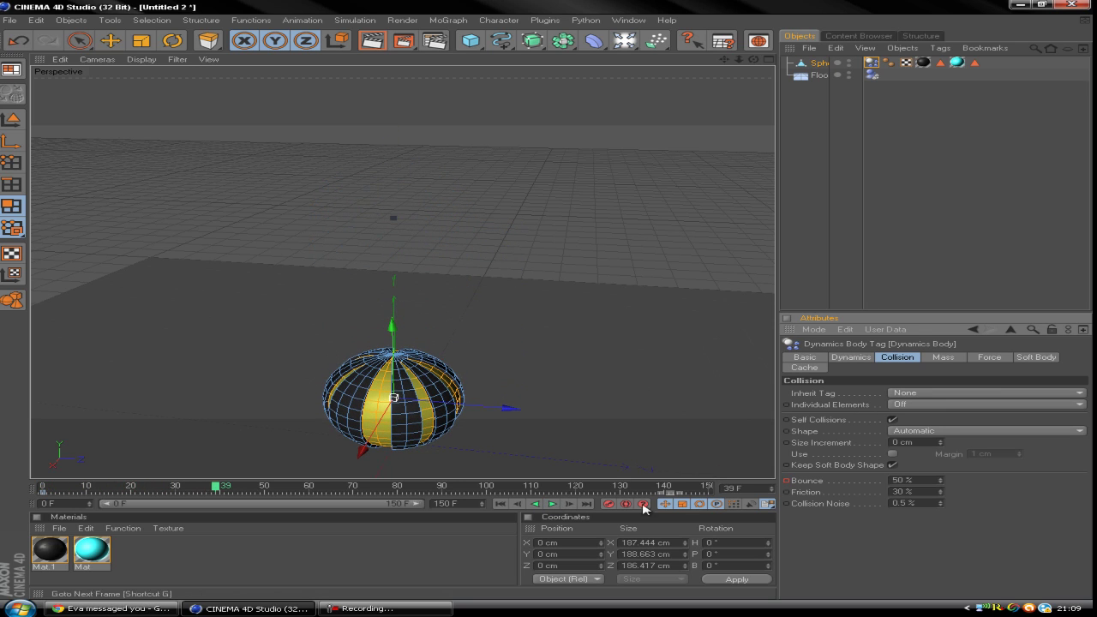
left_click(502, 506)
Delete the sphere's bounce keyframes from the timeline and set its collision bounce to 180 % at frame 0
left_click_drag(65, 492, 24, 493)
key("Delete")
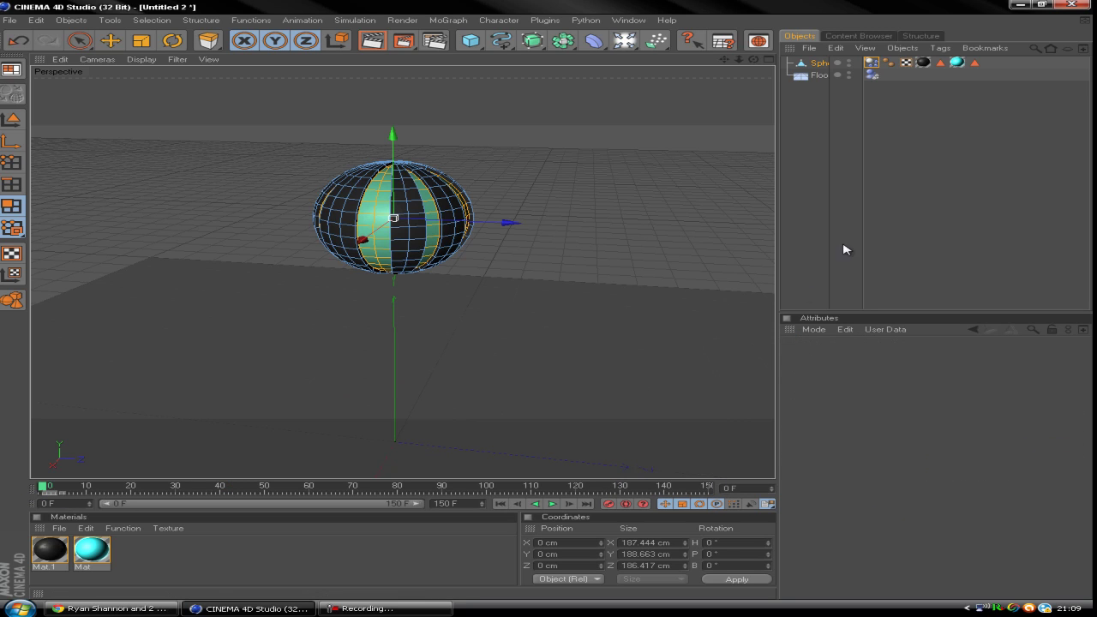
left_click(886, 62)
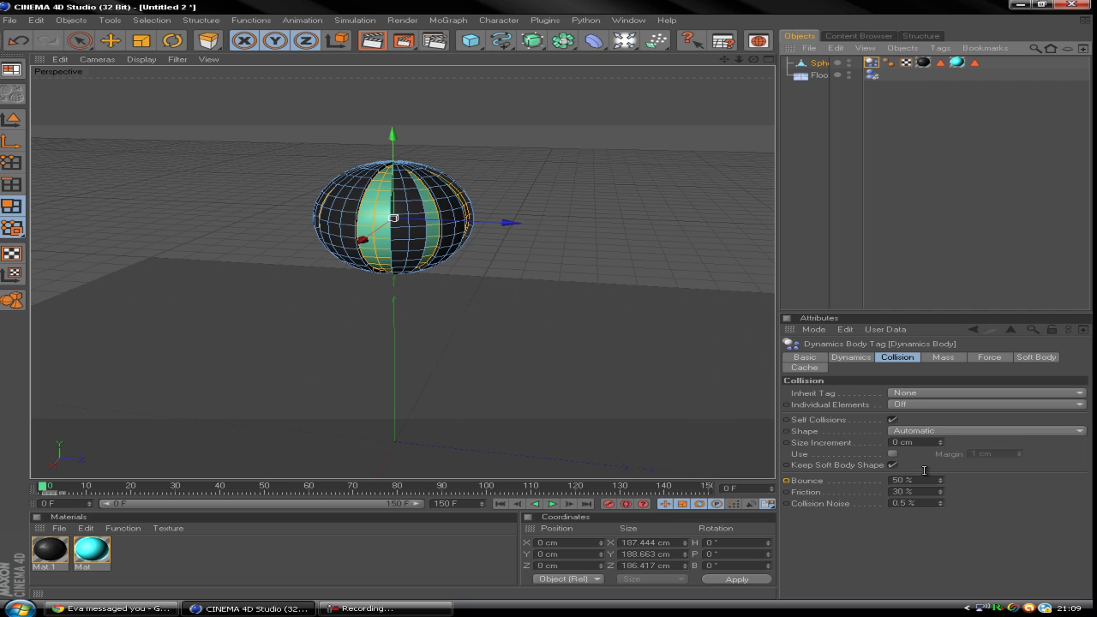
left_click(908, 479)
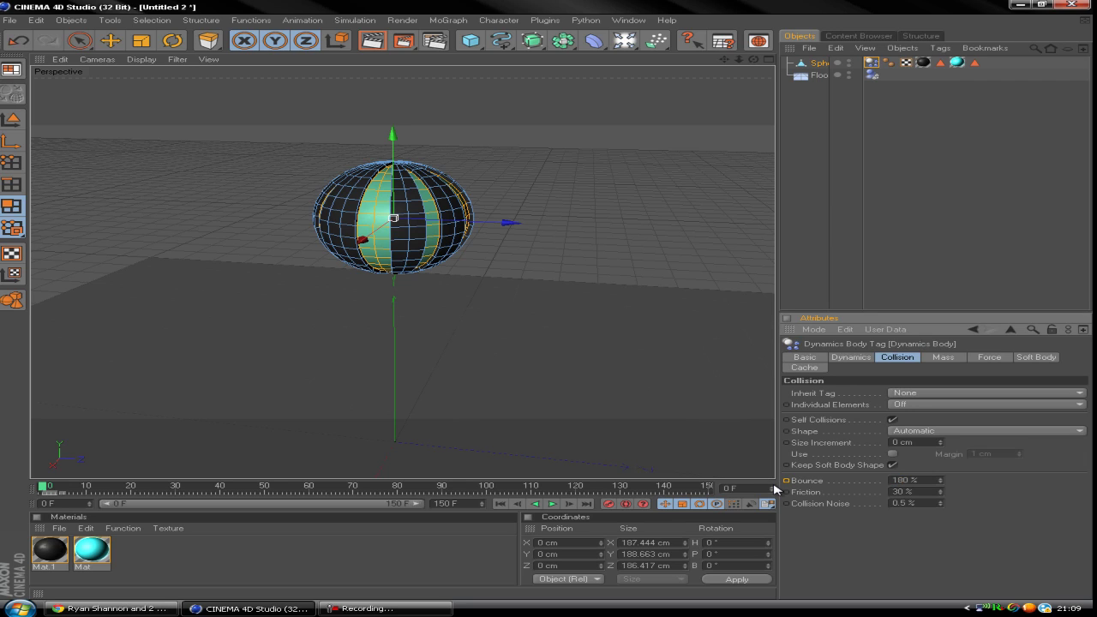
Record a keyframe for the sphere's animation at frame 150 using automatic keyframing, and switch automatic keyframing off
left_click(625, 504)
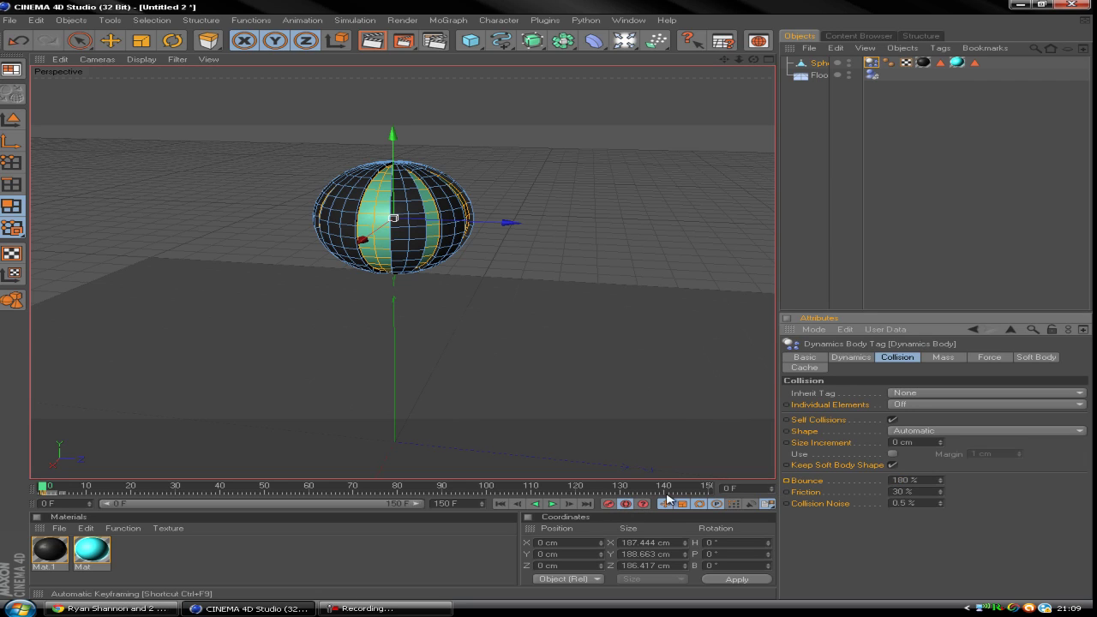
left_click(710, 489)
left_click(609, 504)
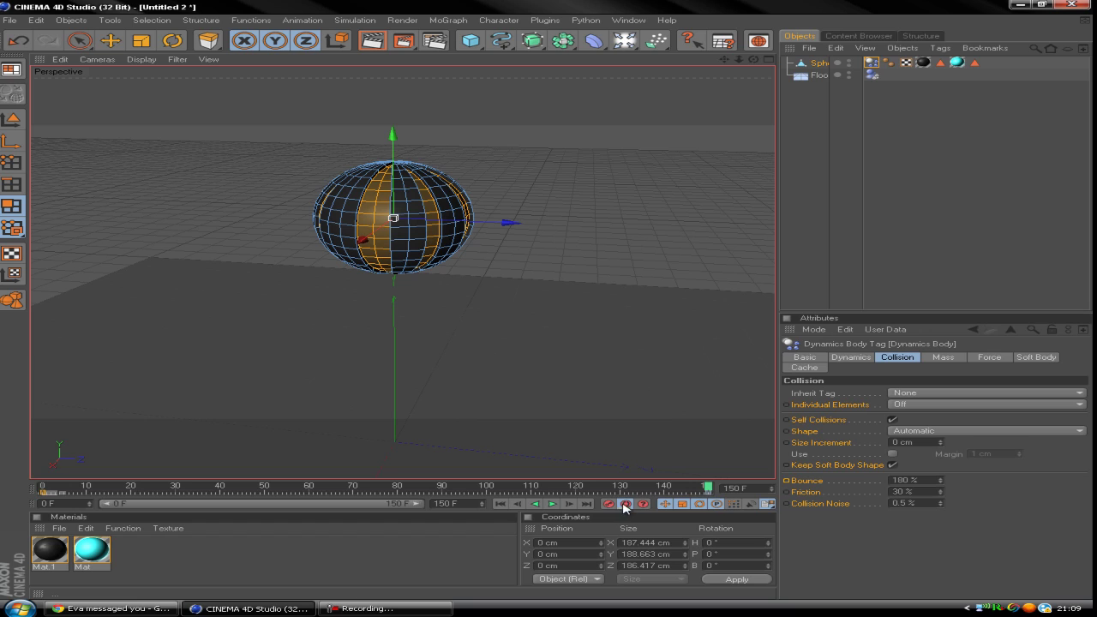
left_click(625, 504)
Deselect the sphere and play the animation to check the drop and color change, pausing it before the end
left_click(810, 267)
left_click(552, 504)
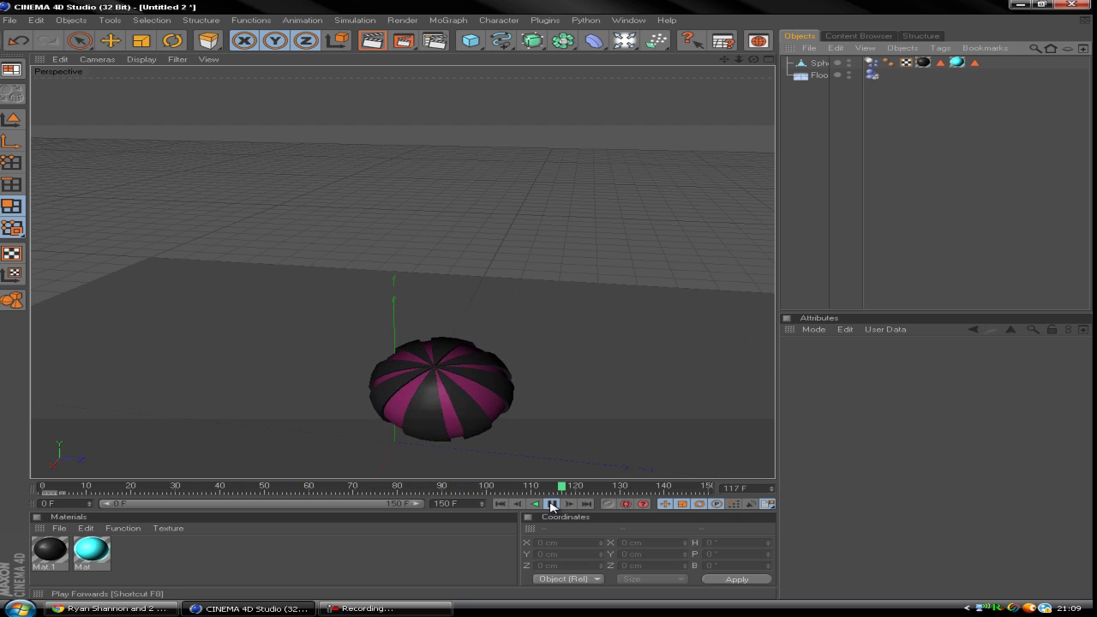
left_click(553, 504)
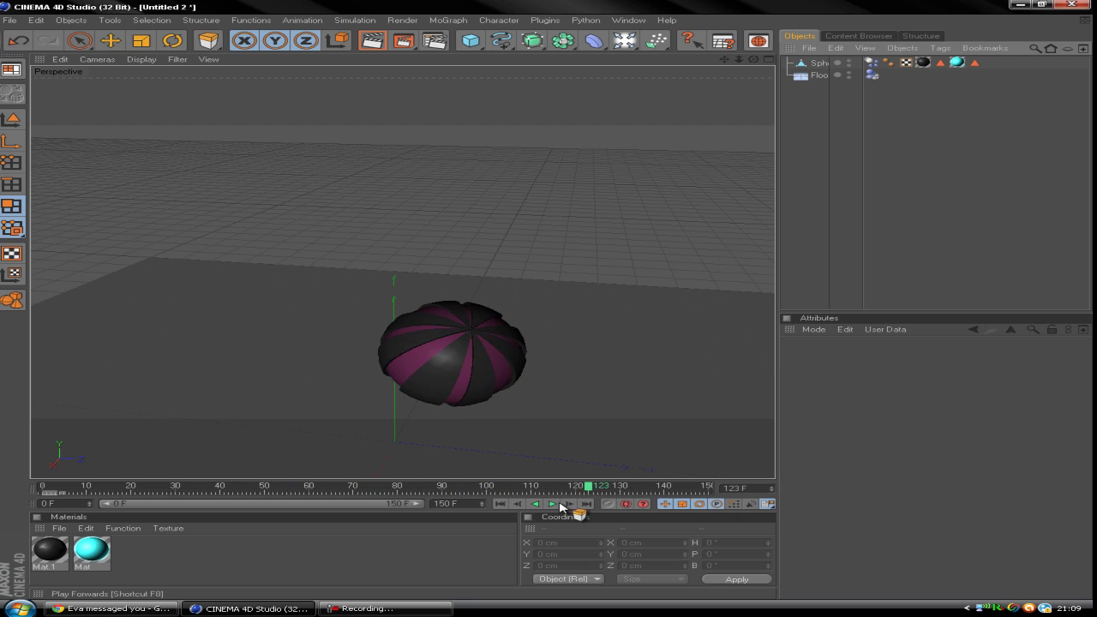
Duplicate the sphere twice, keeping its tags and materials
left_click(819, 63)
left_click(110, 41)
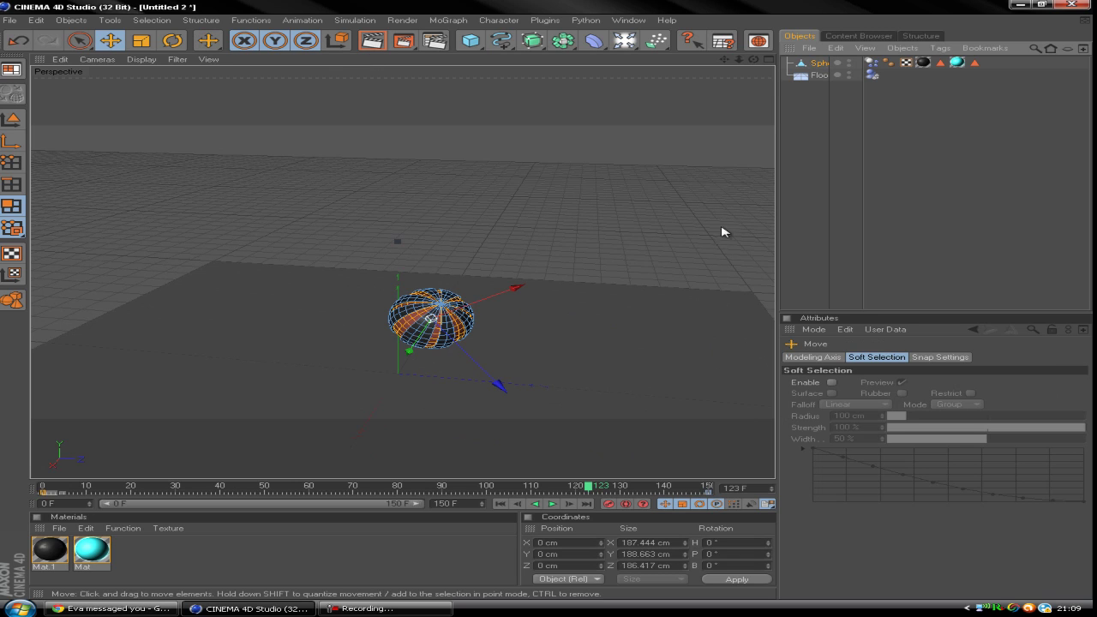
left_click(821, 64, "ctrl")
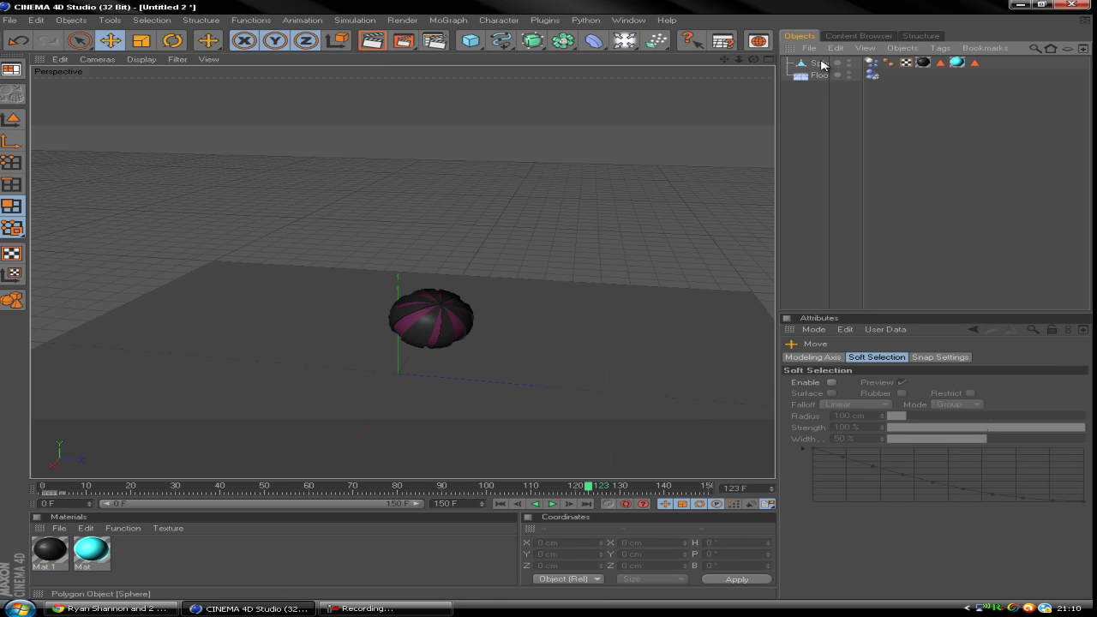
left_click(822, 65)
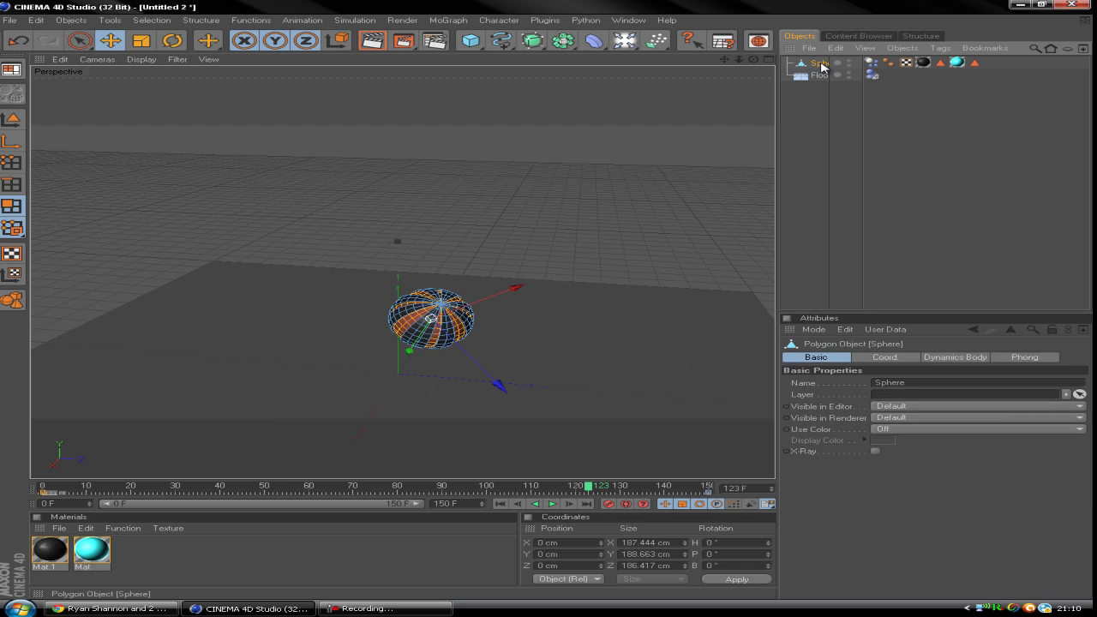
key("ctrl+v")
key("ctrl+v")
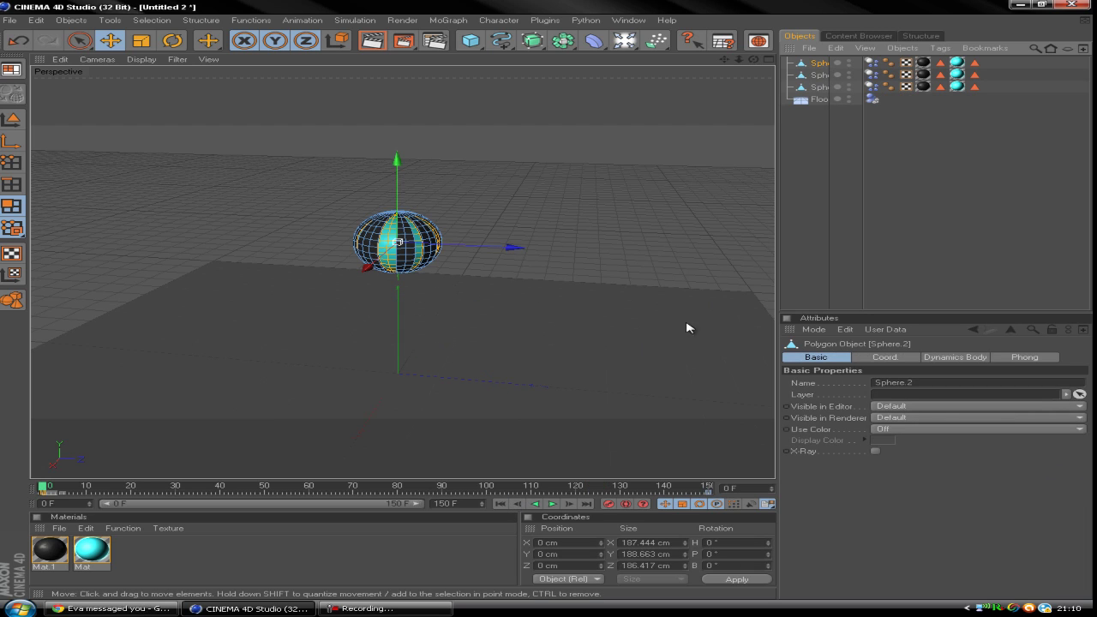
key("t")
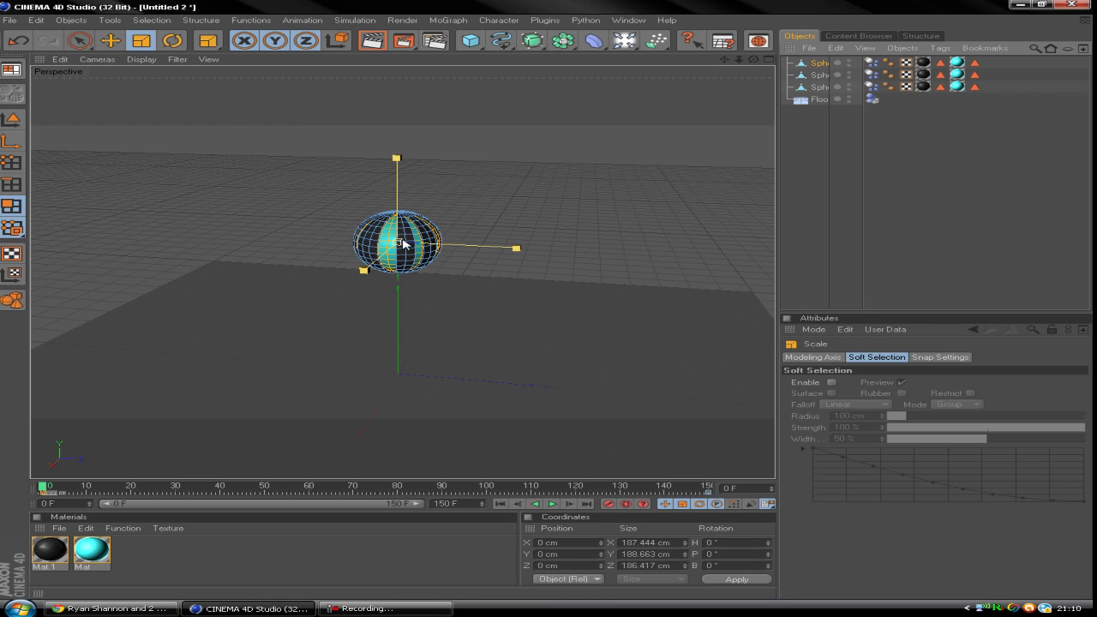
left_click_drag(403, 244, 491, 370)
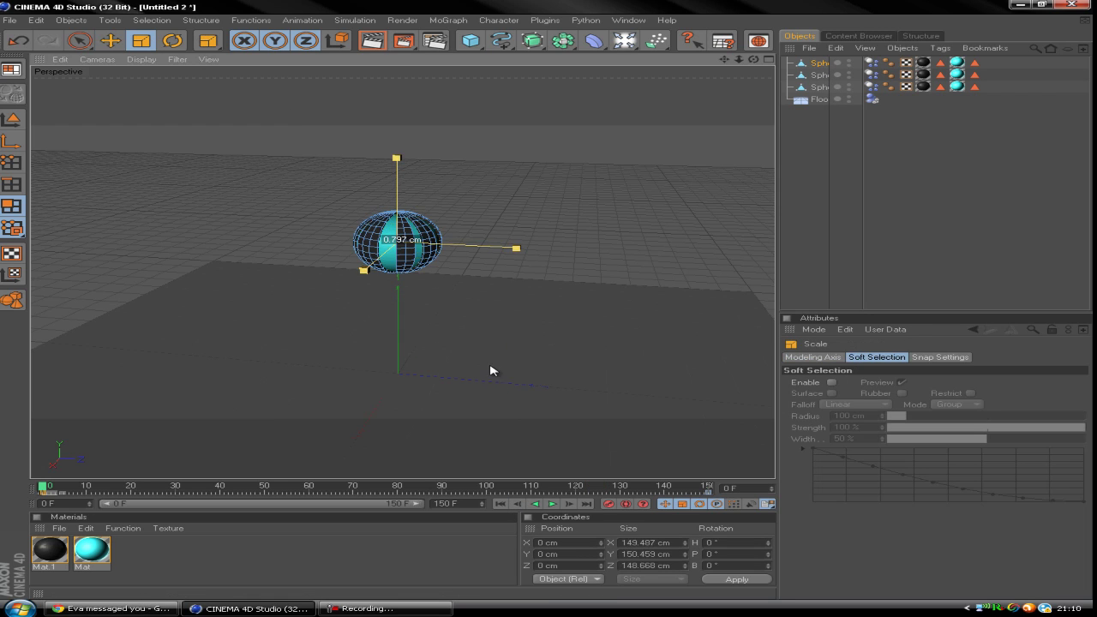
left_click(111, 40)
left_click_drag(408, 240, 546, 303)
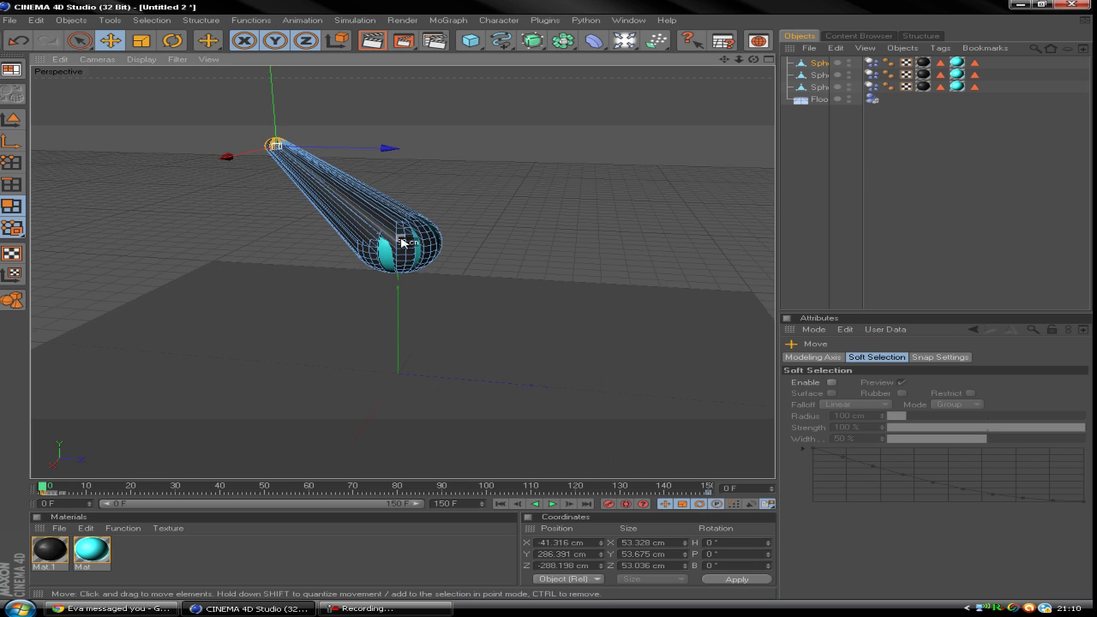
key("ctrl+z")
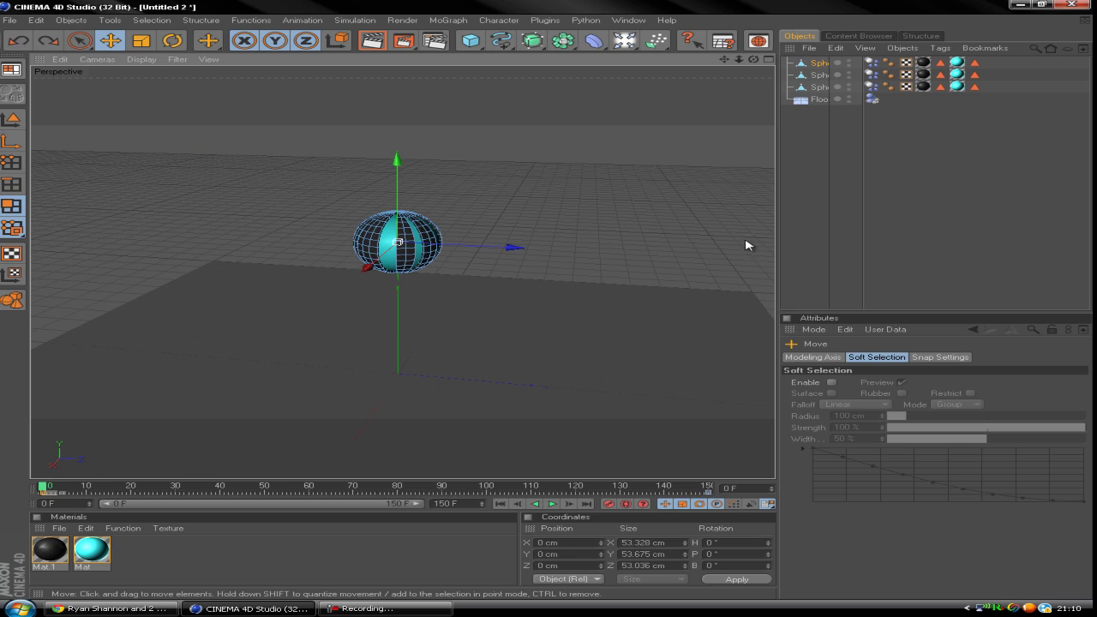
In model mode, scale the newest sphere copy to about 156 cm and move it to about X -41, Y 700, Z -329 cm
left_click(7, 125)
left_click(142, 40)
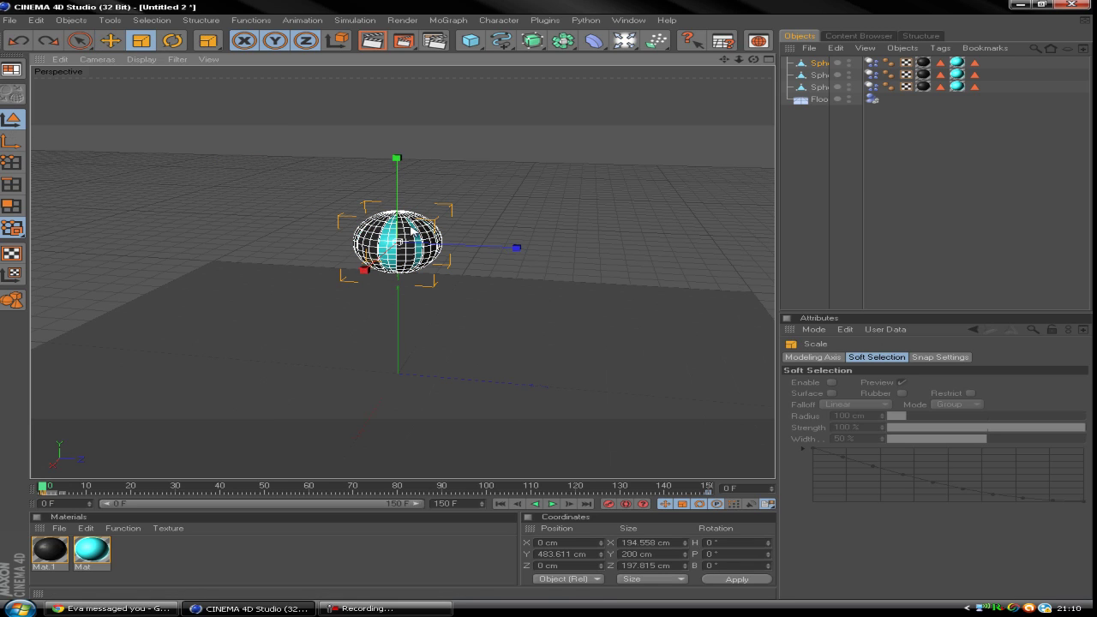
left_click_drag(465, 322, 619, 233)
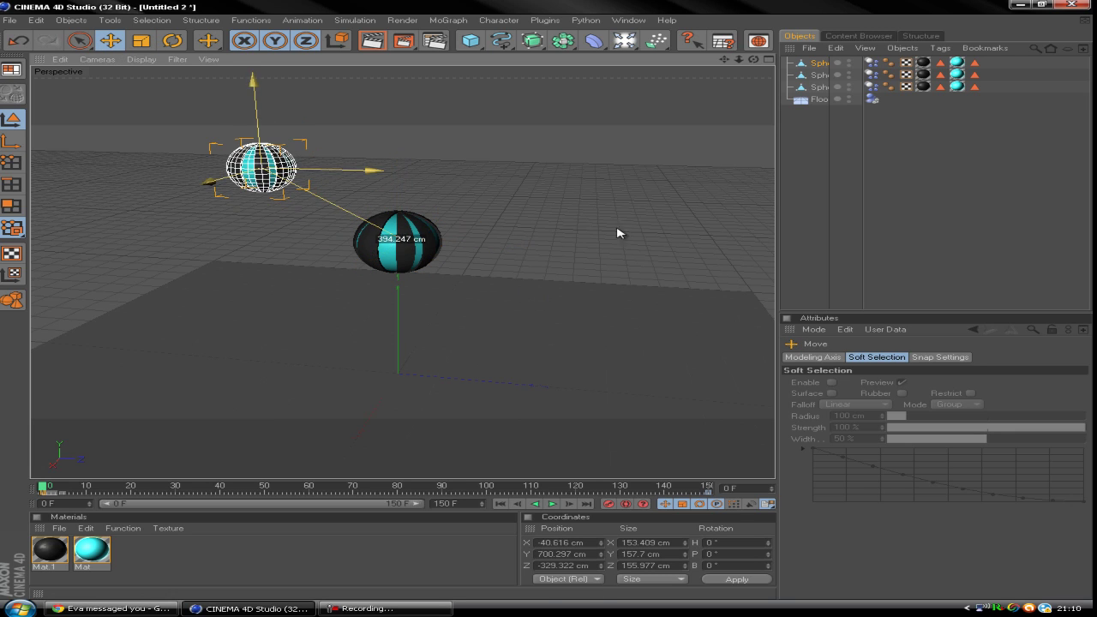
Scale the other sphere copy to about 101 cm and move it to about X -125, Y 711, Z 162 cm
left_click(820, 74)
key("t")
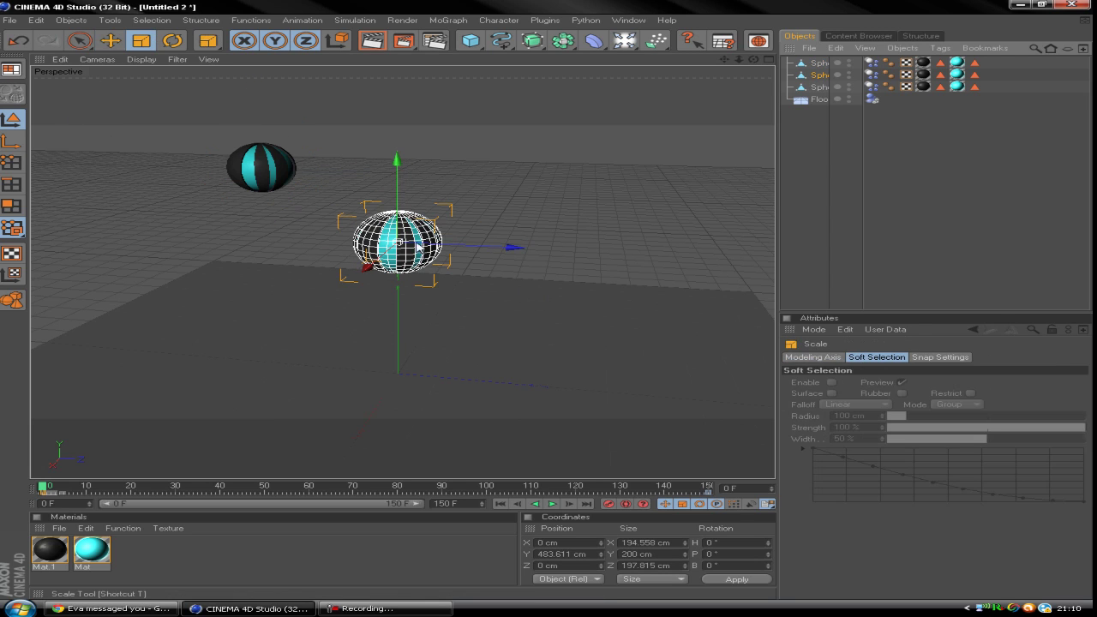
left_click_drag(418, 245, 546, 303)
left_click(114, 42)
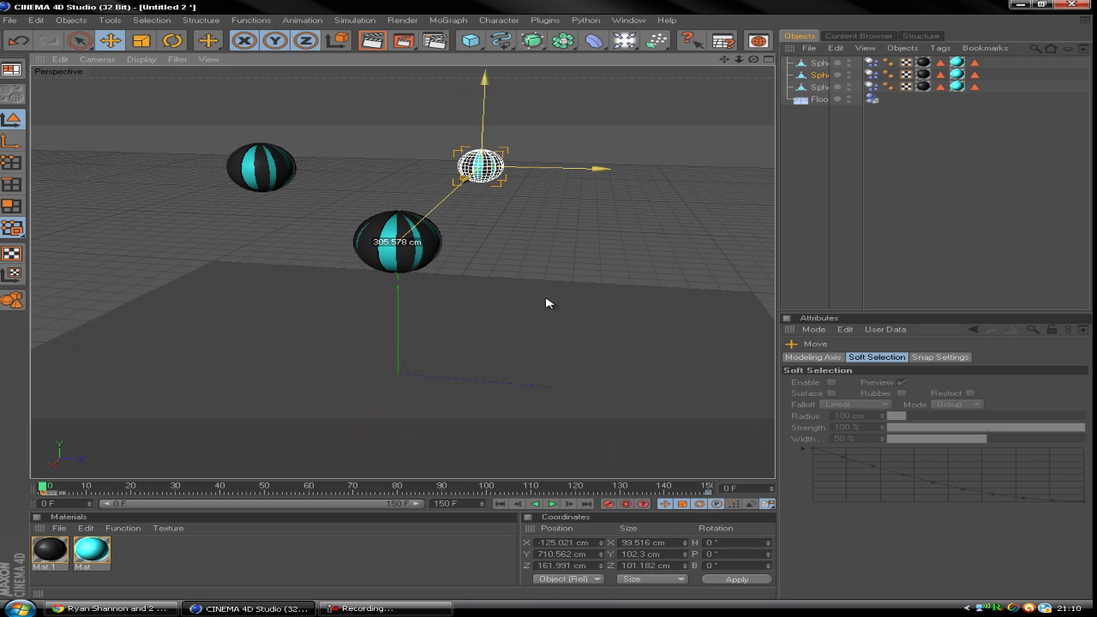
Play the three-sphere drop several times to check the copies' motion, returning to frame 0 after each run
left_click(859, 232)
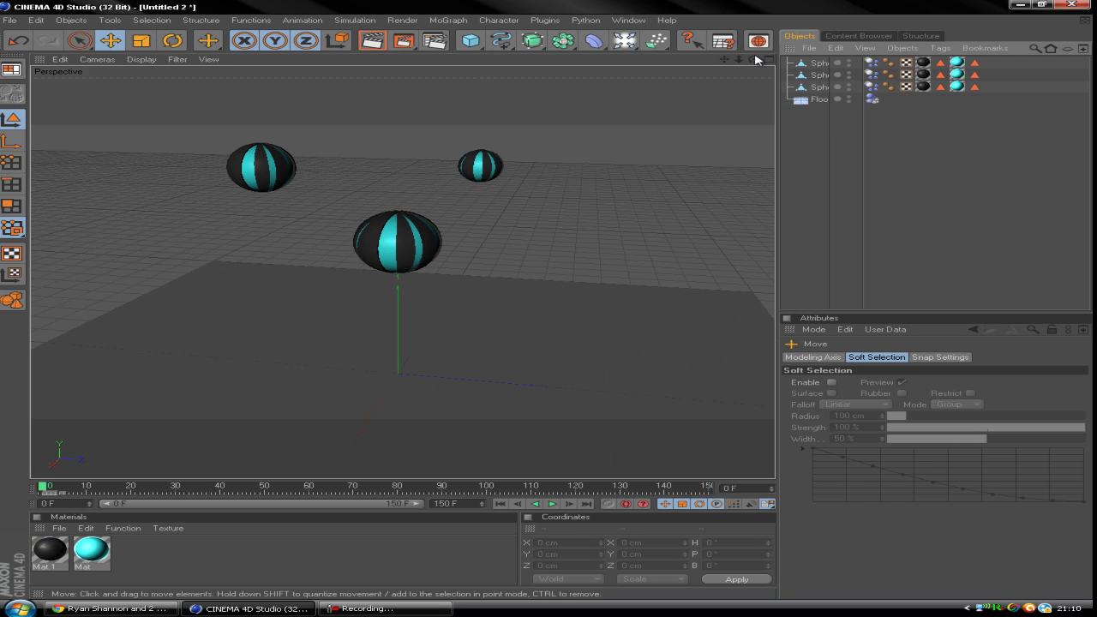
left_click(551, 503)
left_click(499, 506)
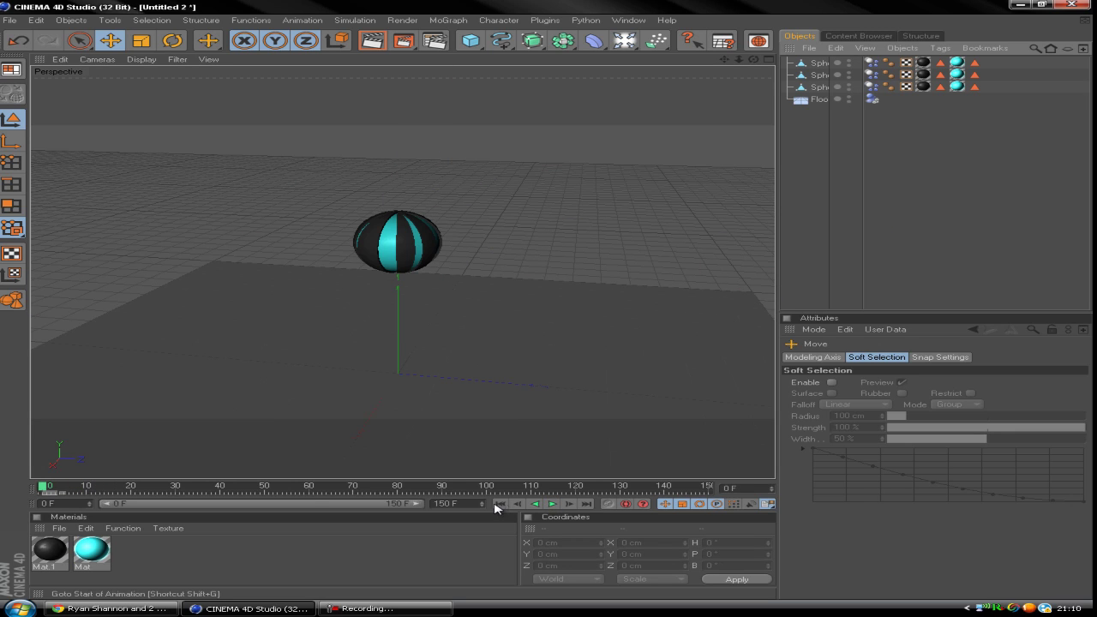
left_click(820, 64)
left_click(820, 87, "shift")
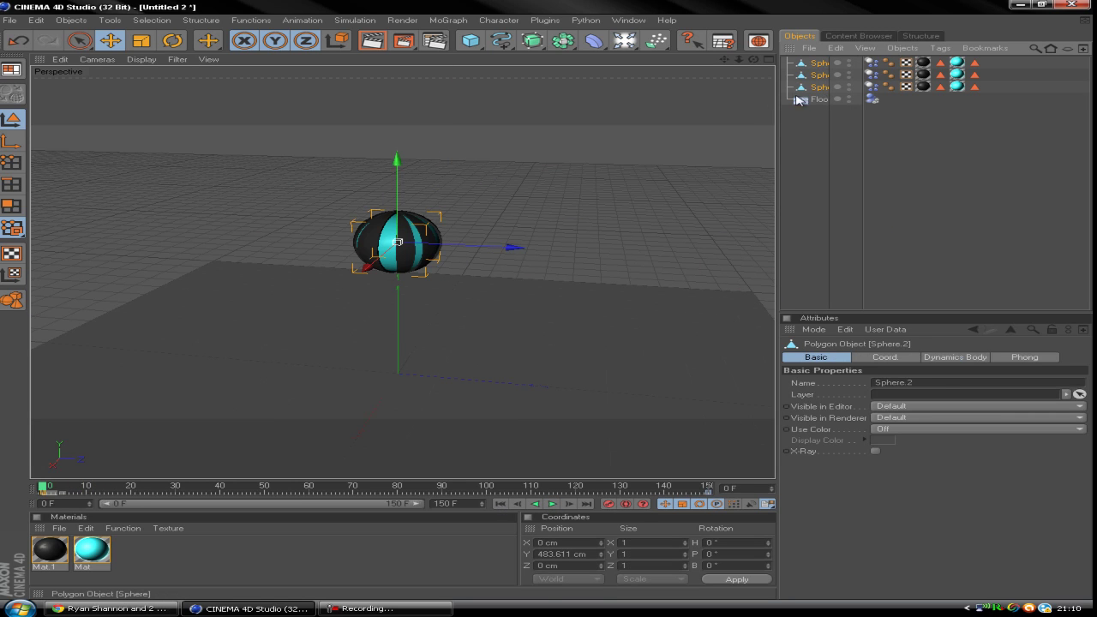
left_click(742, 235)
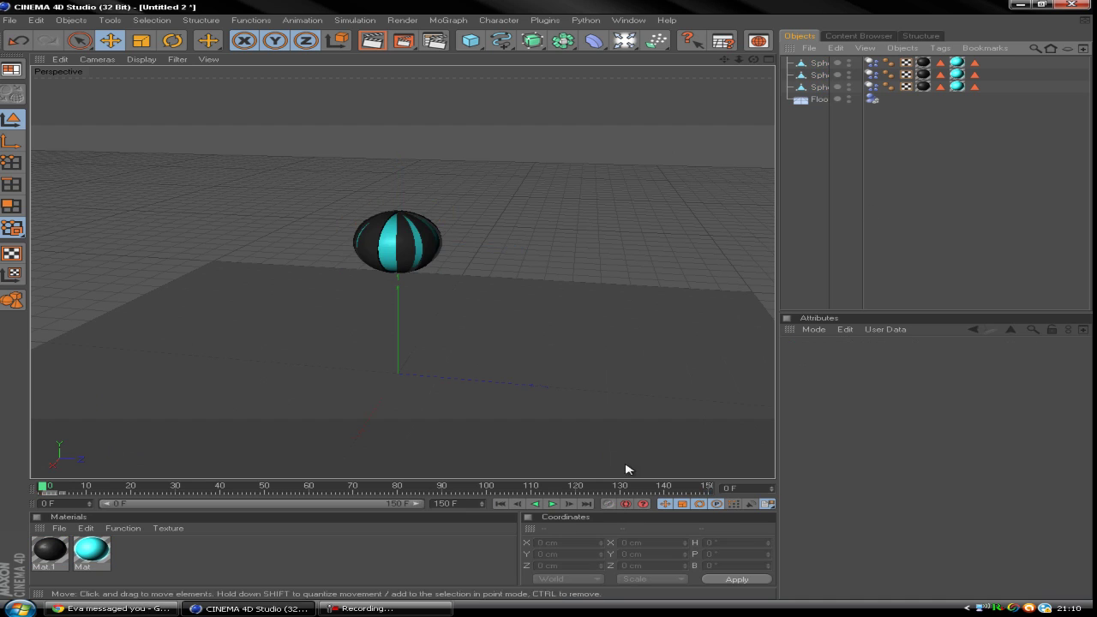
left_click(552, 504)
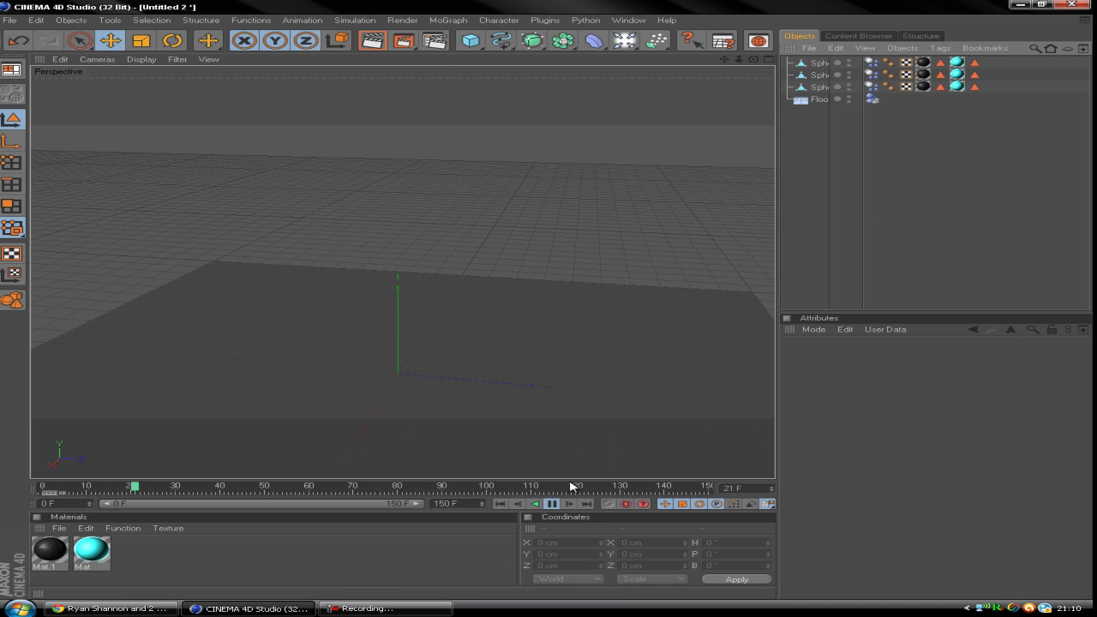
scroll(526, 354, "down", 4)
left_click(501, 504)
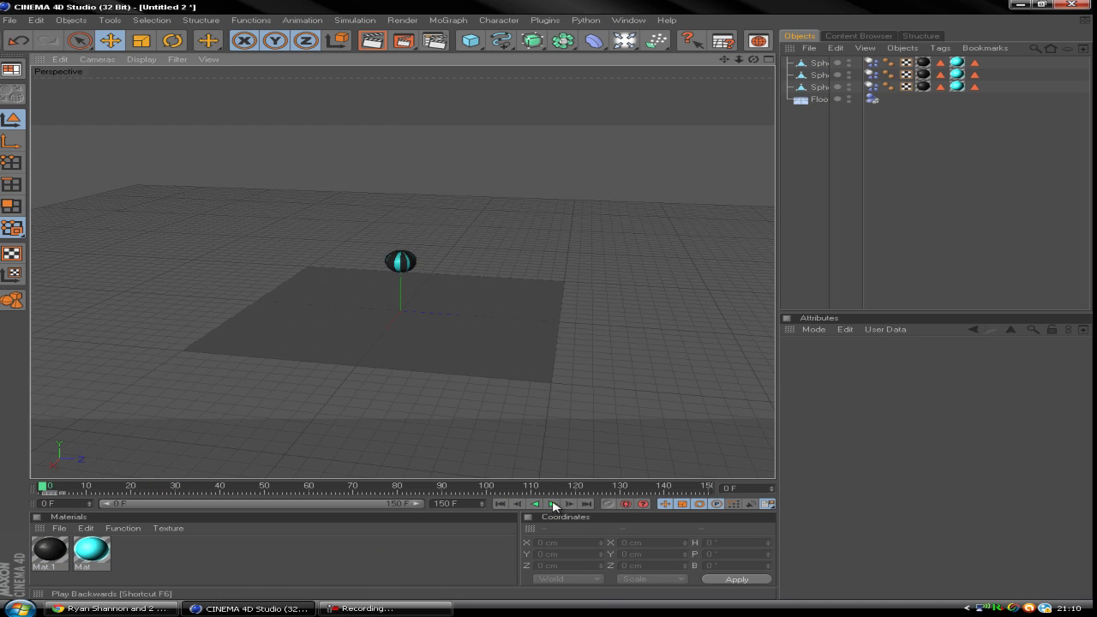
left_click(553, 503)
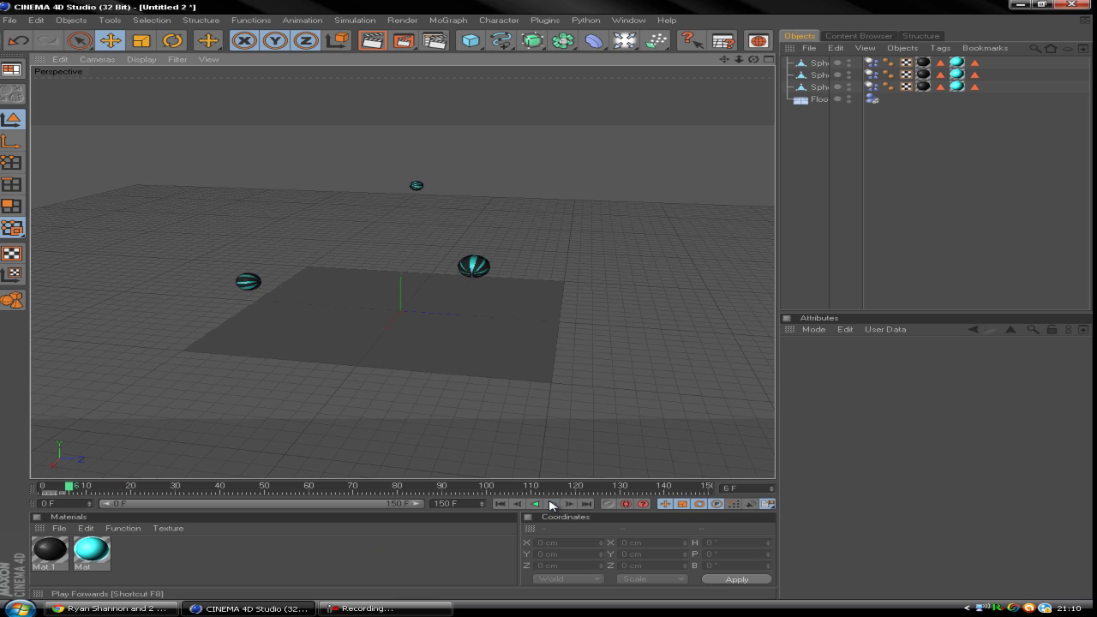
left_click(503, 504)
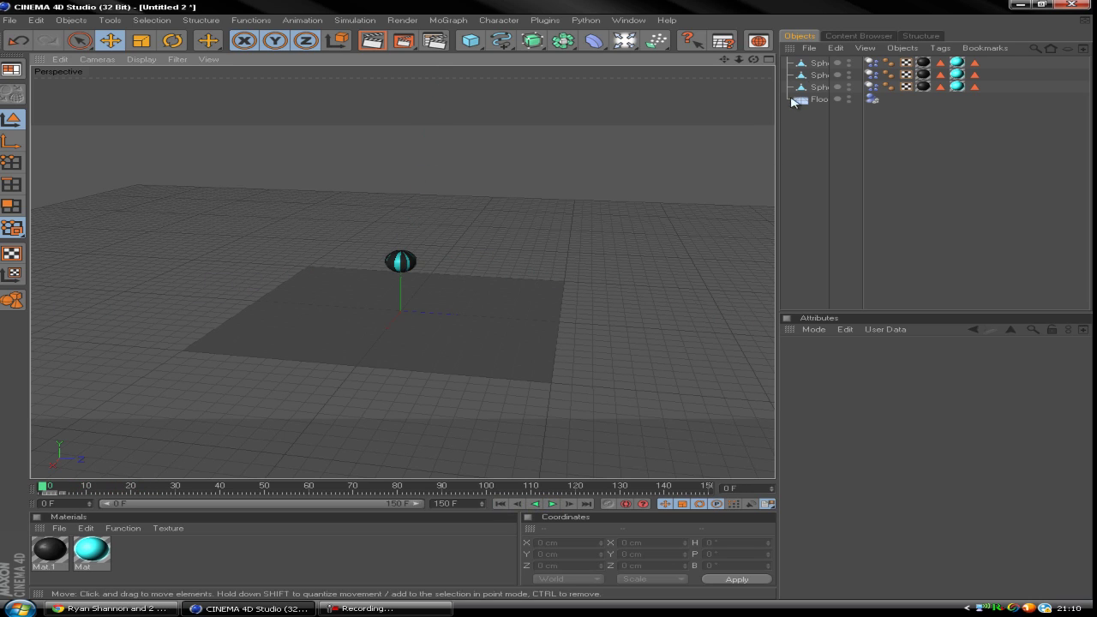
Move all three spheres about 632 cm up and away from their start position, and spread the two copies apart above the floor
left_click(820, 63)
left_click(818, 88, "shift")
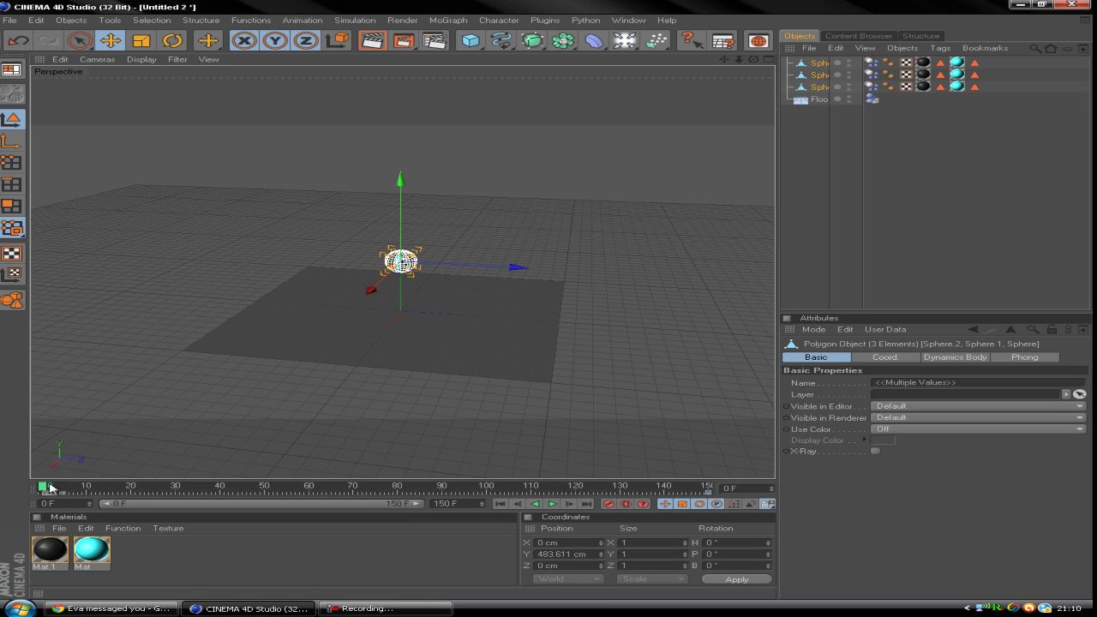
mouse_move(417, 250)
left_mouse_down()
mouse_move(541, 295)
mouse_move(430, 261)
left_mouse_up()
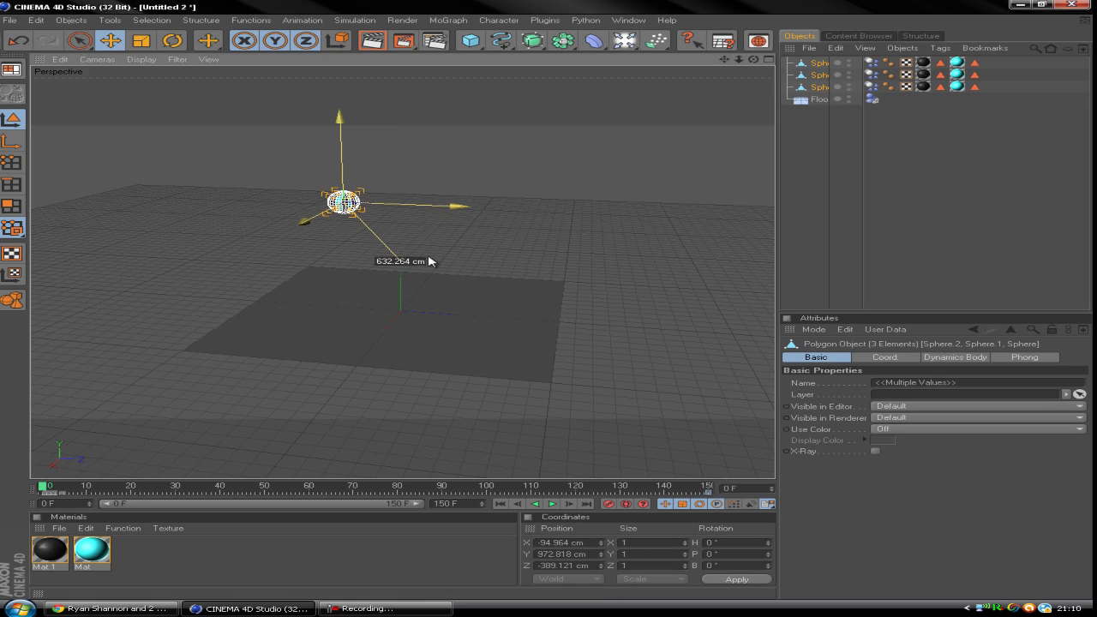
left_click(822, 74)
left_click_drag(345, 202, 404, 238)
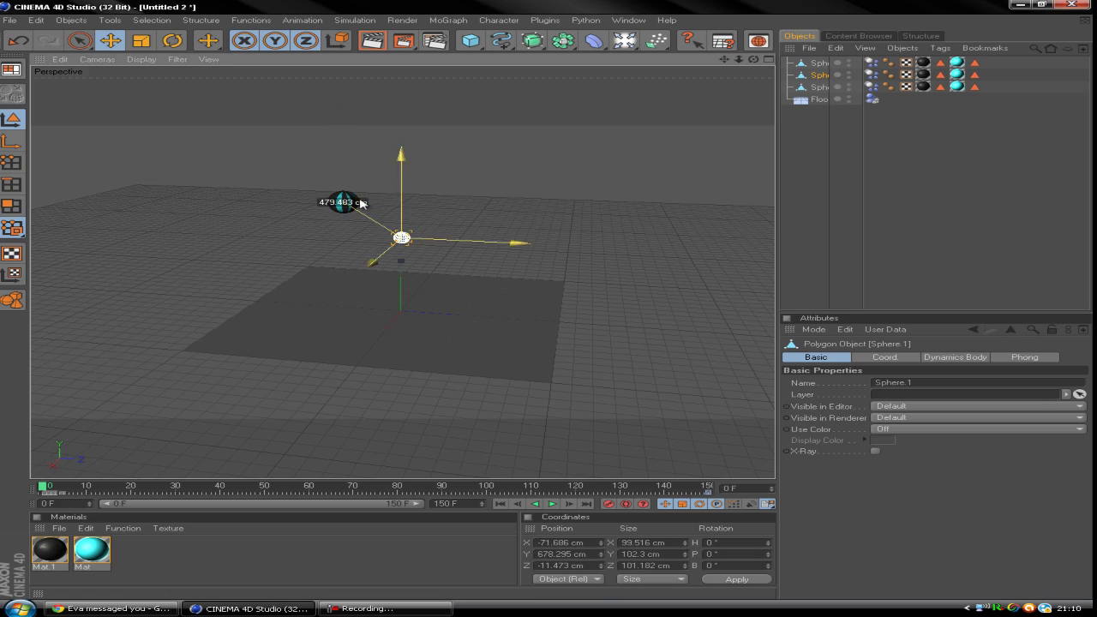
left_click(812, 62)
left_click_drag(349, 212, 454, 215)
left_click(654, 463)
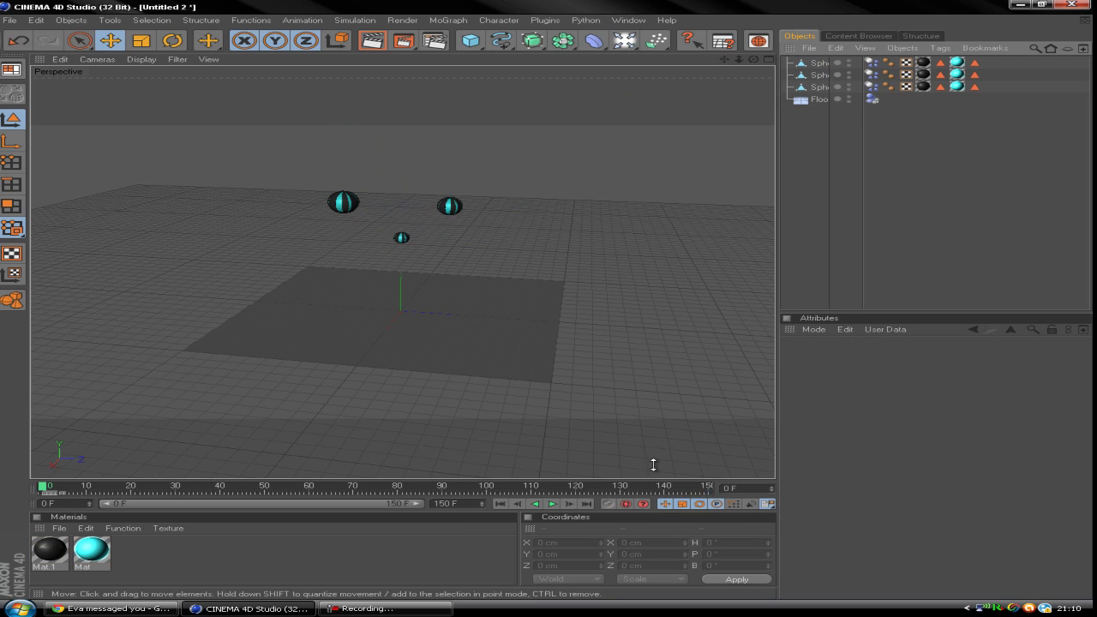
Play the drop with the repositioned spheres, stop it, and return to frame 0
left_click(553, 504)
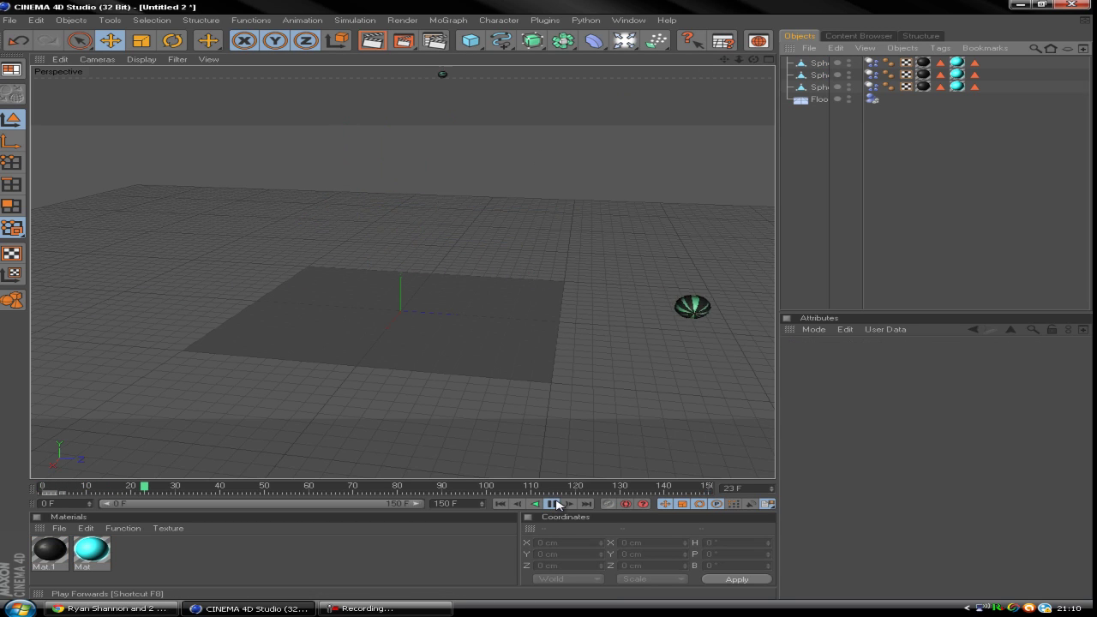
left_click(552, 504)
left_click(501, 504)
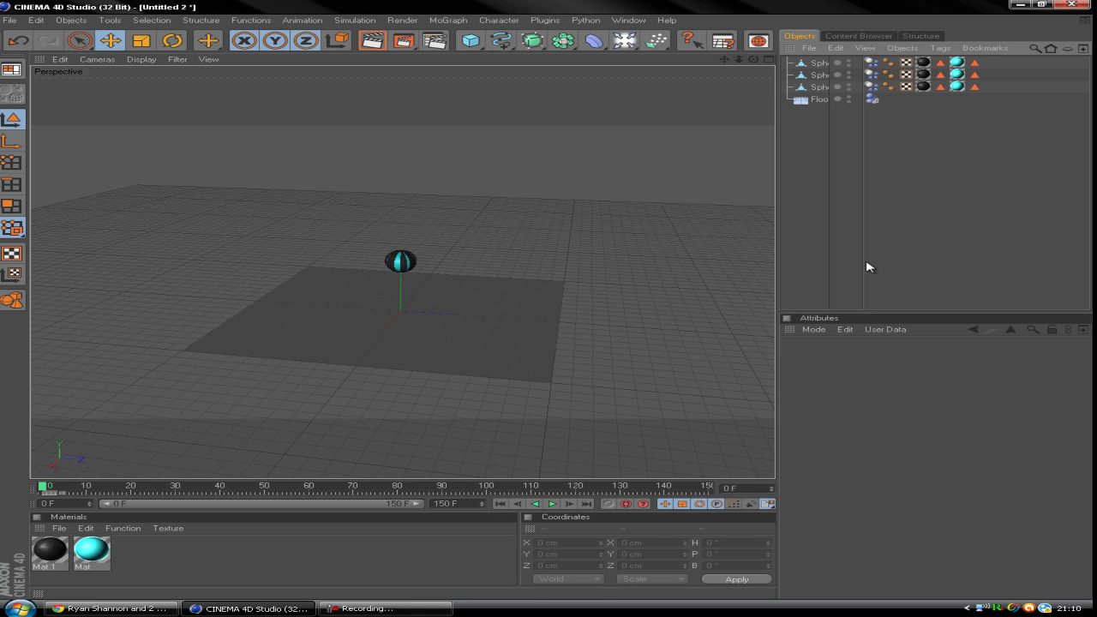
Delete the two sphere copies, keeping only the original sphere and the floor
scroll(544, 314, "up", 10)
scroll(580, 180, "down", 10)
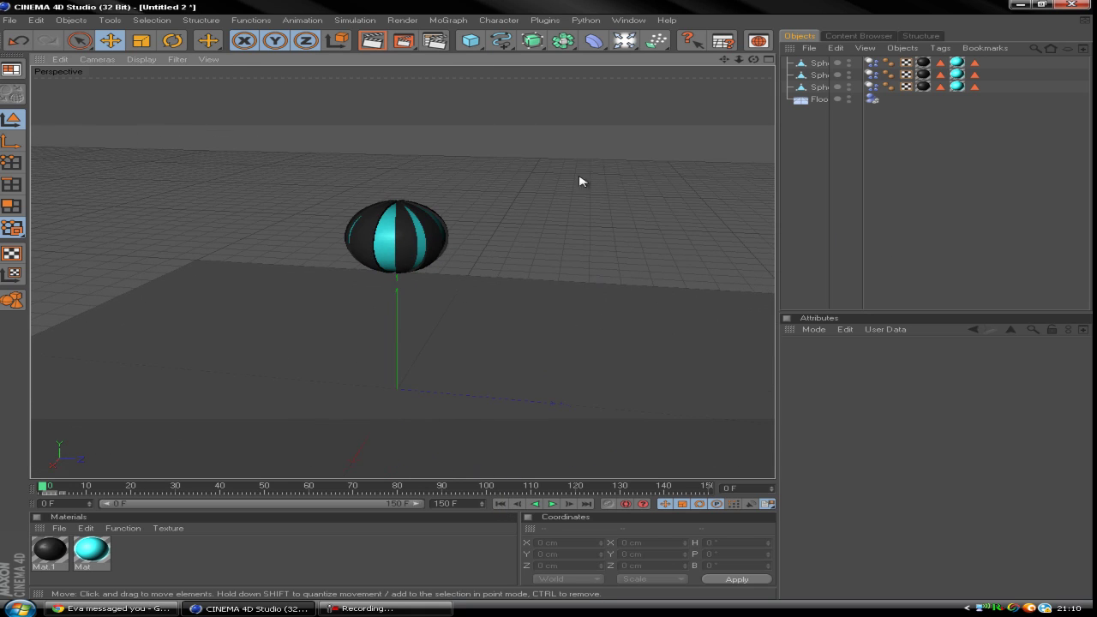
left_click(818, 64)
key("Delete")
left_click(822, 70)
key("Delete")
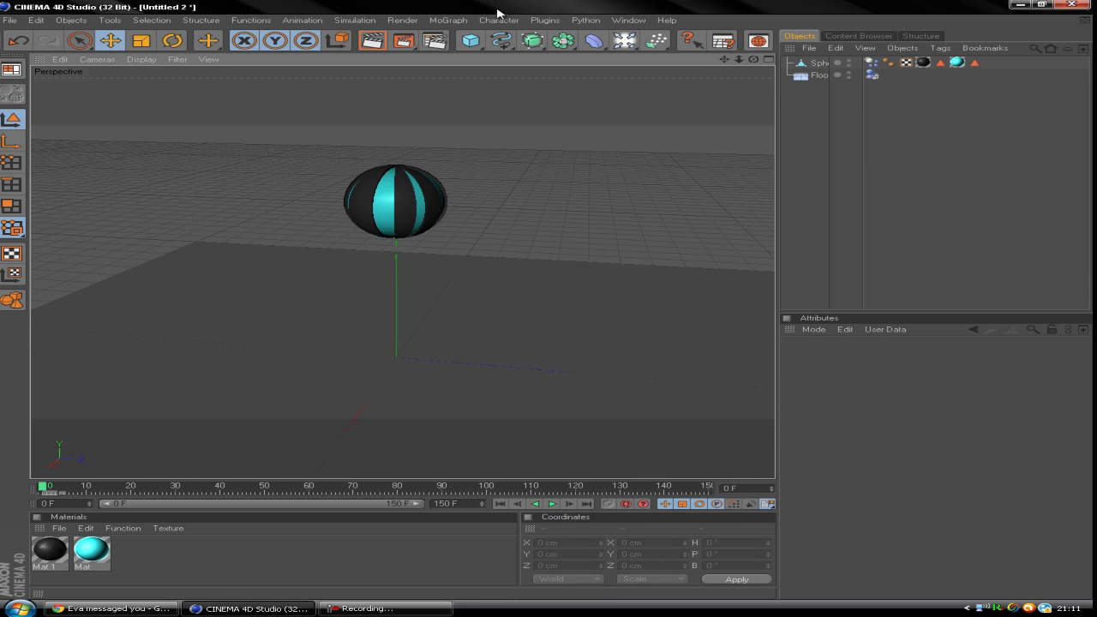
Add a MoText object to the scene and set its depth to 80
left_click(448, 19)
left_click(462, 151)
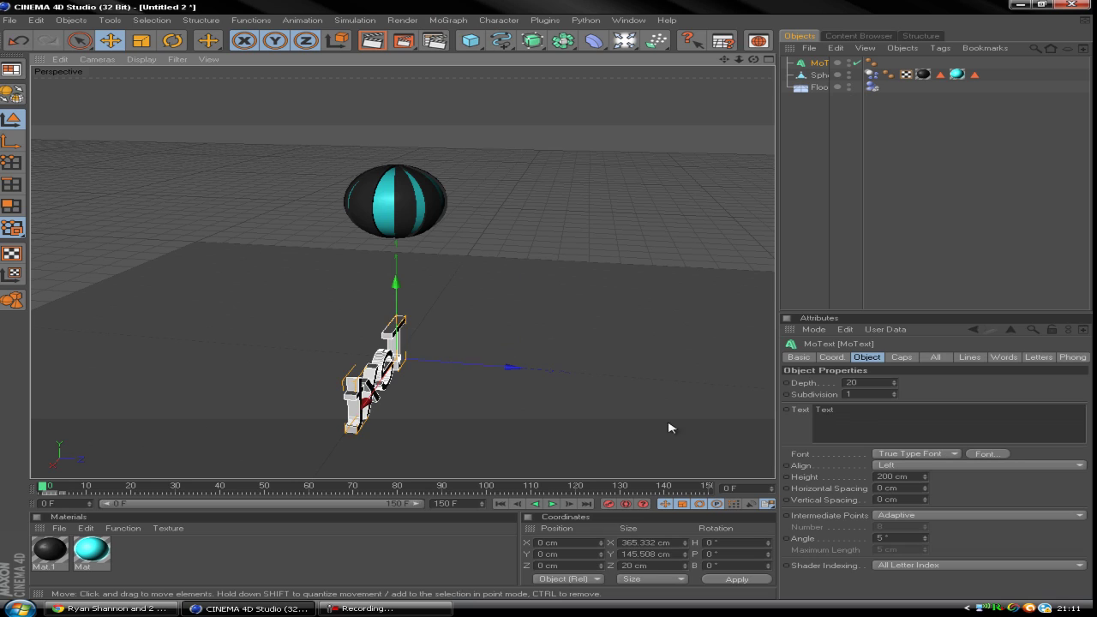
left_click(867, 382)
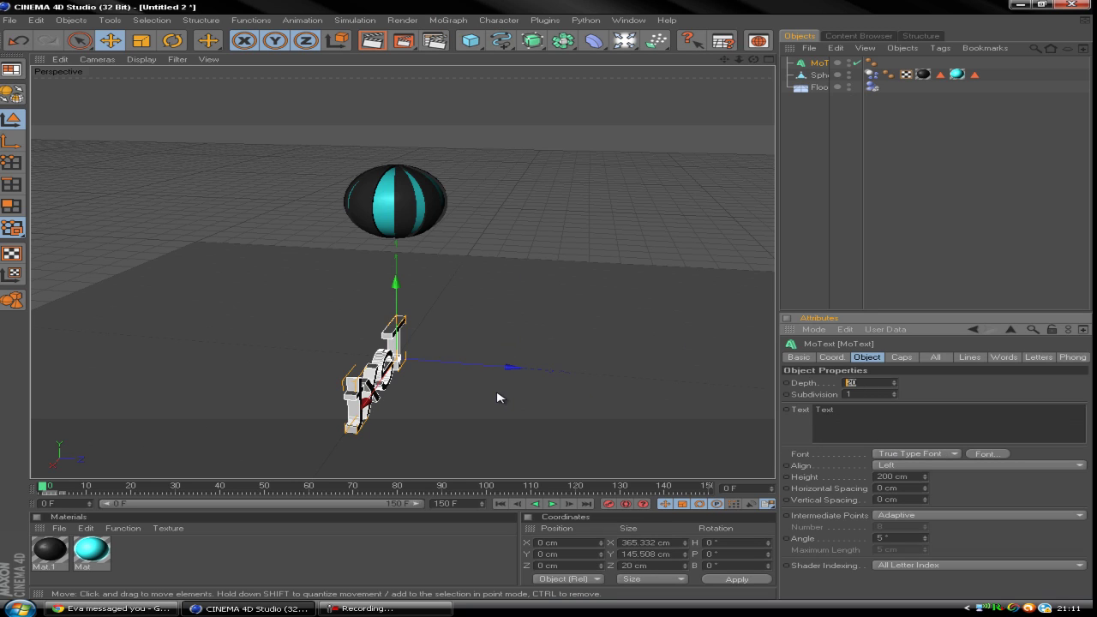
key("Return")
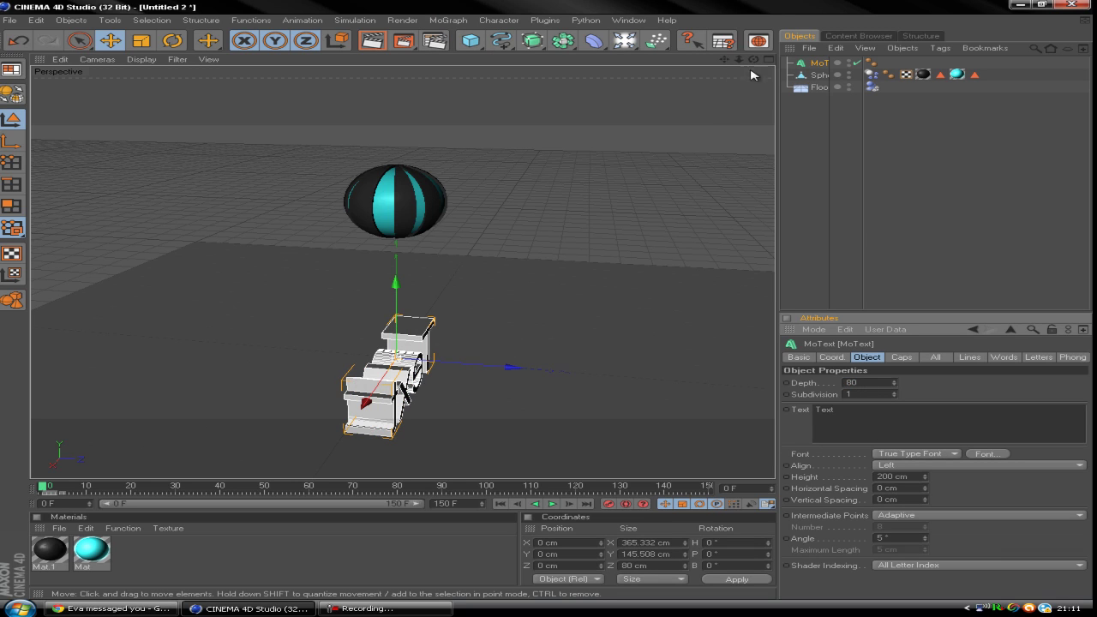
Replace the MoText's text with a first name and move it to about X -221 cm, Z -78 cm, beneath the sphere
left_click_drag(753, 60, 486, 271)
left_click_drag(419, 350, 543, 301)
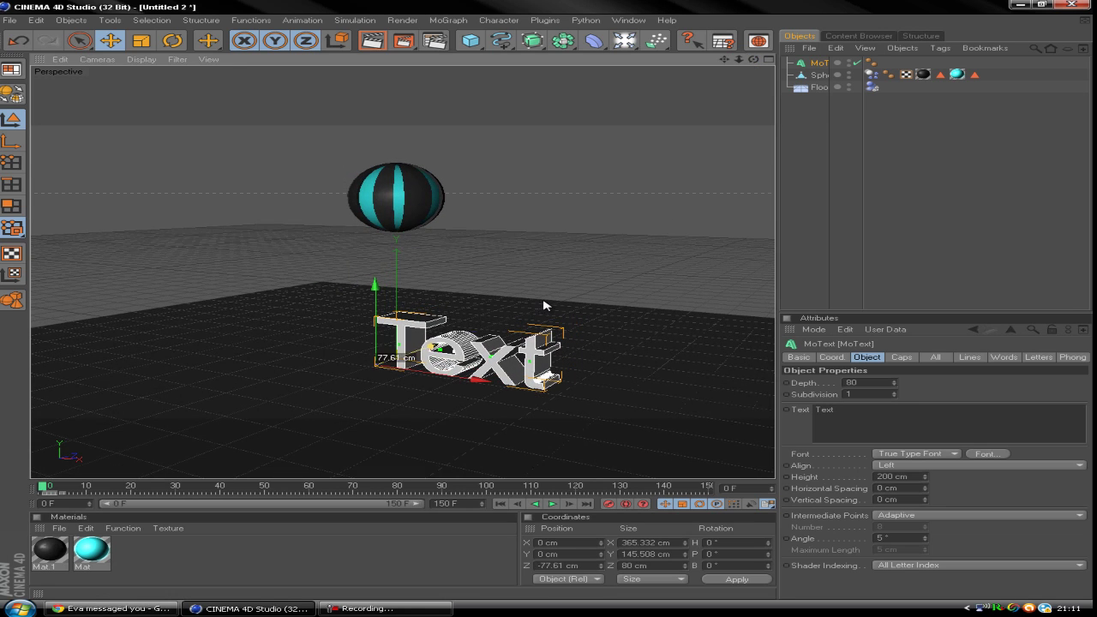
left_click_drag(880, 419, 603, 411)
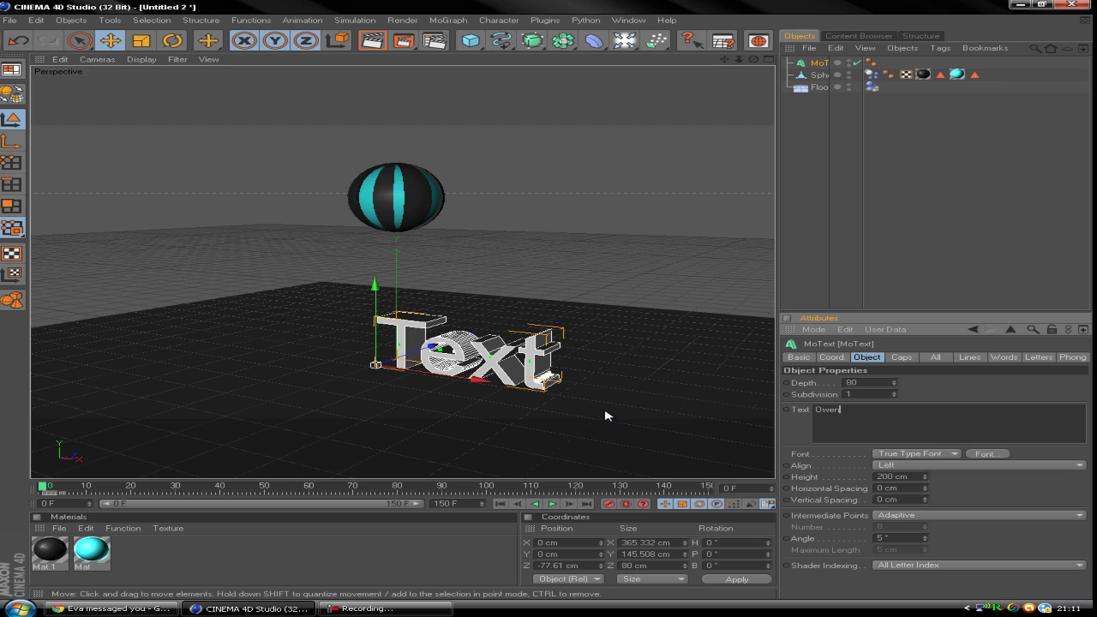
left_click(940, 237)
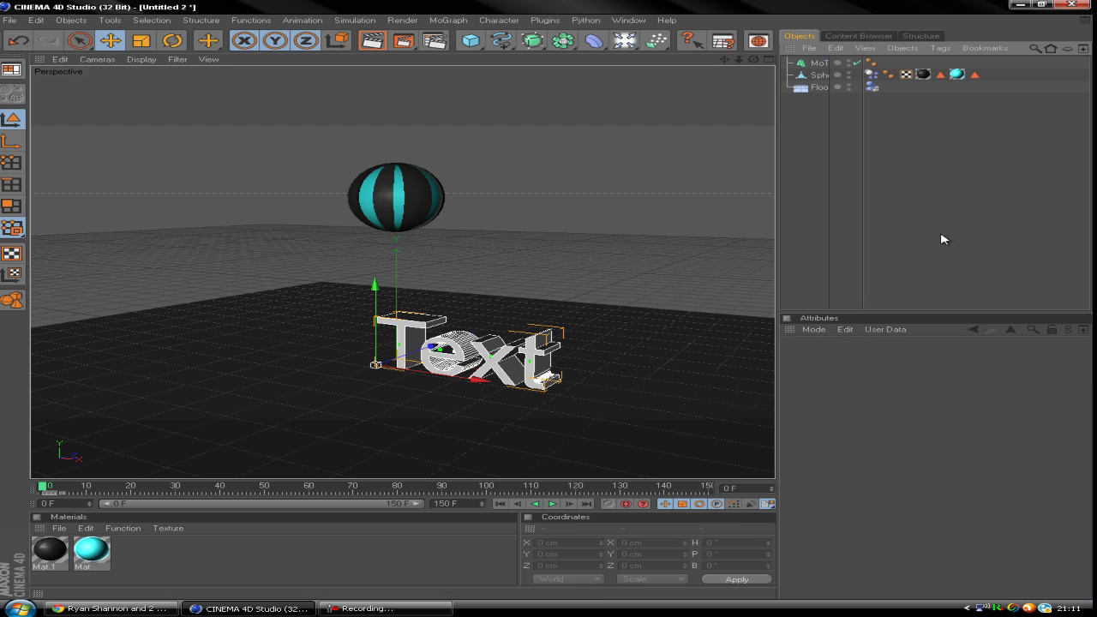
left_click(820, 64)
left_click_drag(478, 377, 570, 386)
Make the text a collider body and briefly play the drop animation
left_click(355, 19)
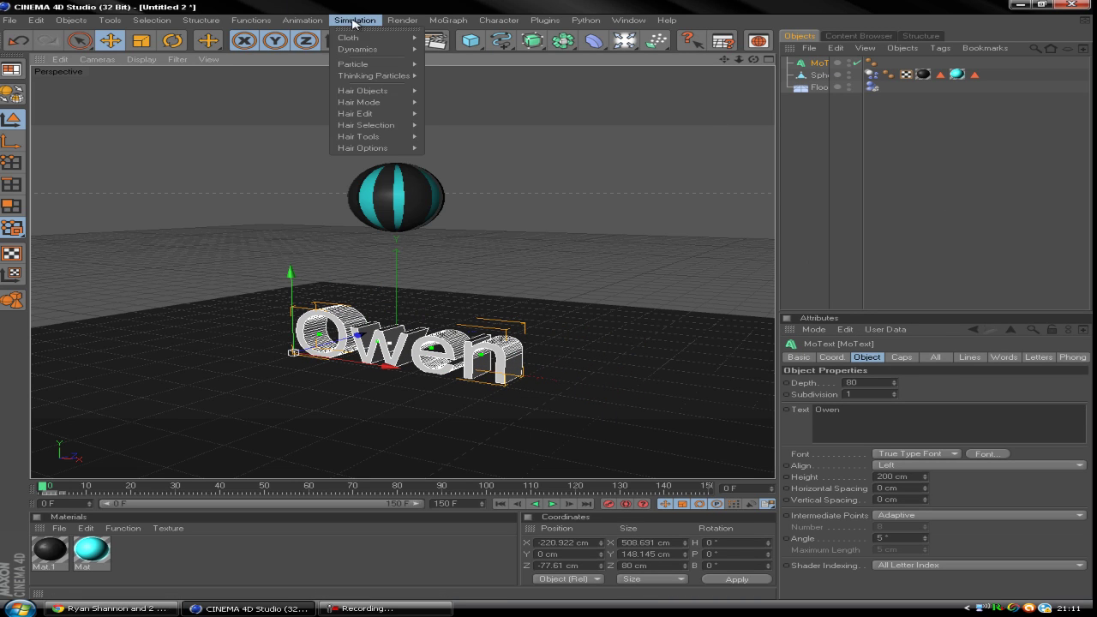
mouse_move(360, 39)
left_click(471, 75)
left_click(867, 152)
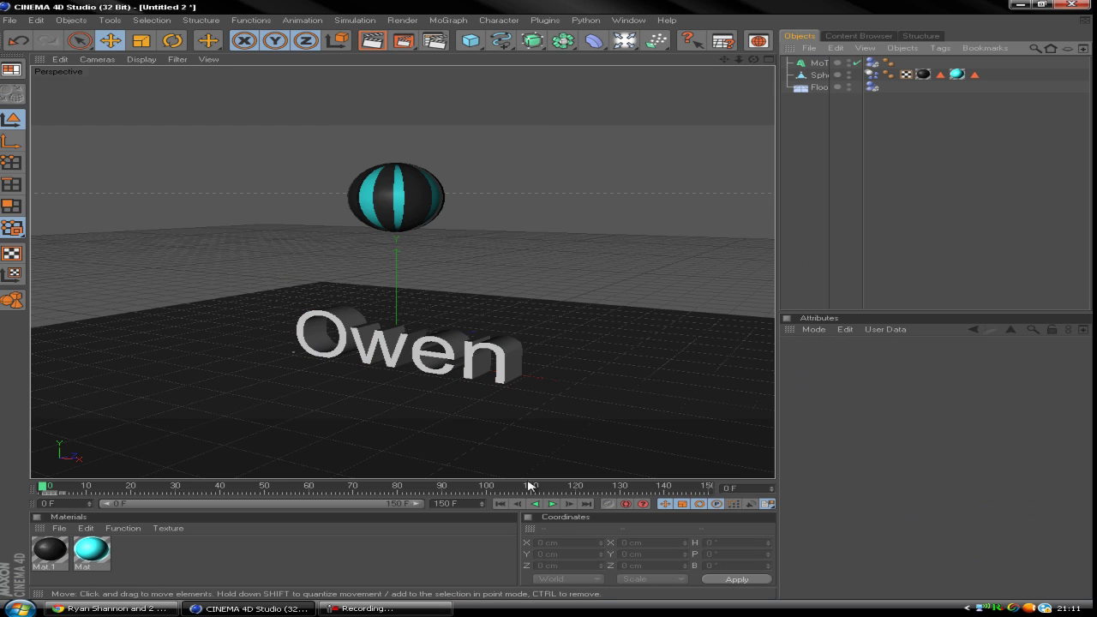
left_click(552, 503)
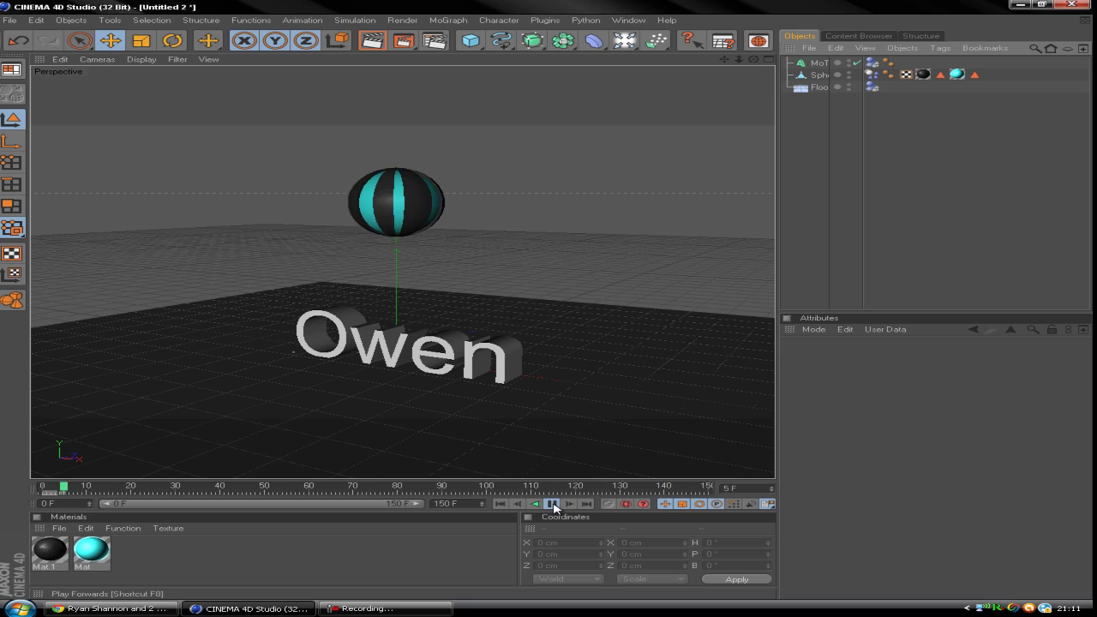
left_click(553, 504)
Break the text into 20 random pieces with Thrausi, with the dynamic mode set to On Collision
left_click(818, 63)
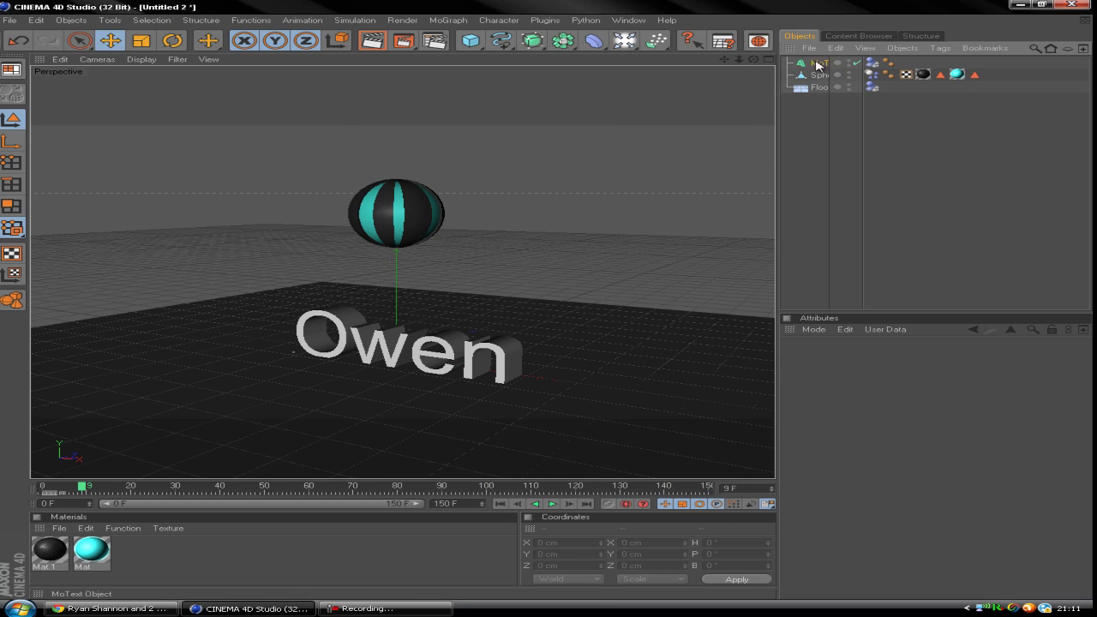
left_click(545, 19)
mouse_move(588, 64)
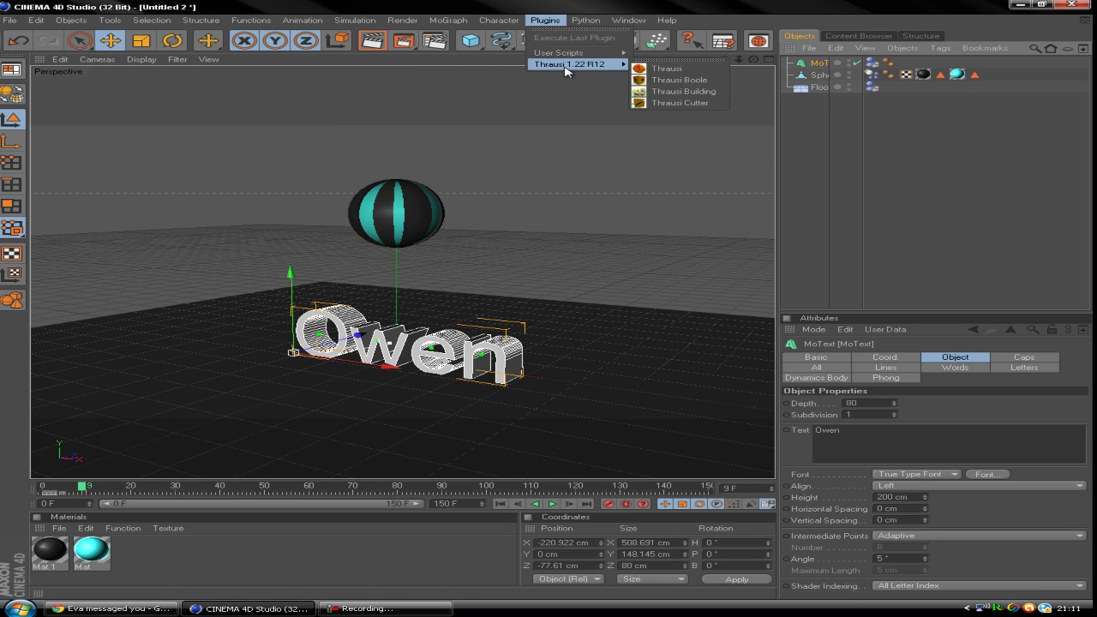
left_click(664, 72)
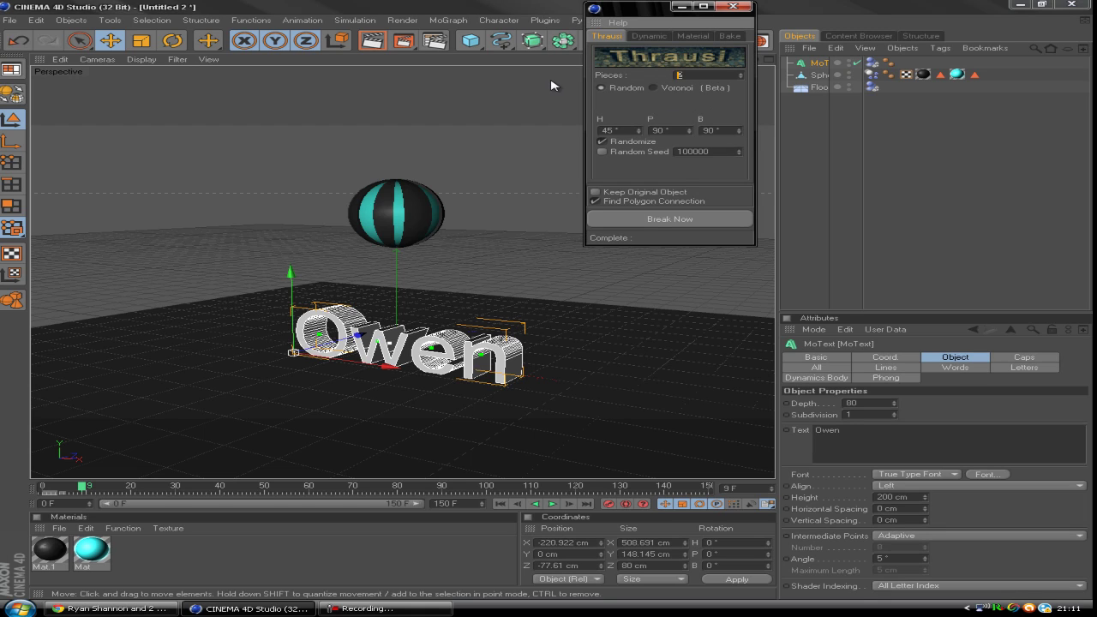
left_click(649, 36)
left_click(683, 89)
left_click(657, 125)
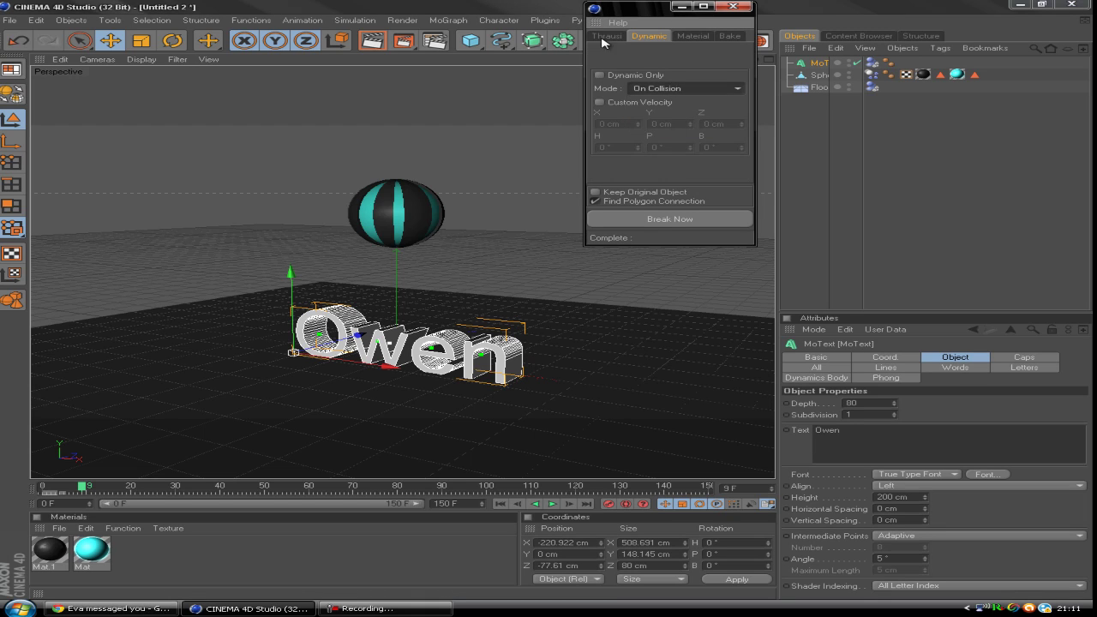
left_click(606, 36)
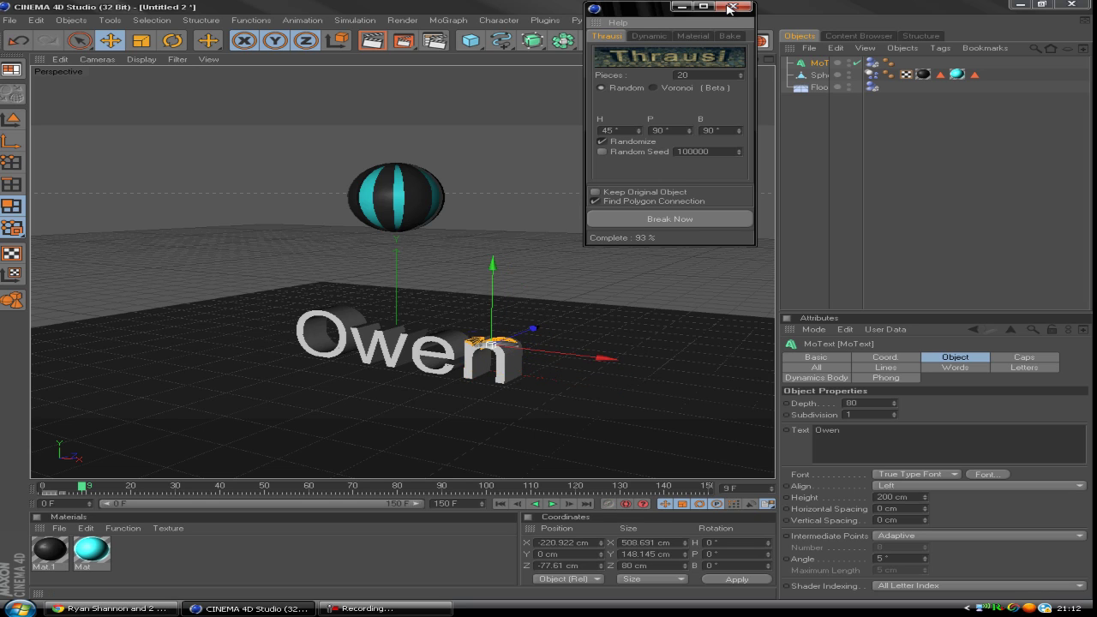
left_click(730, 8)
left_click(922, 259)
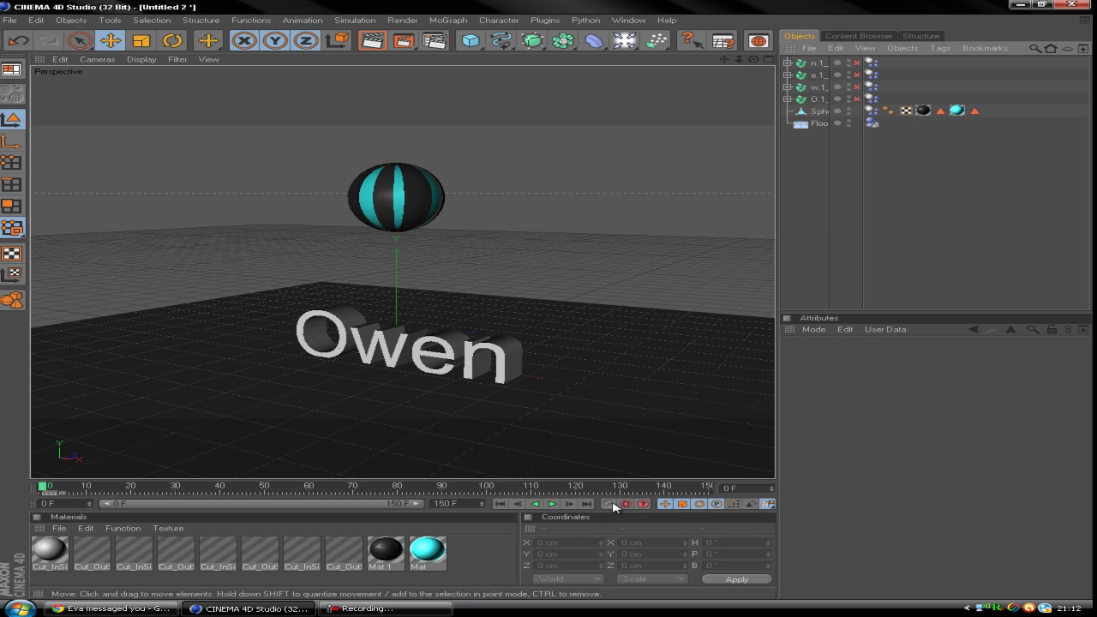
Play the shattering simulation, stop it at frame 106, and start a render of the view
left_click(552, 504)
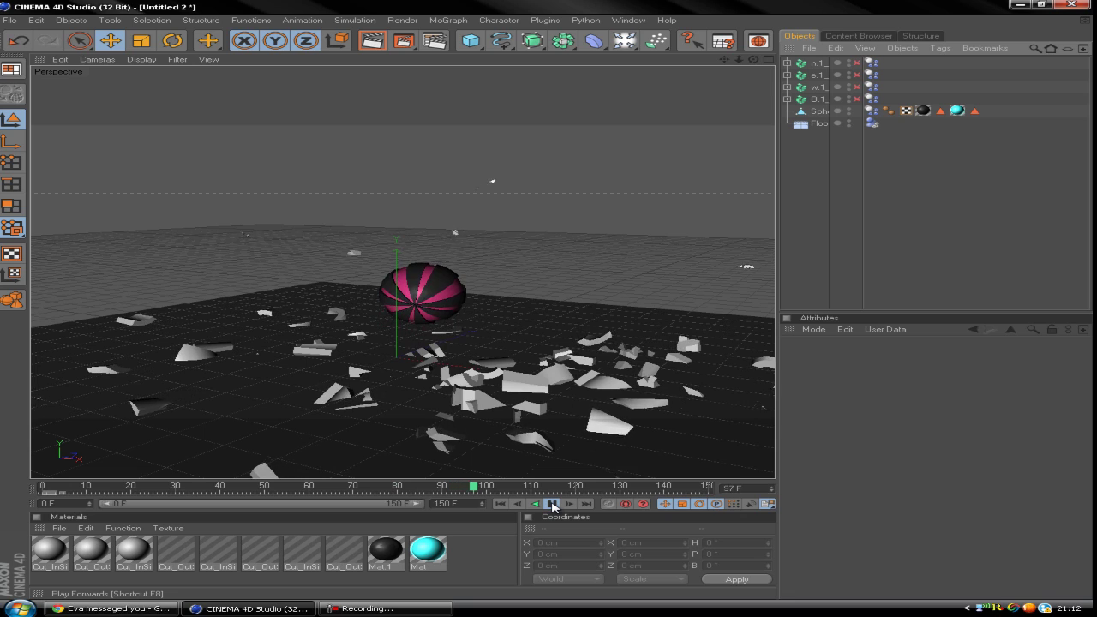
left_click(553, 506)
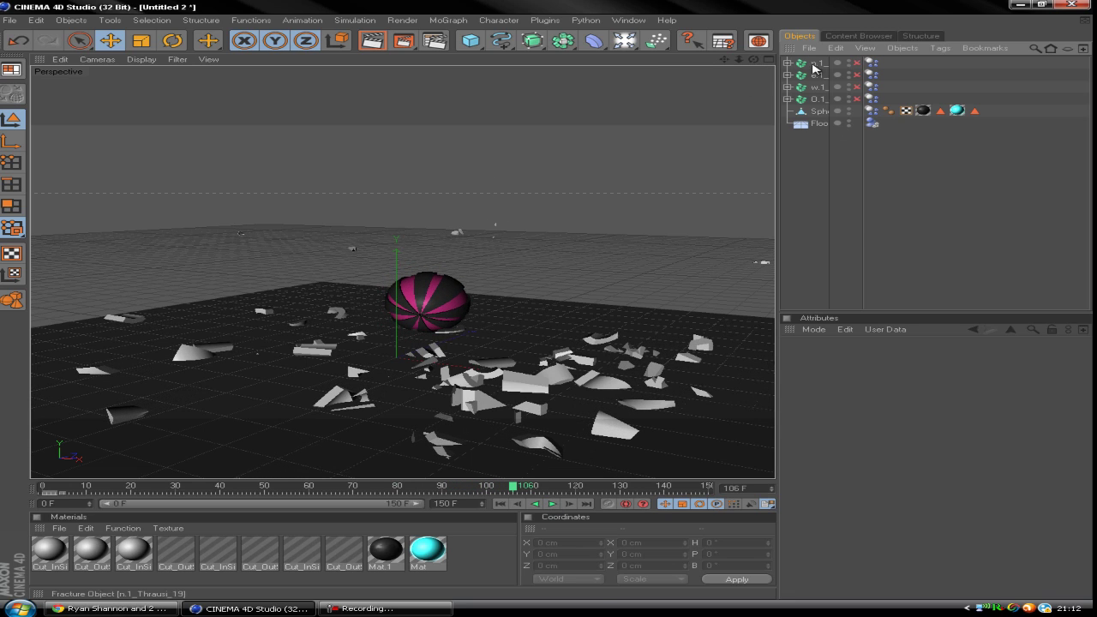
left_click(372, 41)
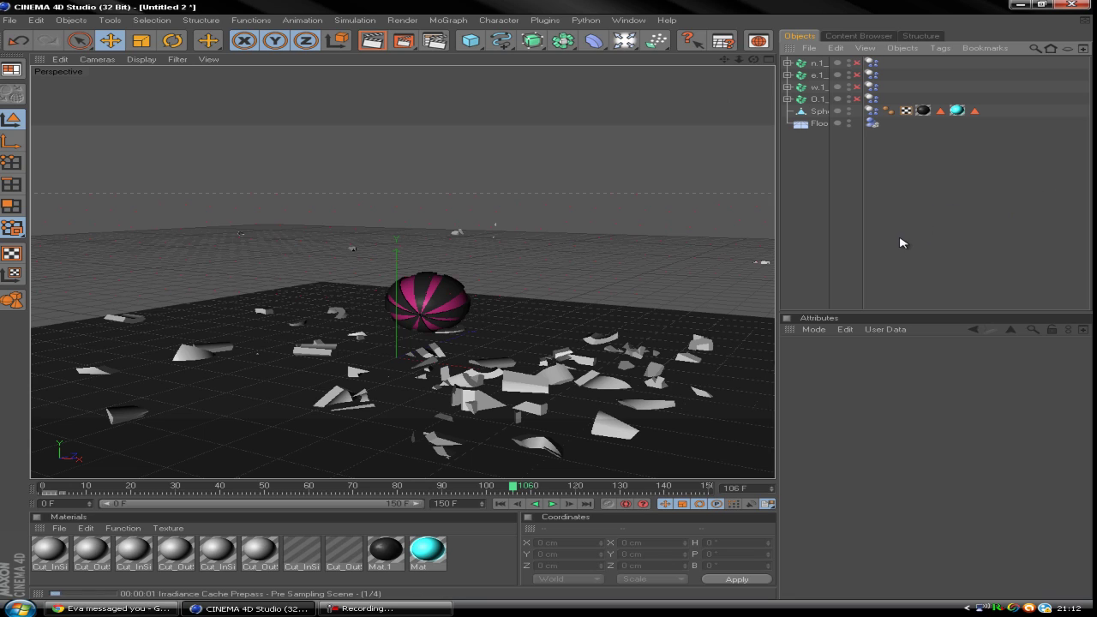
Remove the Global Illumination effect from the render settings and close them
left_click(437, 41)
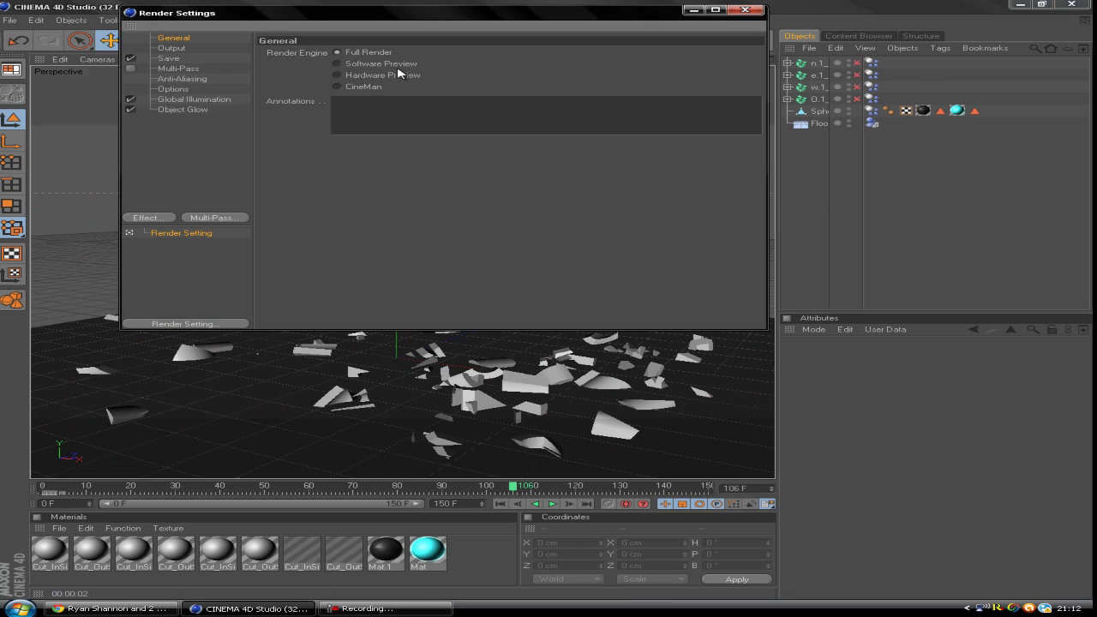
left_click(190, 100)
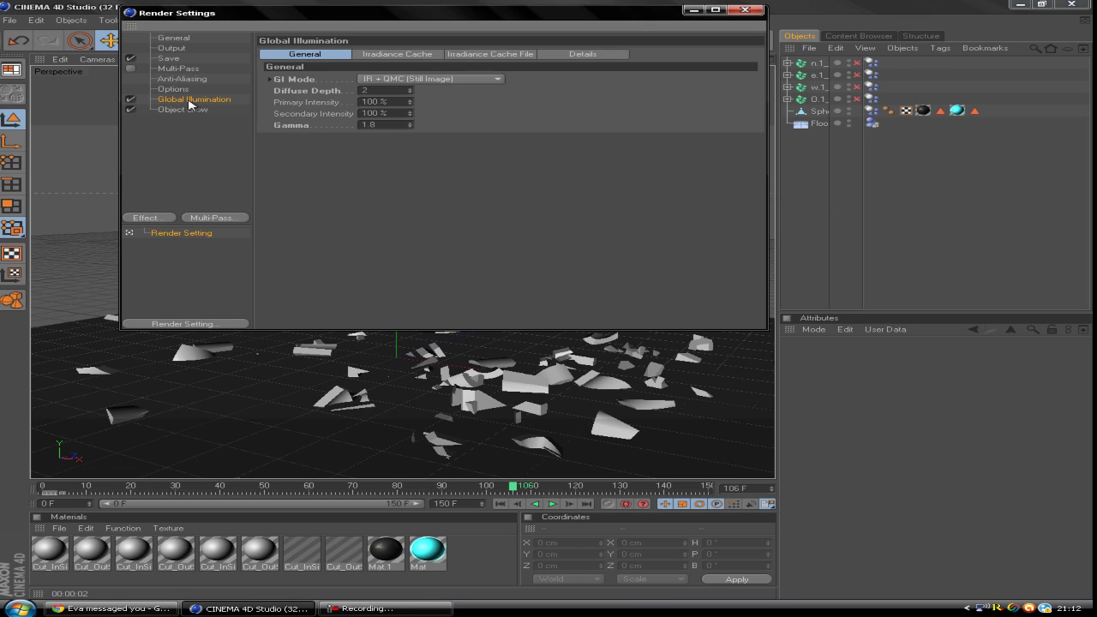
left_click(745, 10)
Render the perspective view of the shattered text, clear the render, and return to frame 0
key("ctrl+r")
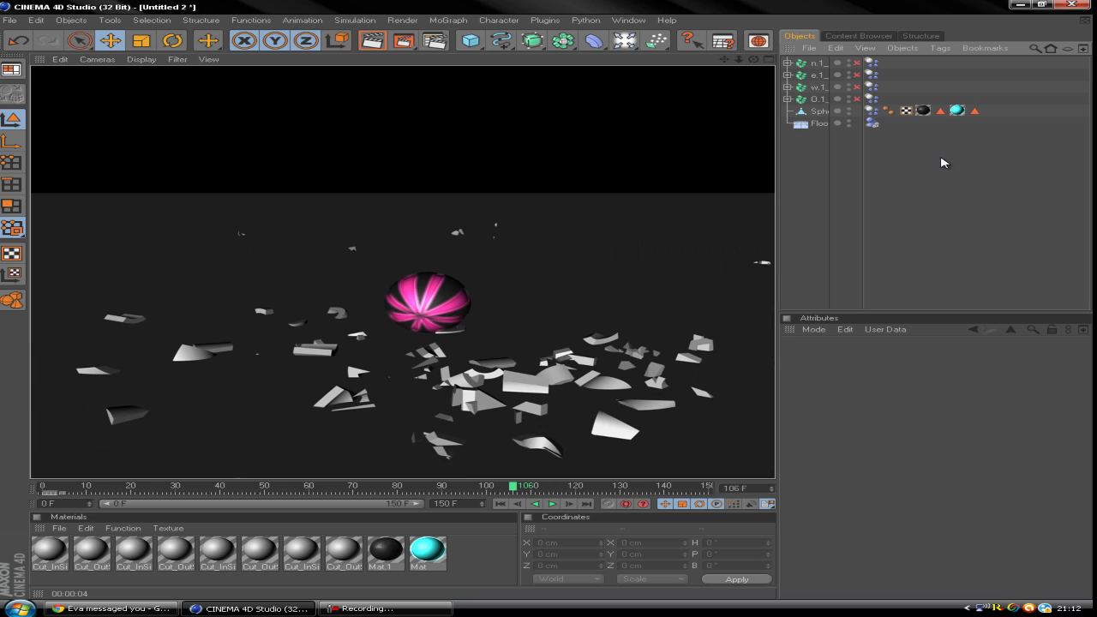
left_click(243, 422)
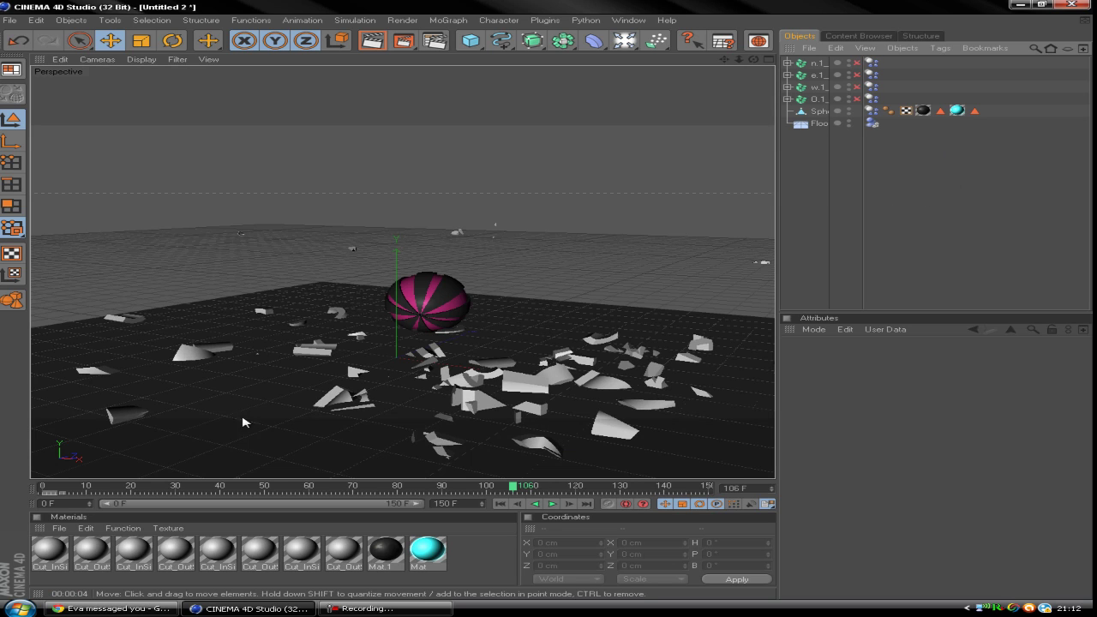
left_click_drag(514, 484, 292, 476)
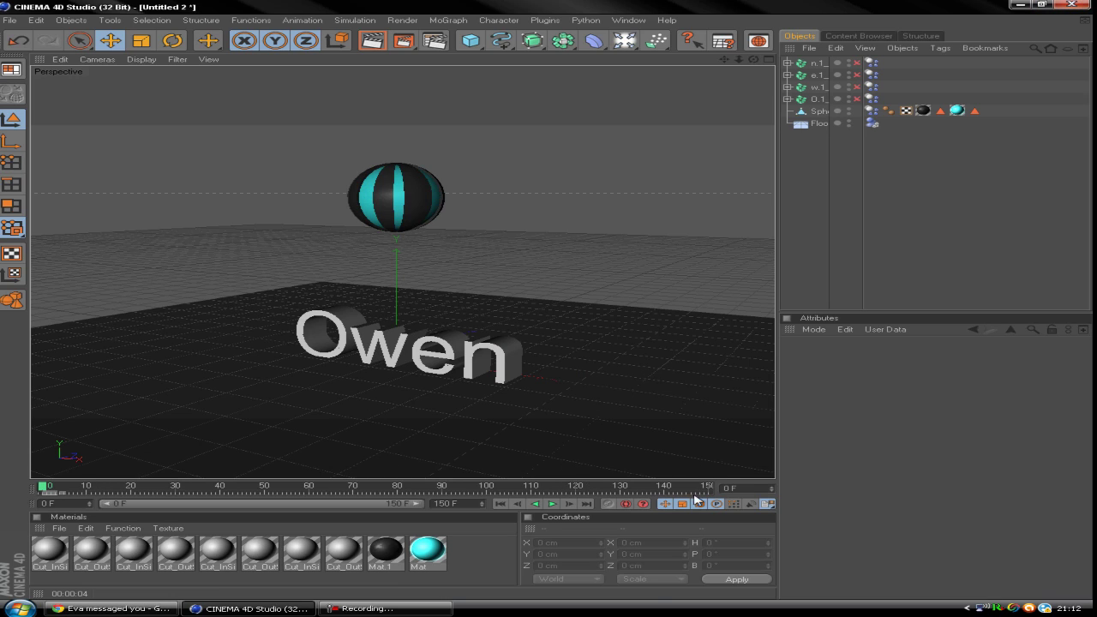